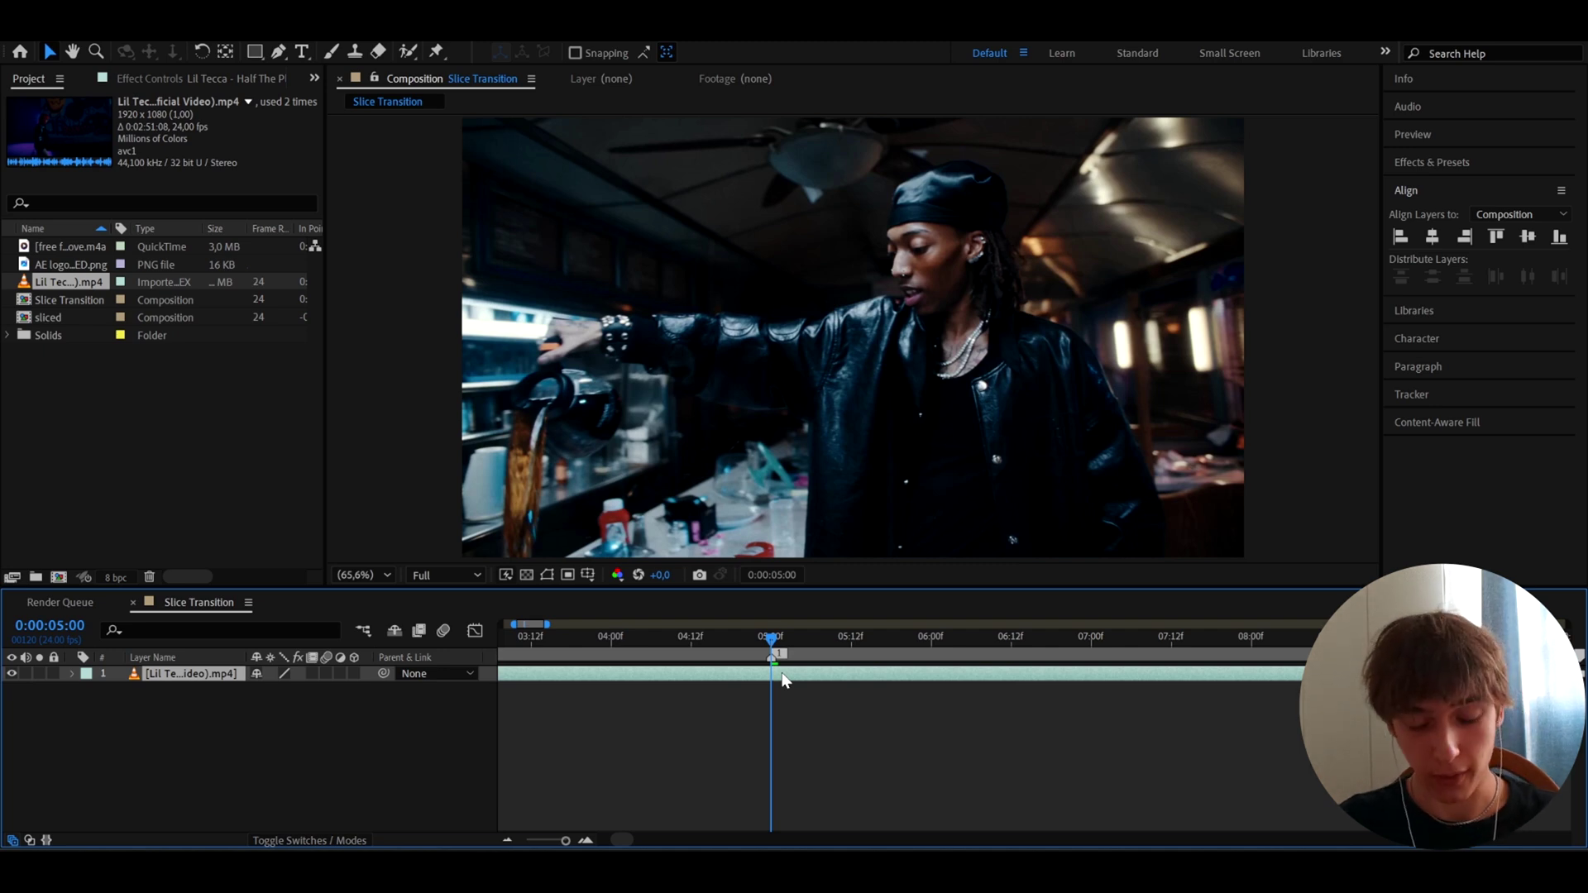
- Scrub the timeline to find the cut to the wide diner shot near 0:00:06:10
{"action": "left_click_drag", "start_coordinate": [768, 635], "coordinate": [1000, 683]}
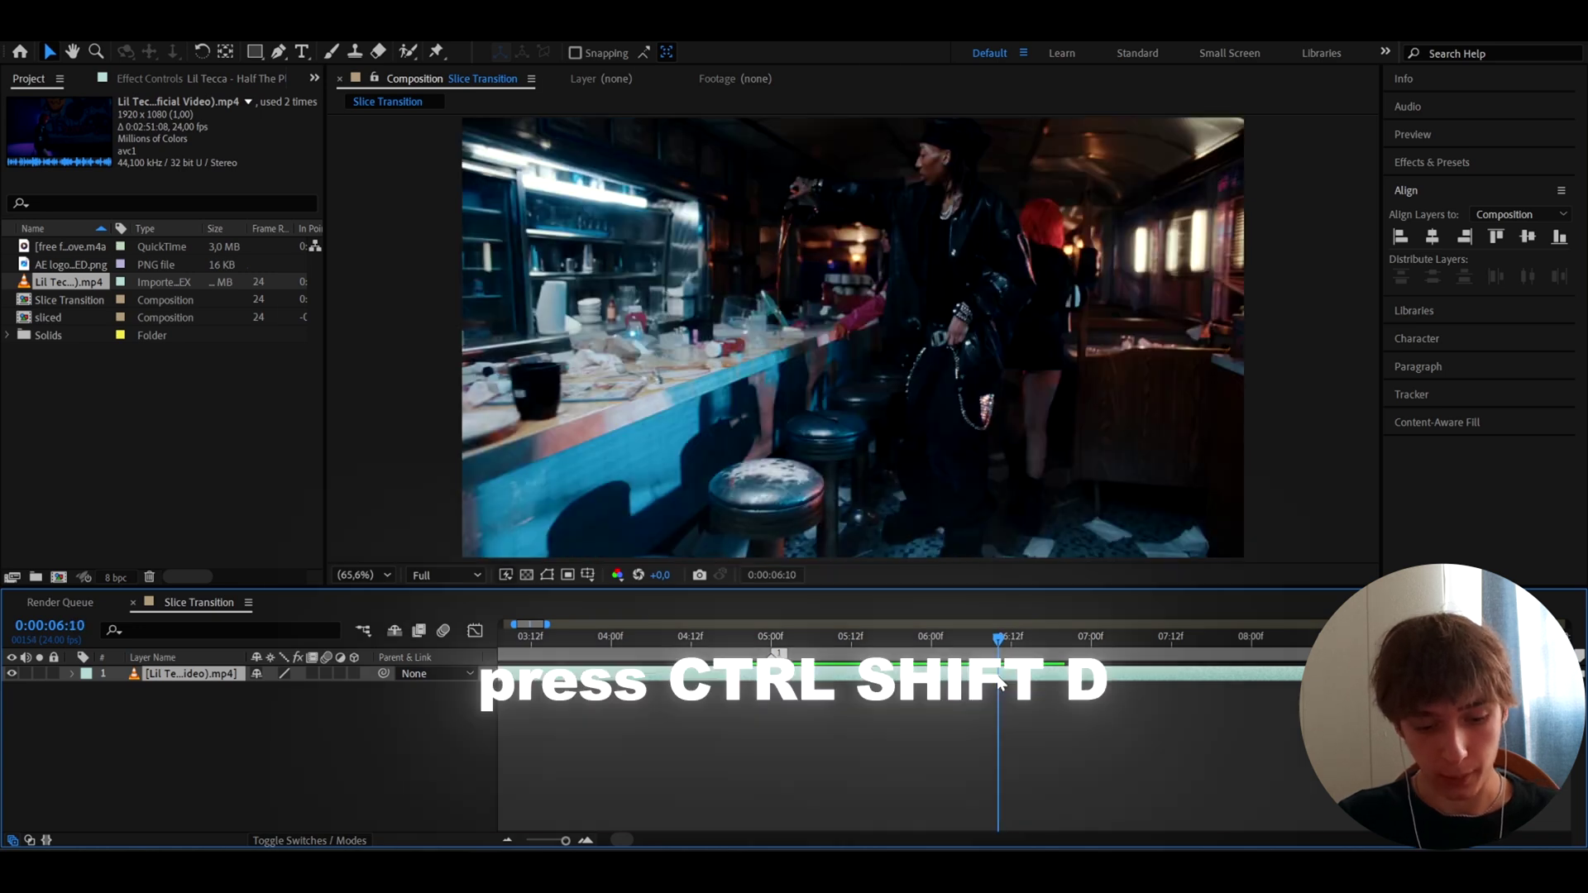
- Split the clip at the shot change with Ctrl+Shift+D and select both halves
{"action": "key", "text": "ctrl+shift+d"}
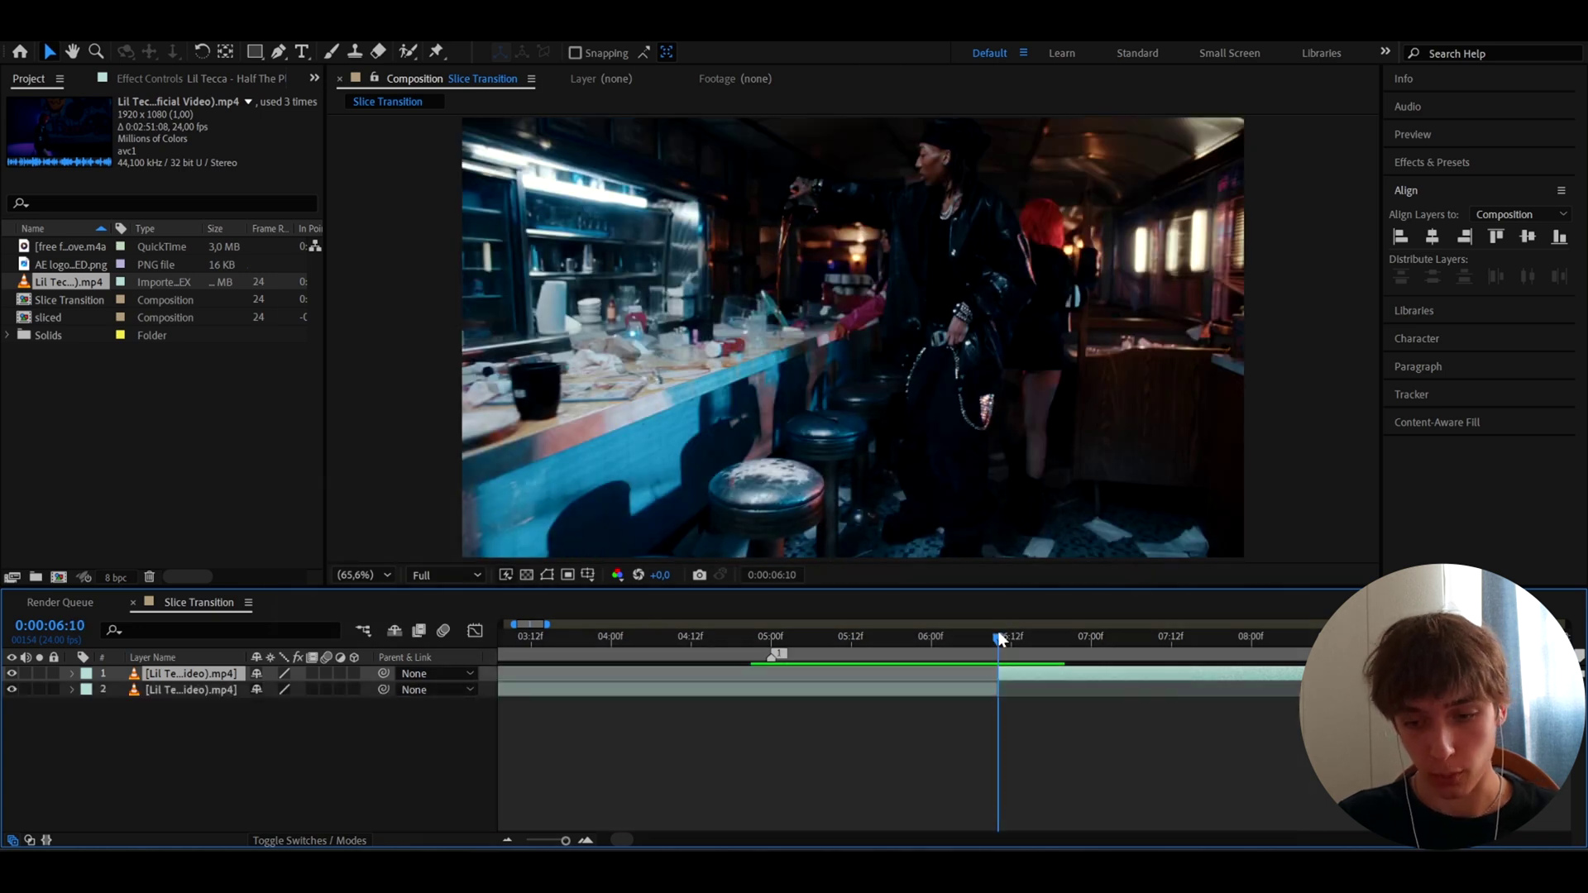
{"action": "left_click_drag", "start_coordinate": [988, 635], "coordinate": [775, 673]}
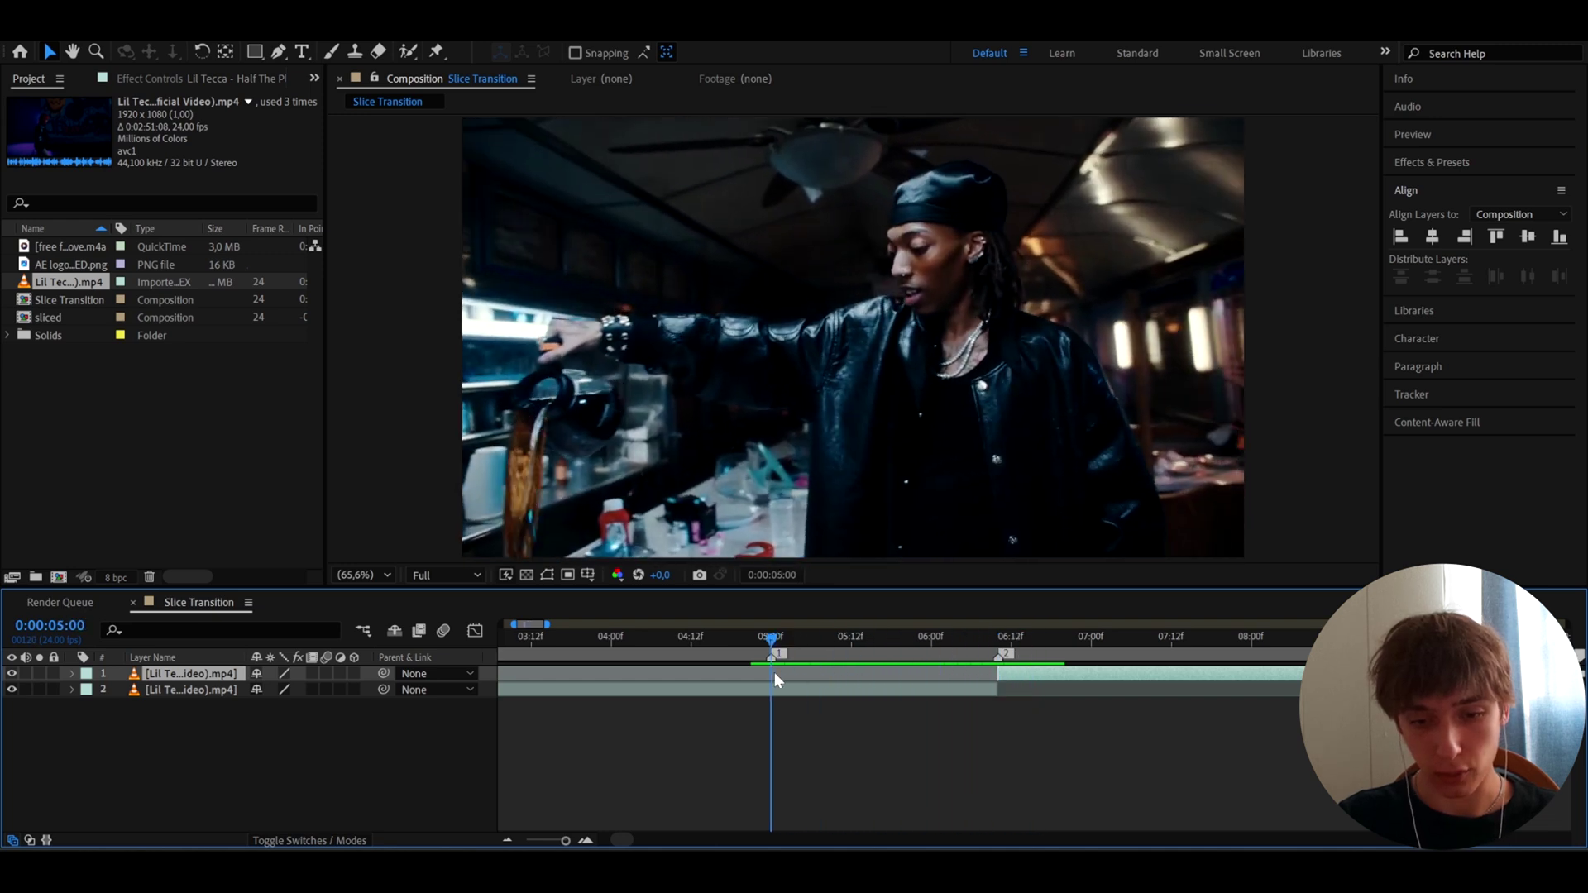
{"action": "left_click", "coordinate": [775, 690]}
{"action": "left_click", "coordinate": [1033, 679]}
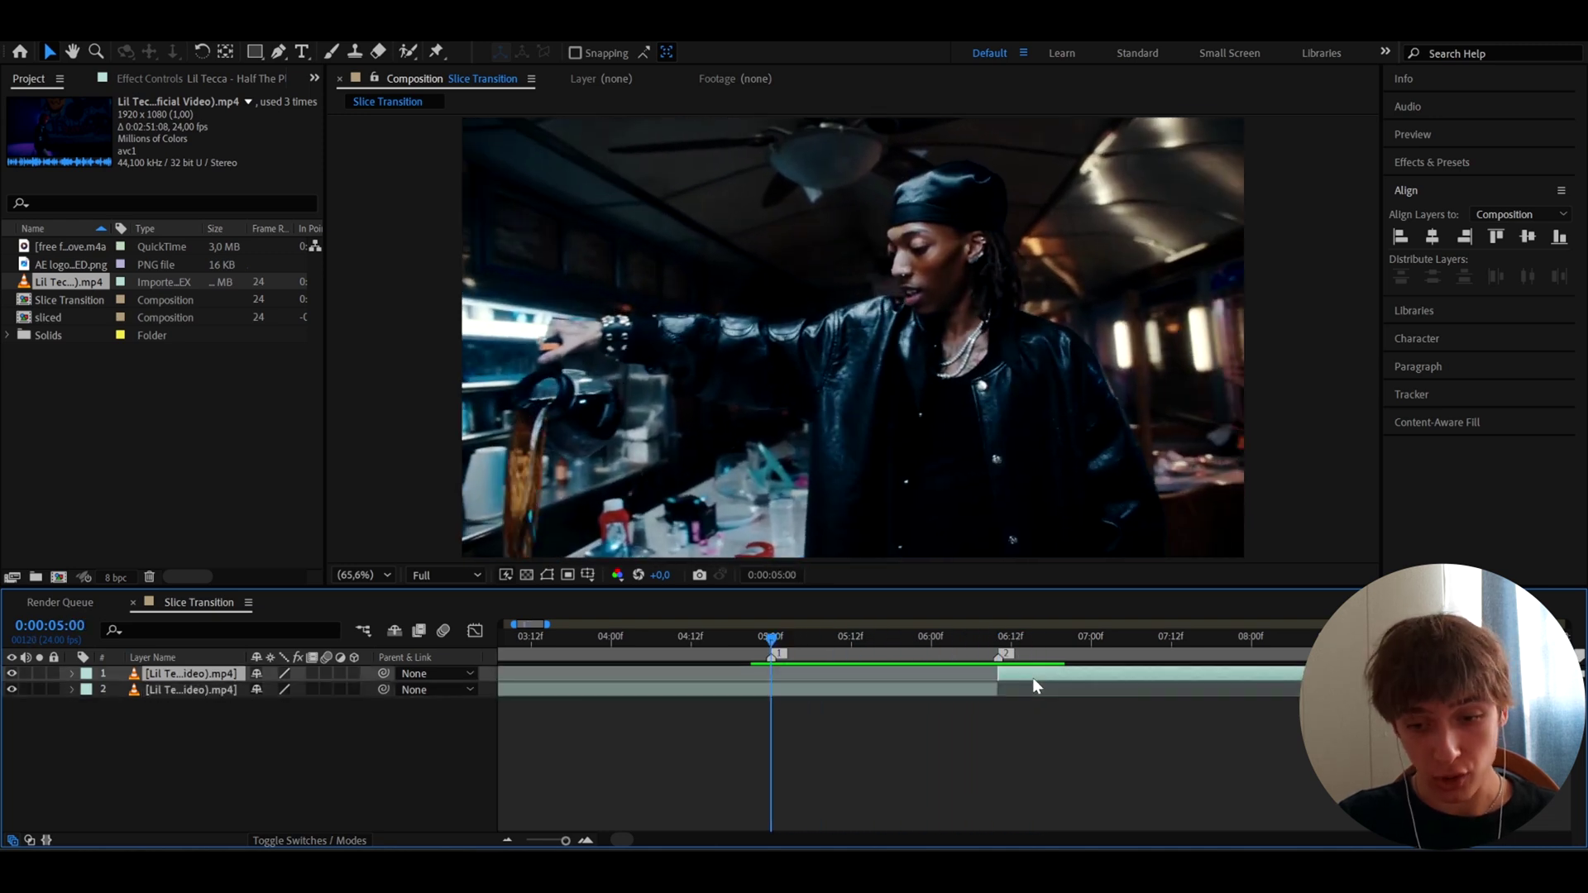
{"action": "left_click_drag", "start_coordinate": [161, 763], "coordinate": [225, 671]}
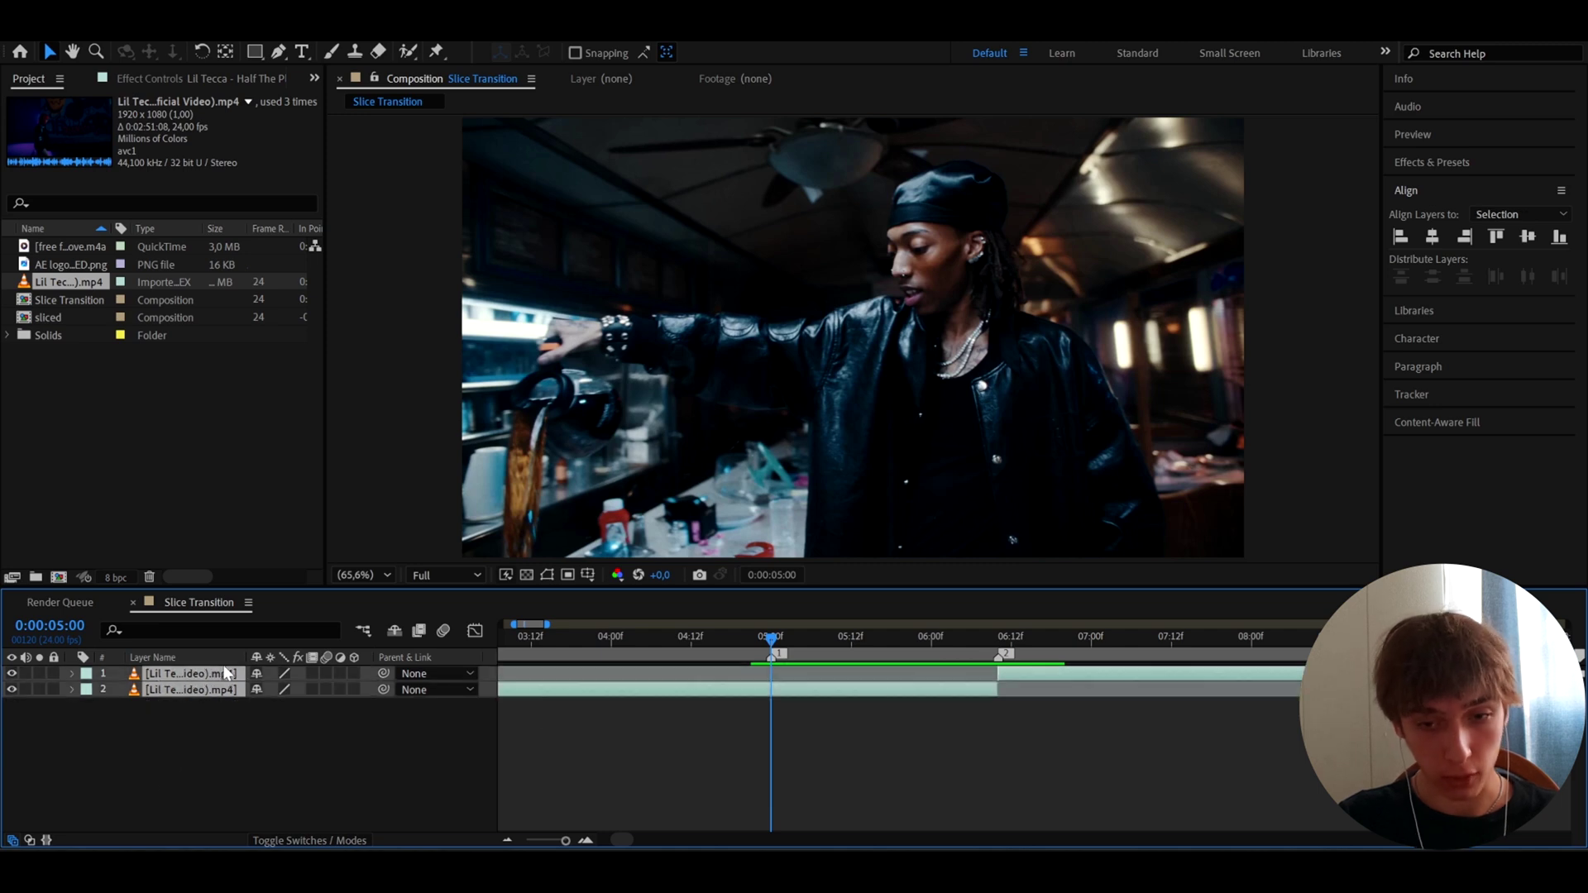
- Preview the footage from the start and park the playhead at 0:00:04:23
{"action": "scroll", "coordinate": [650, 713], "scroll_direction": "down", "scroll_amount": 5}
{"action": "left_click_drag", "start_coordinate": [539, 631], "coordinate": [561, 707]}
{"action": "scroll", "coordinate": [556, 673], "scroll_direction": "up", "scroll_amount": 4}
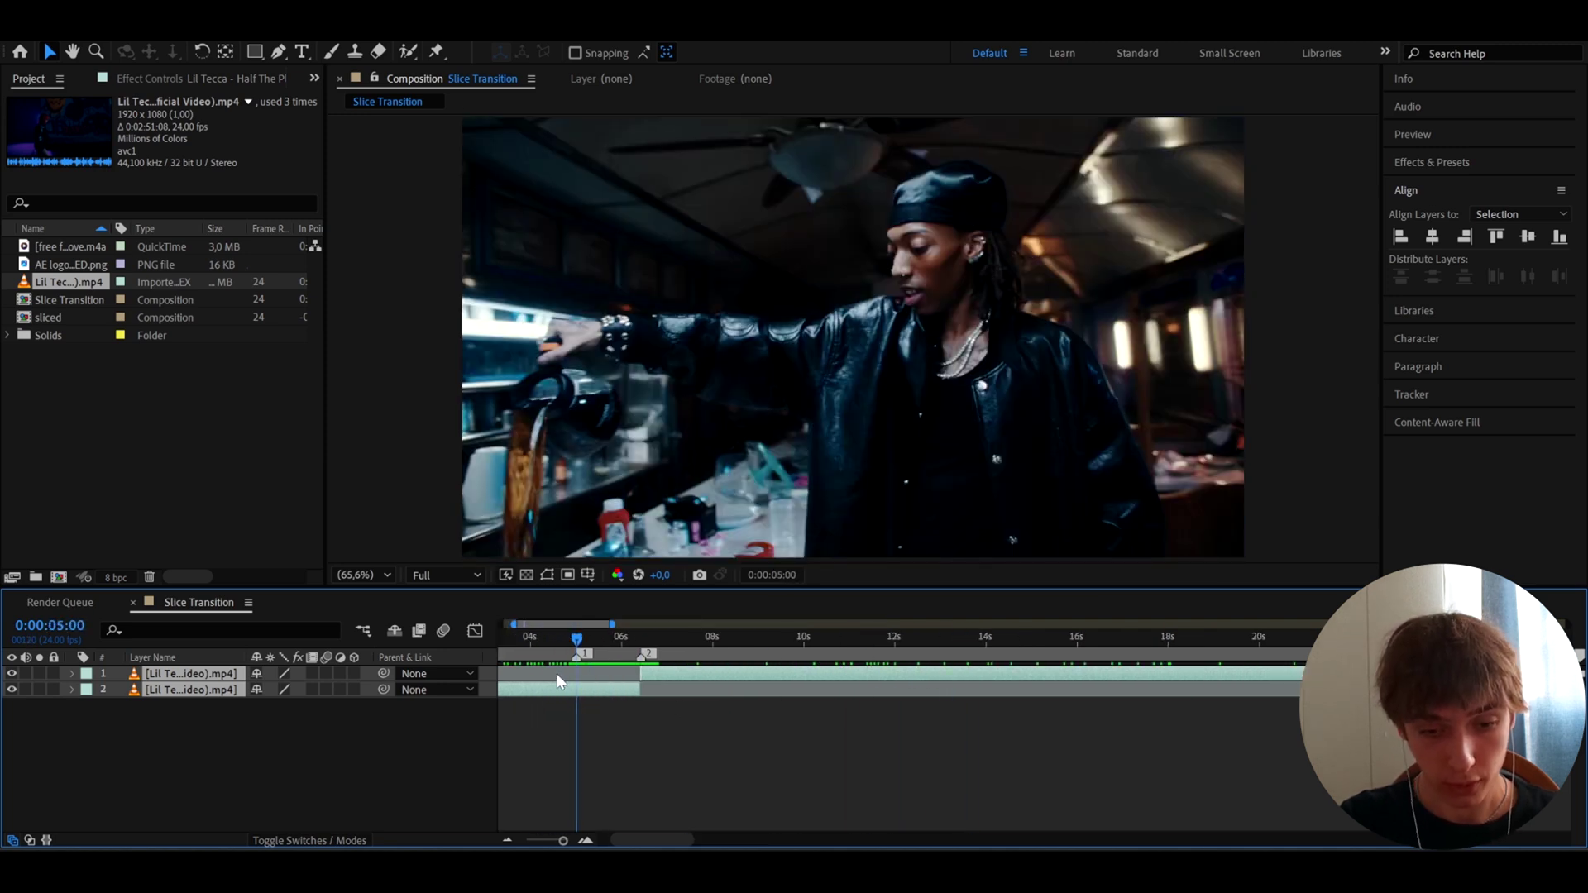
{"action": "left_click_drag", "start_coordinate": [724, 631], "coordinate": [1225, 637]}
{"action": "key", "text": "Home"}
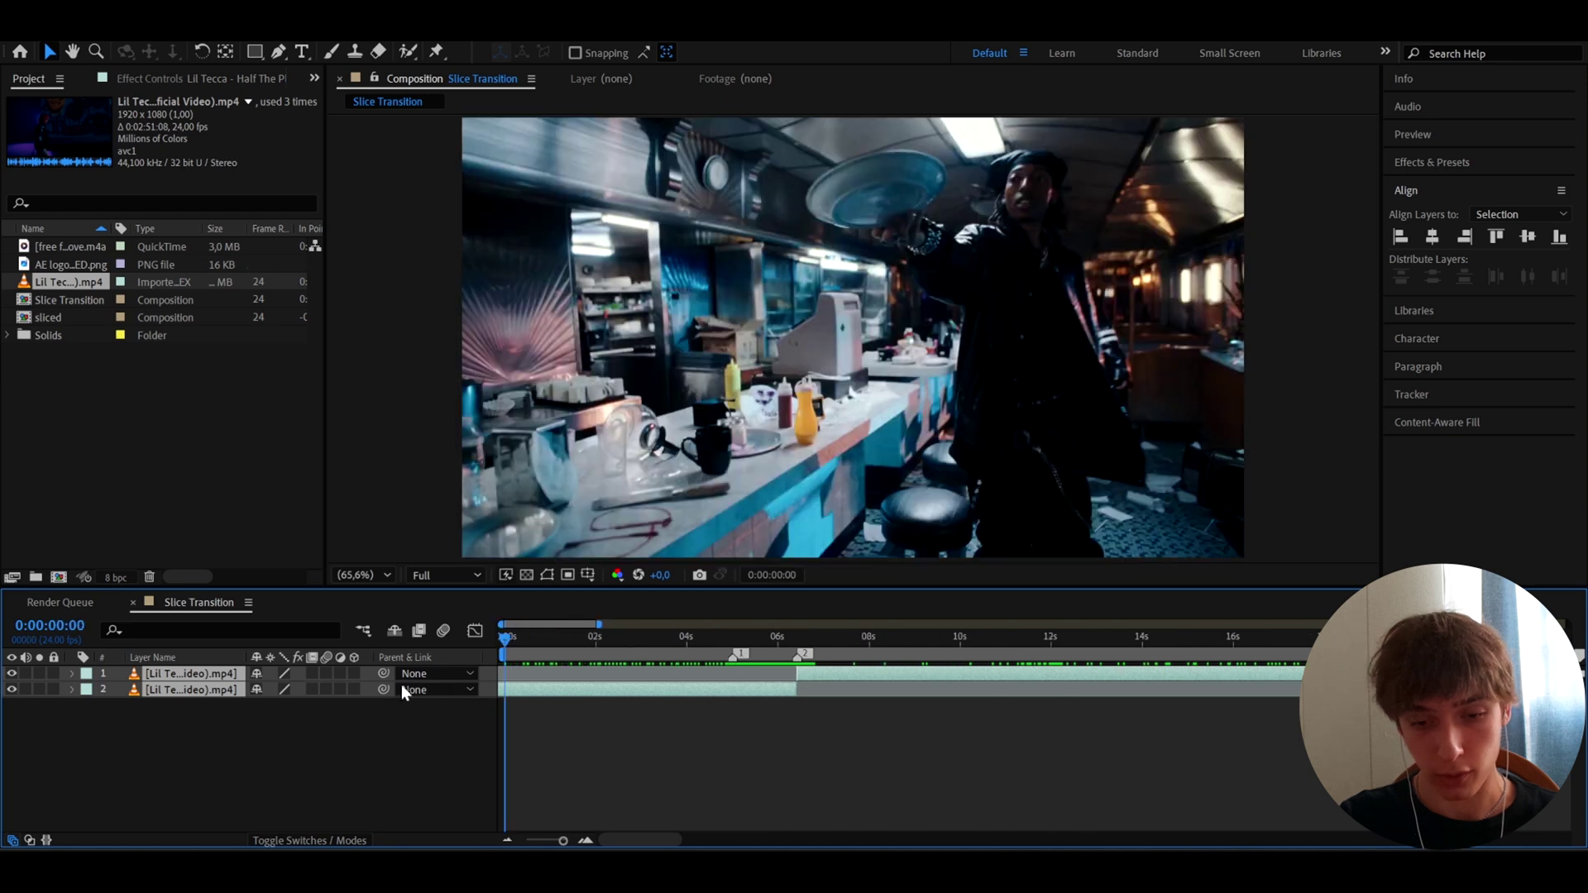
{"action": "key", "text": "space"}
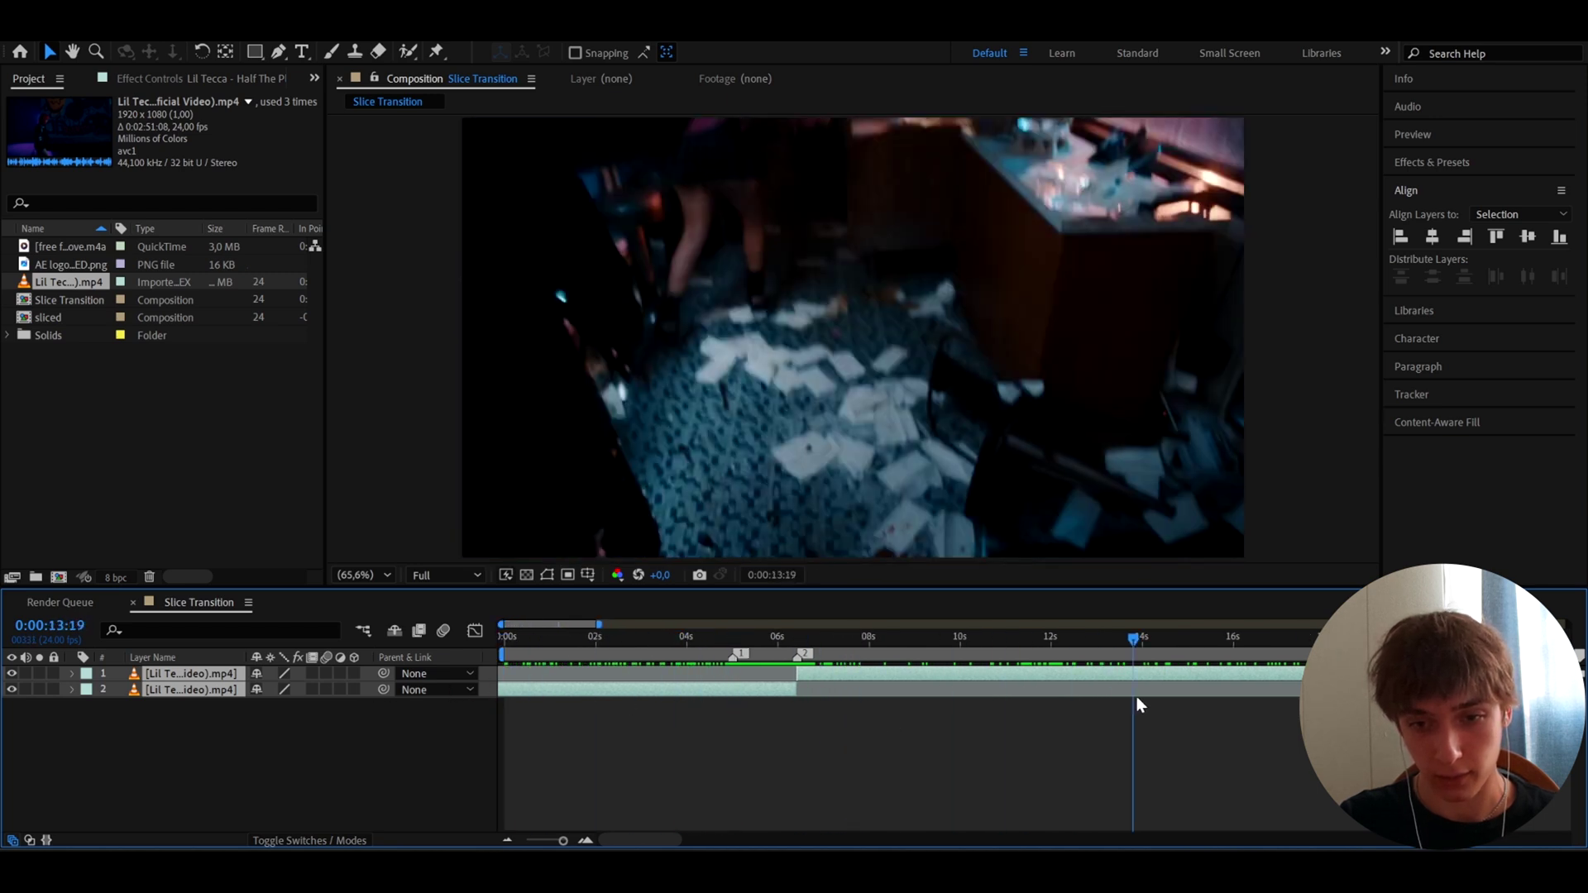
{"action": "left_click_drag", "start_coordinate": [594, 708], "coordinate": [729, 707]}
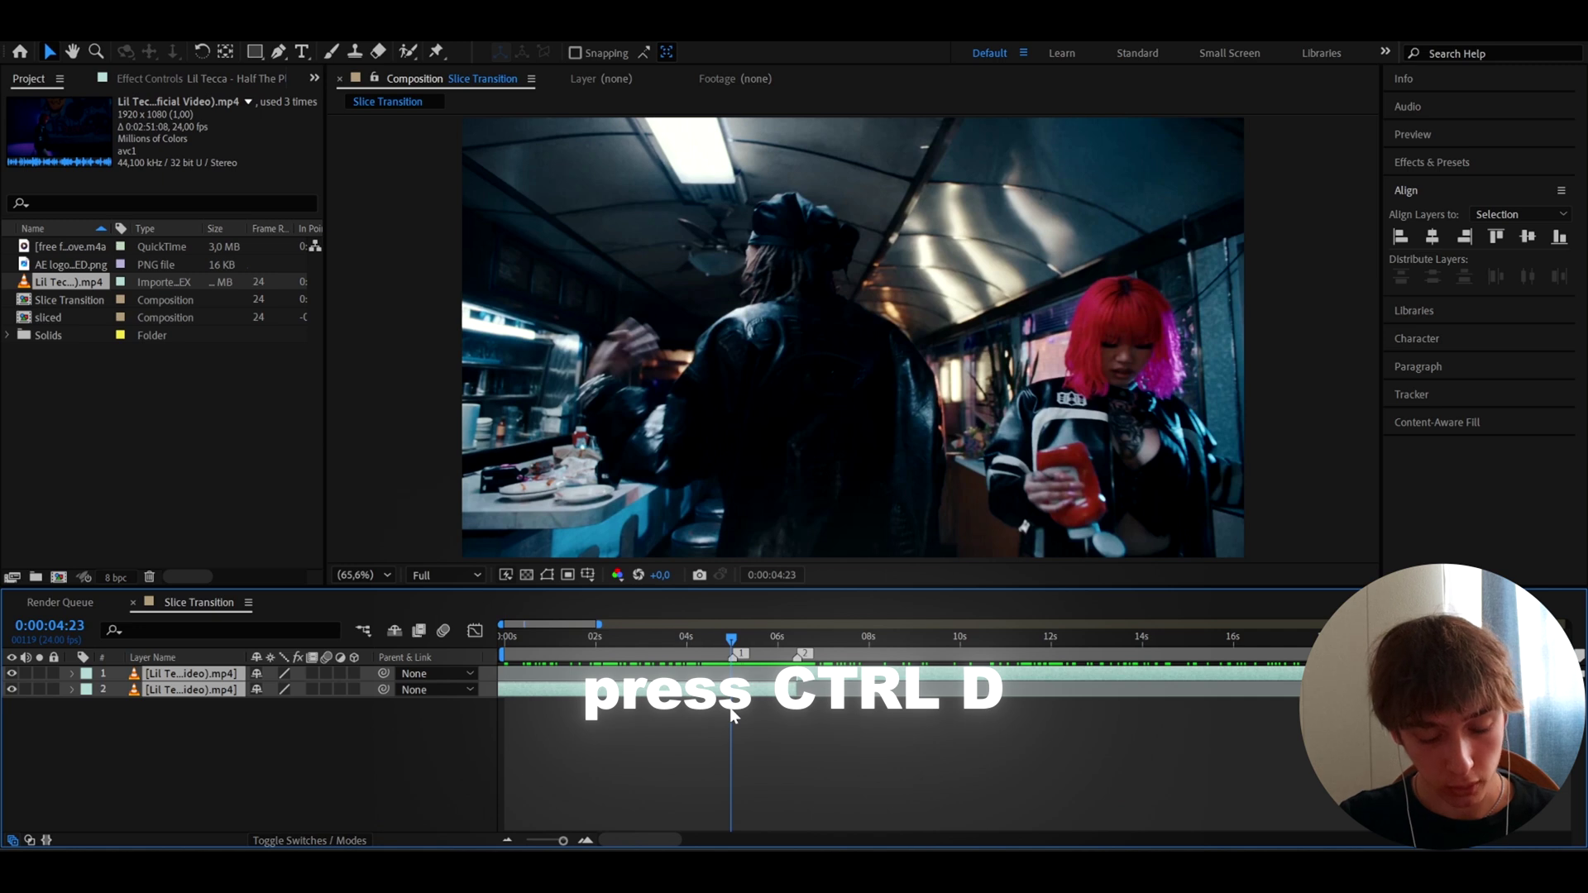
- Duplicate both clip halves, pre-compose the copies as SLICE, and open SLICE
{"action": "key", "text": "ctrl+d"}
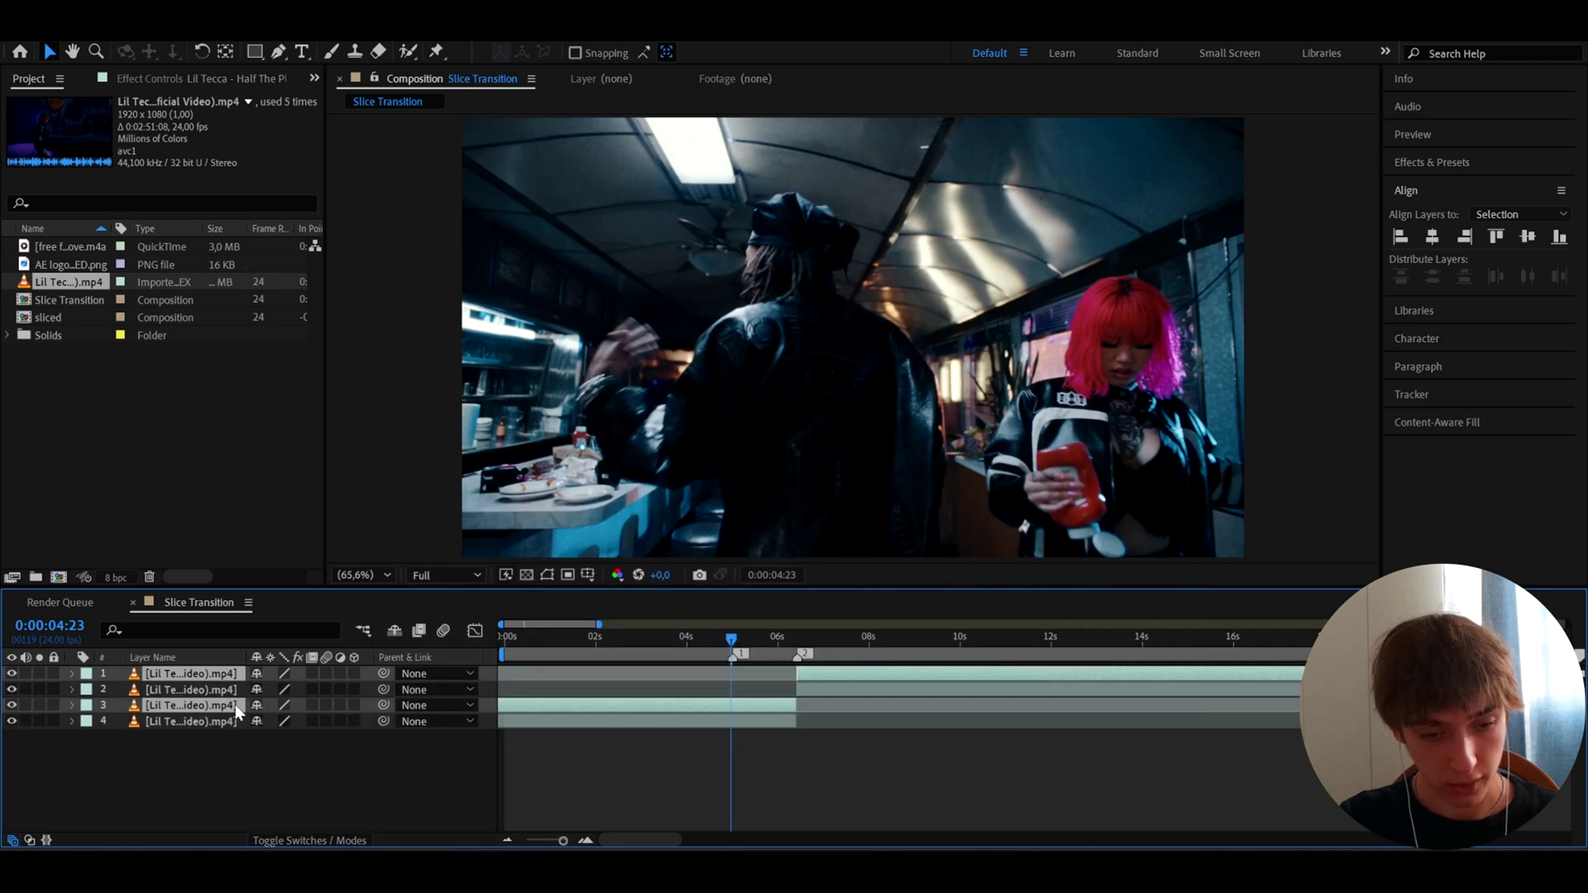
{"action": "left_click_drag", "start_coordinate": [235, 704], "coordinate": [214, 688]}
{"action": "right_click", "coordinate": [698, 692]}
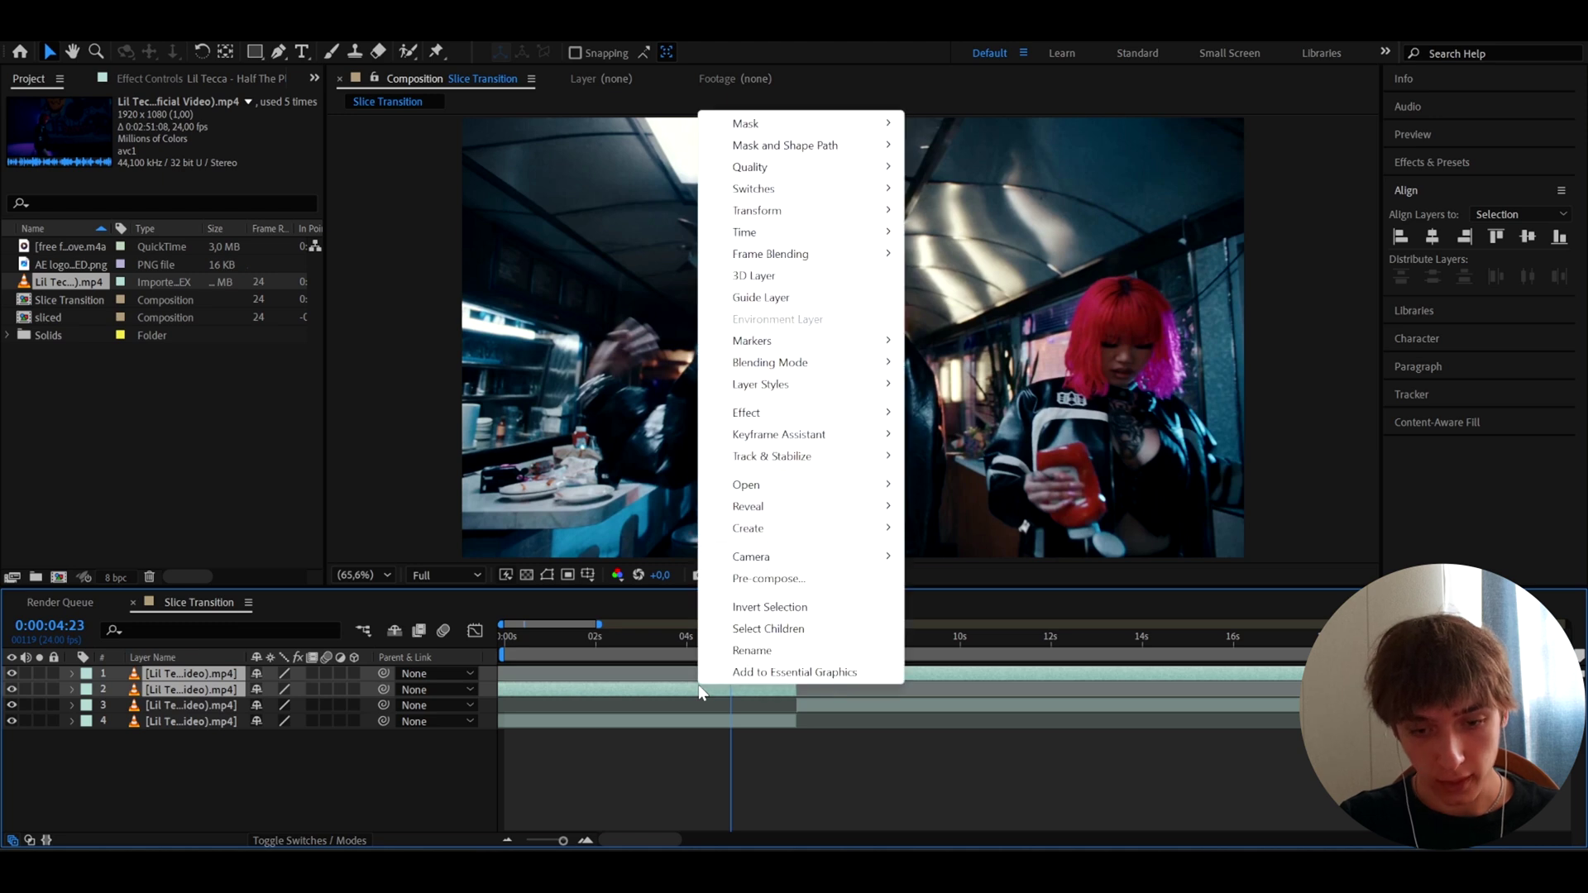
{"action": "left_click", "coordinate": [754, 575]}
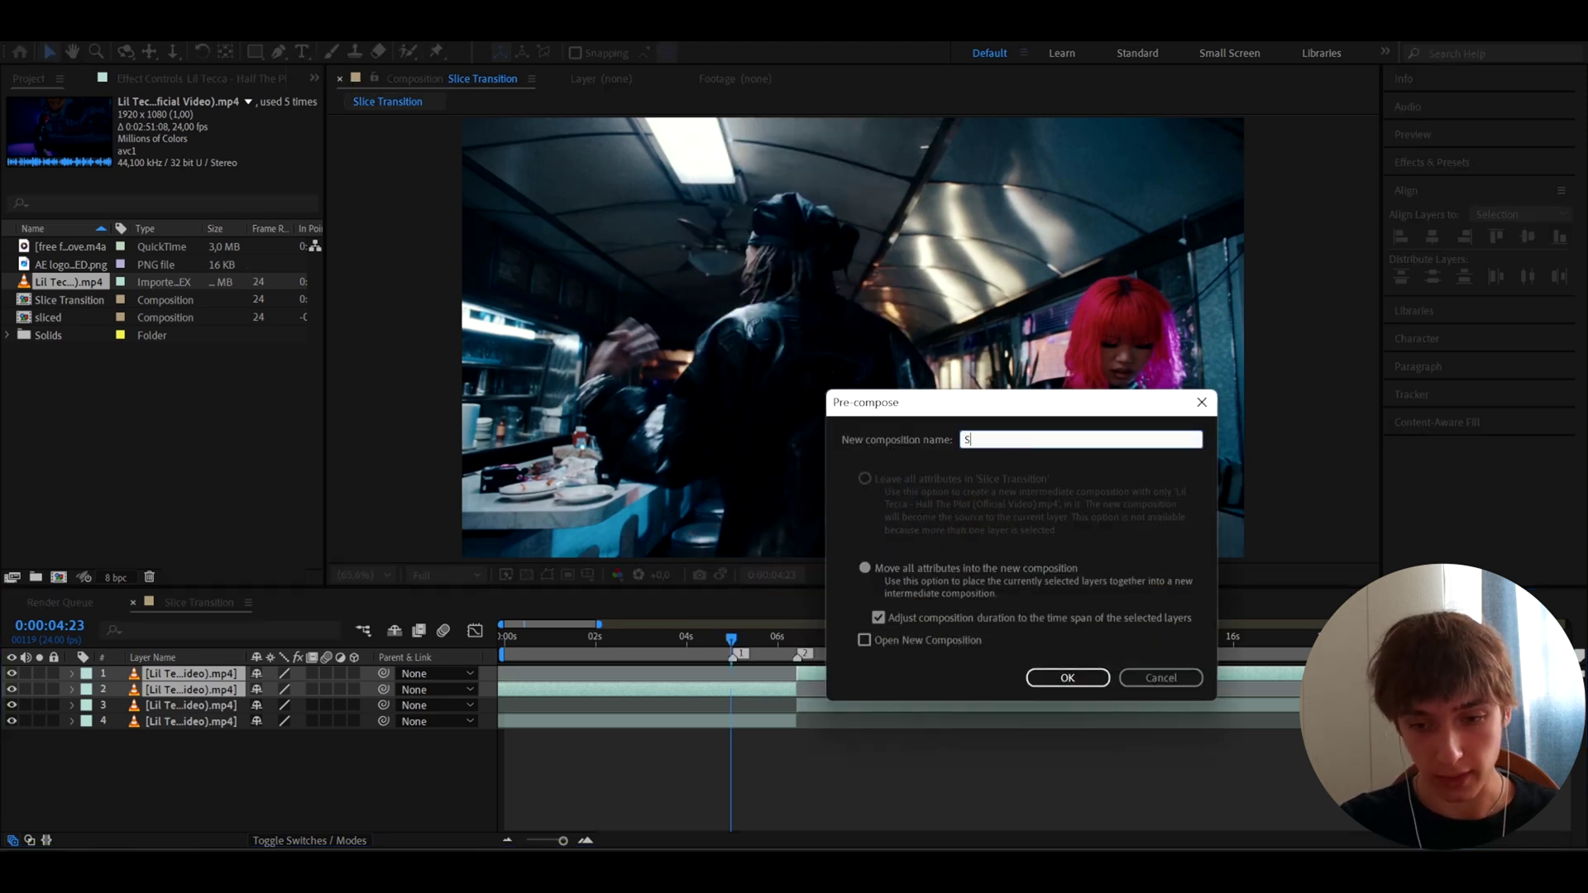
{"action": "type", "text": "SLICE"}
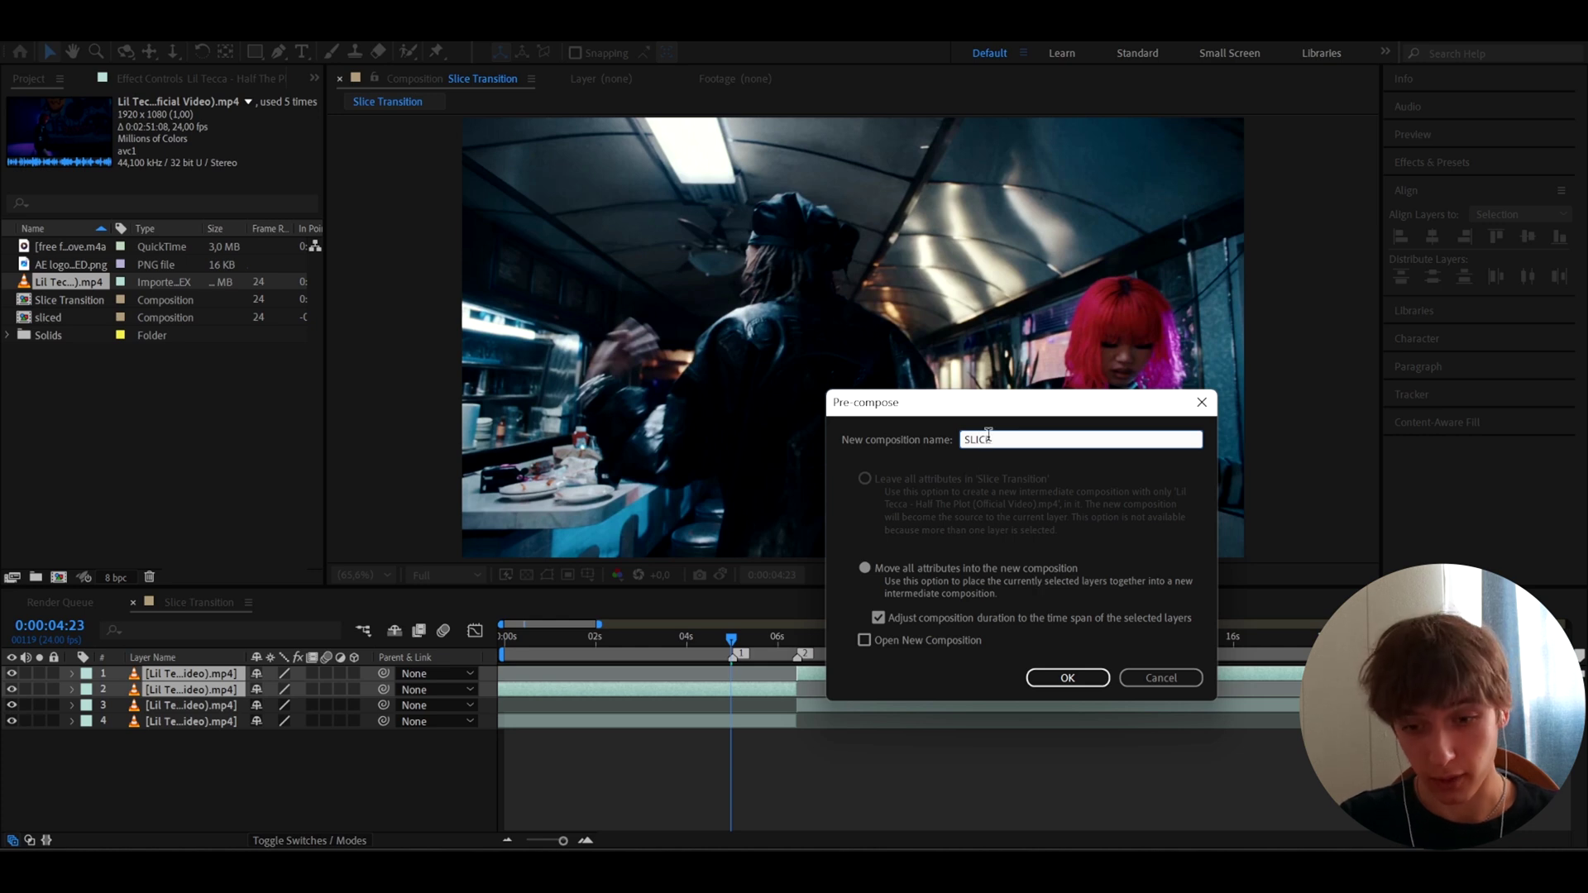
{"action": "left_click", "coordinate": [1049, 674]}
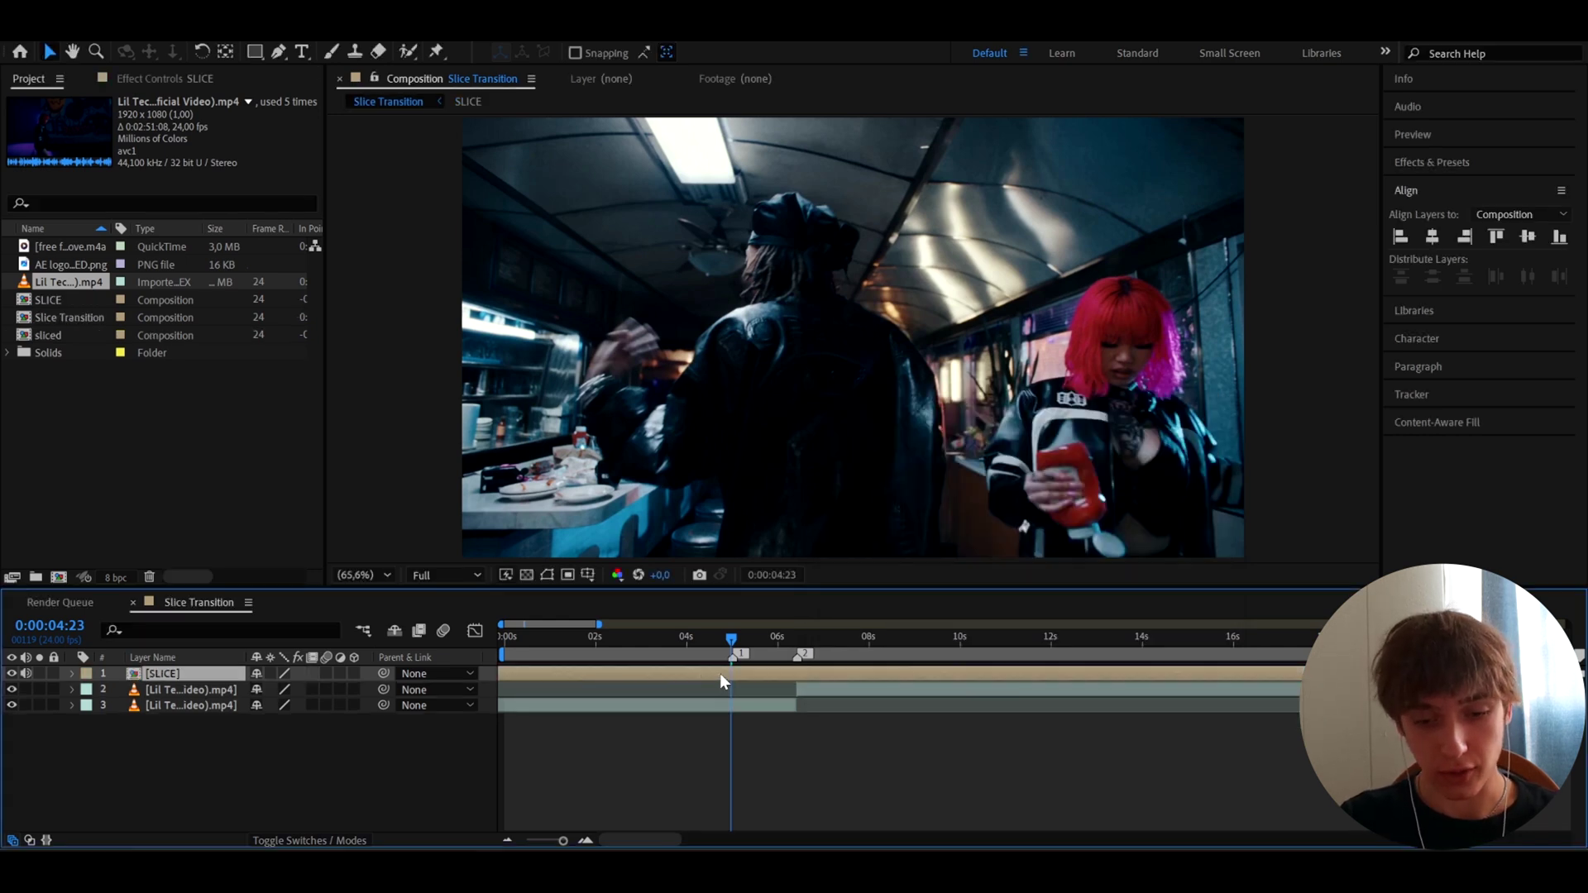
{"action": "double_click", "coordinate": [720, 674]}
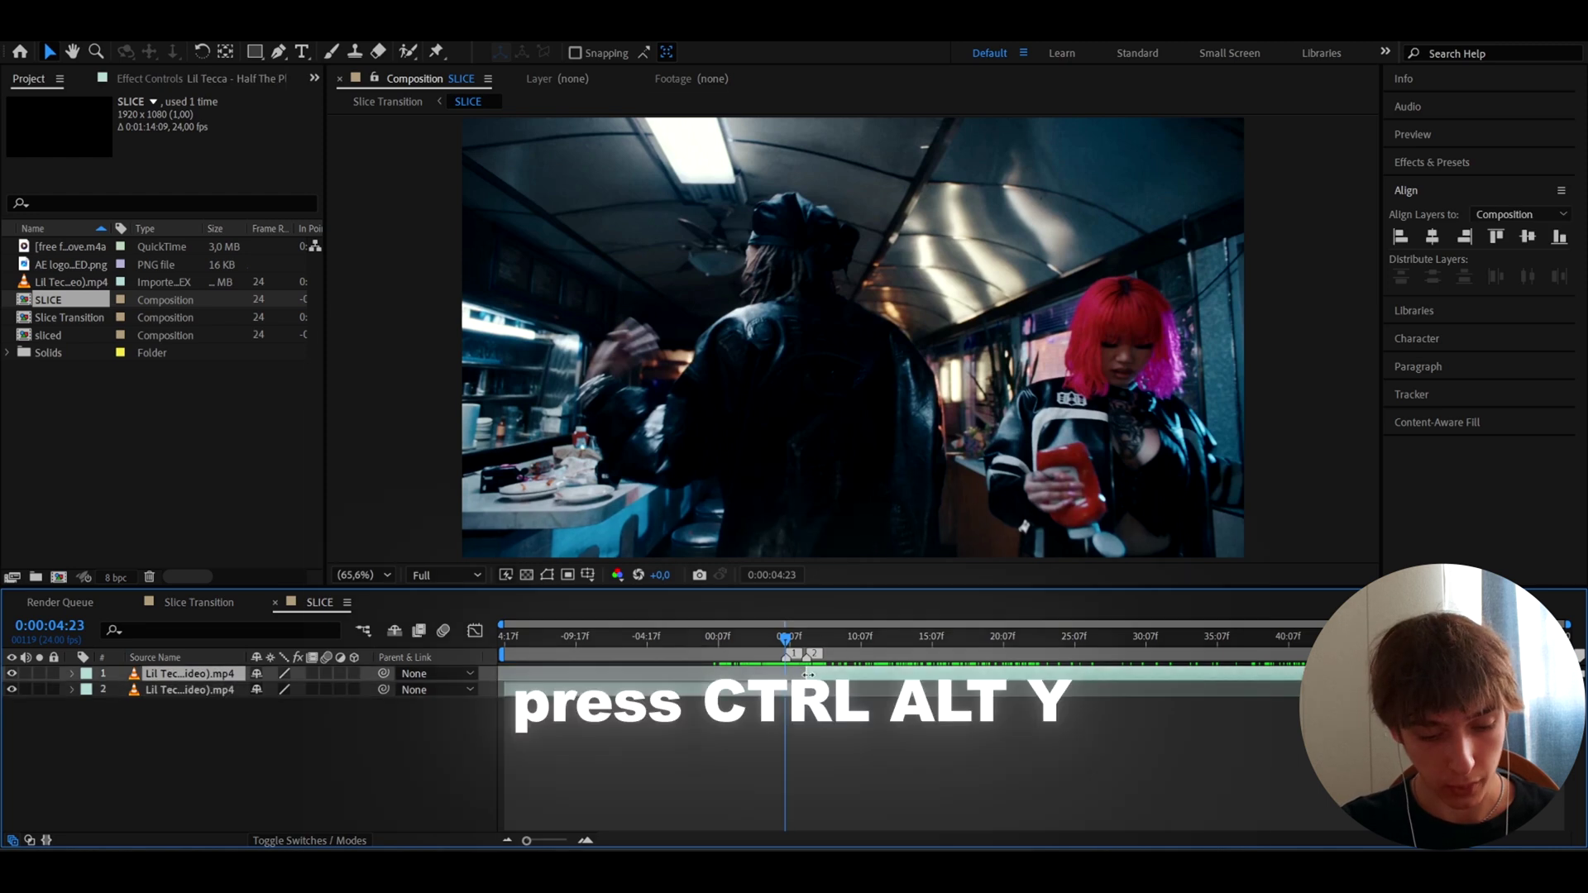
- Add an adjustment layer and apply S_TimeSlice to it via the s_time effect search
{"action": "key", "text": "ctrl+alt+y"}
{"action": "key", "text": "ctrl+space"}
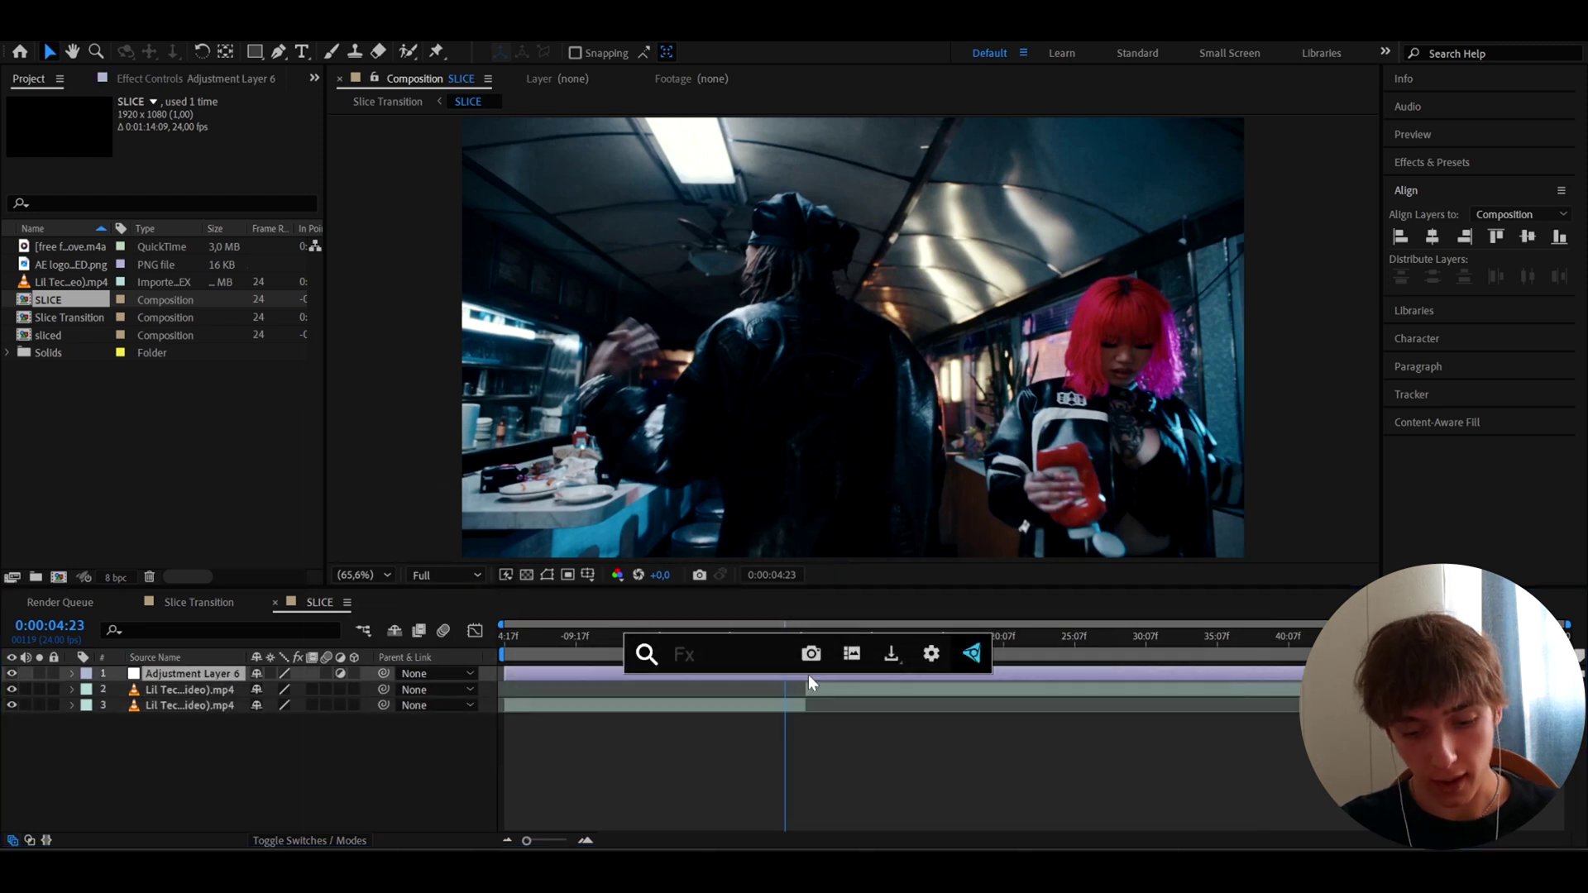
{"action": "type", "text": "s_time"}
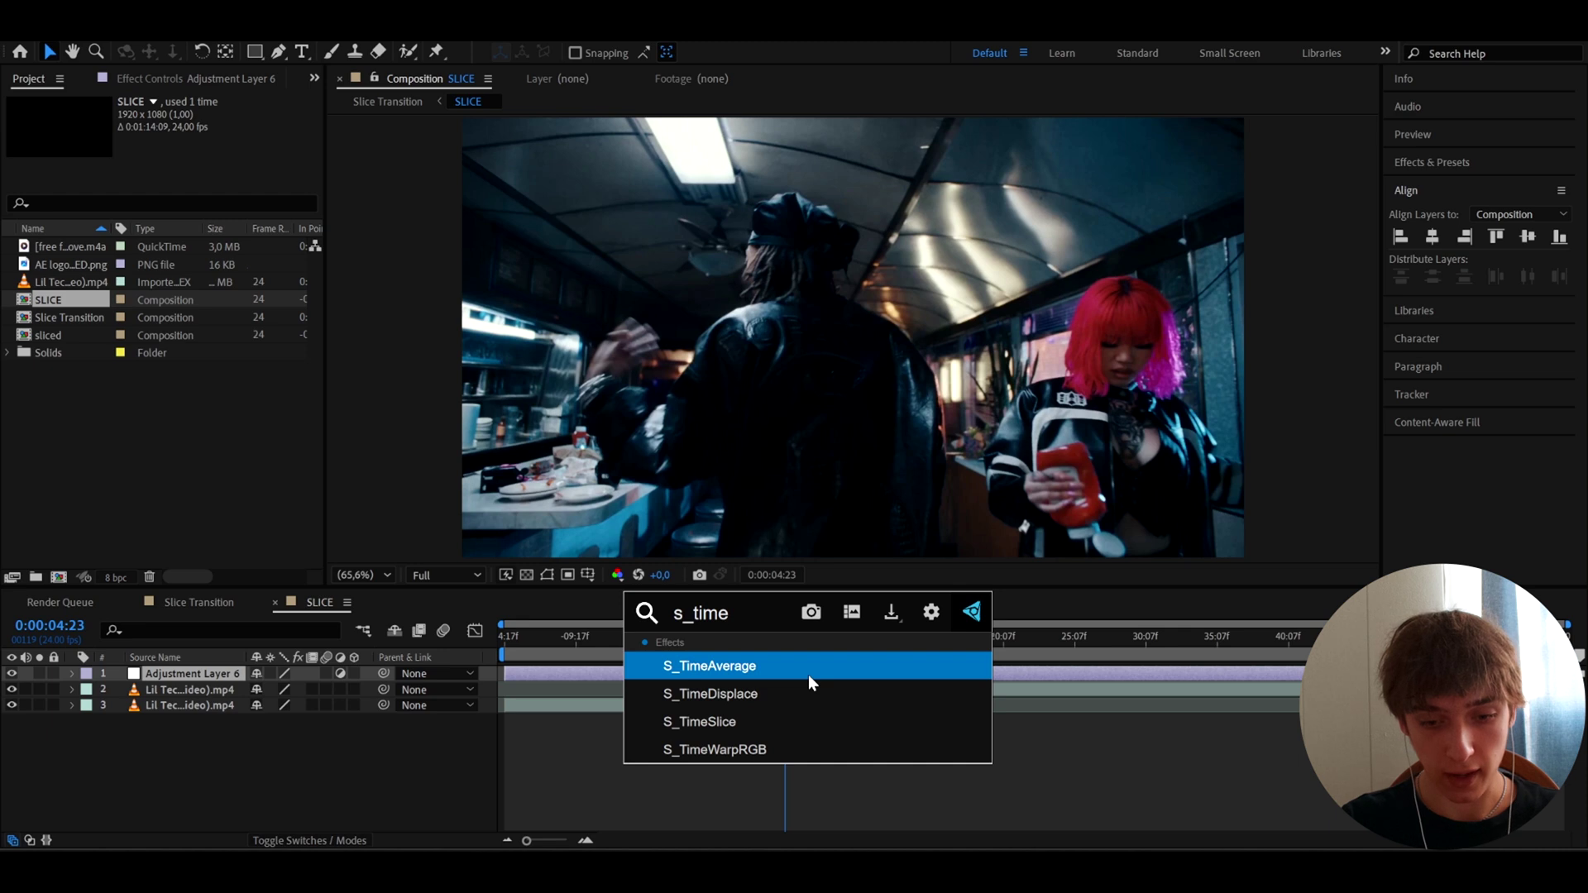
{"action": "left_click", "coordinate": [732, 718]}
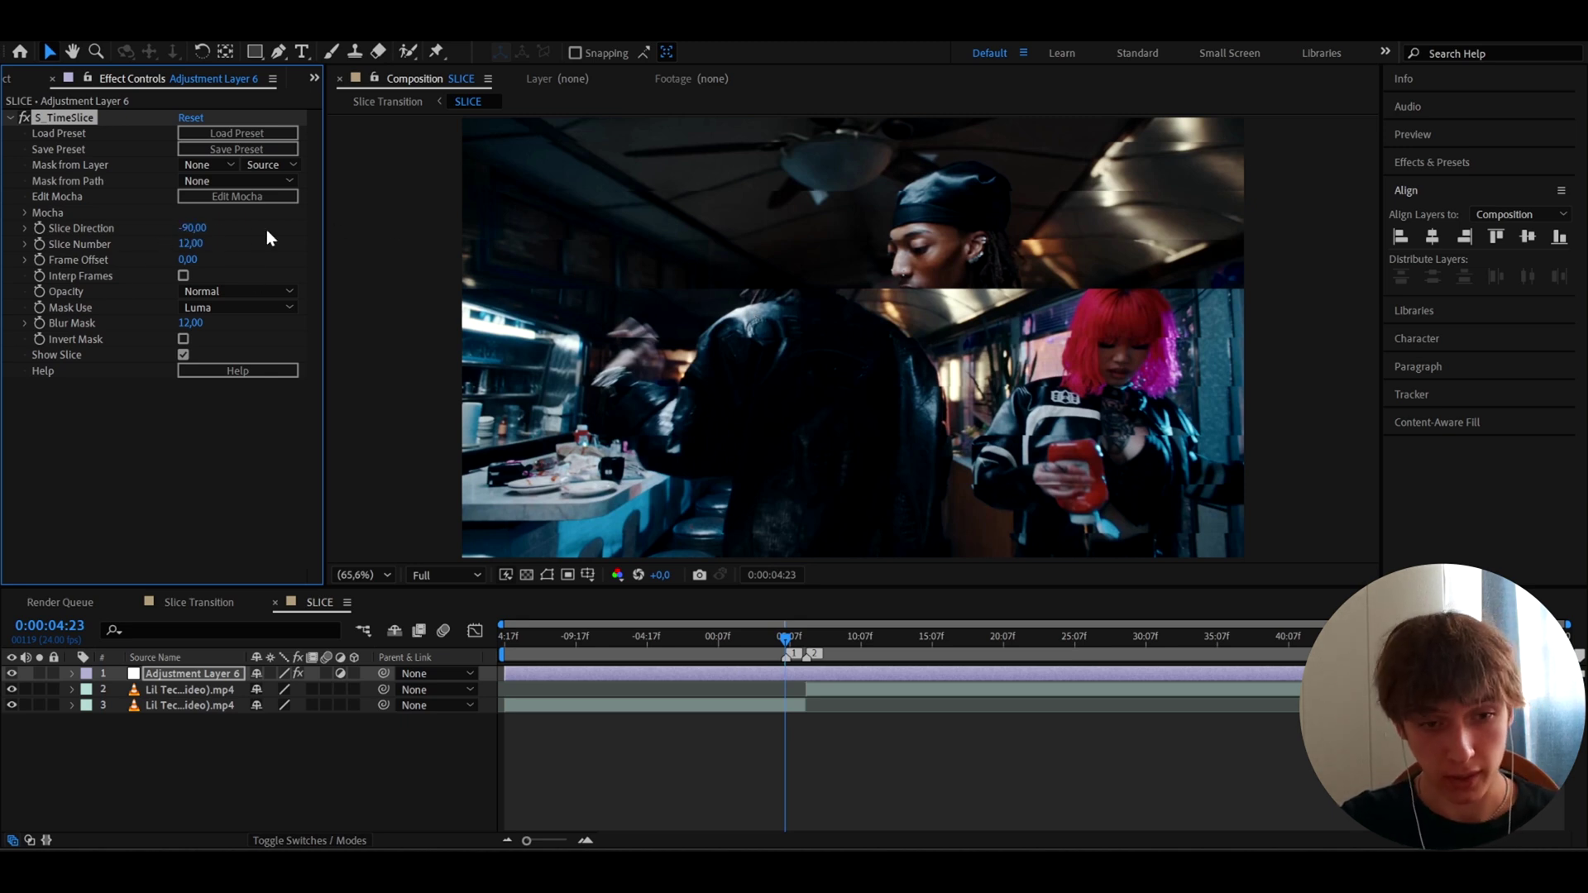
{"action": "left_click", "coordinate": [195, 228]}
{"action": "type", "text": "90"}
{"action": "key", "text": "Return"}
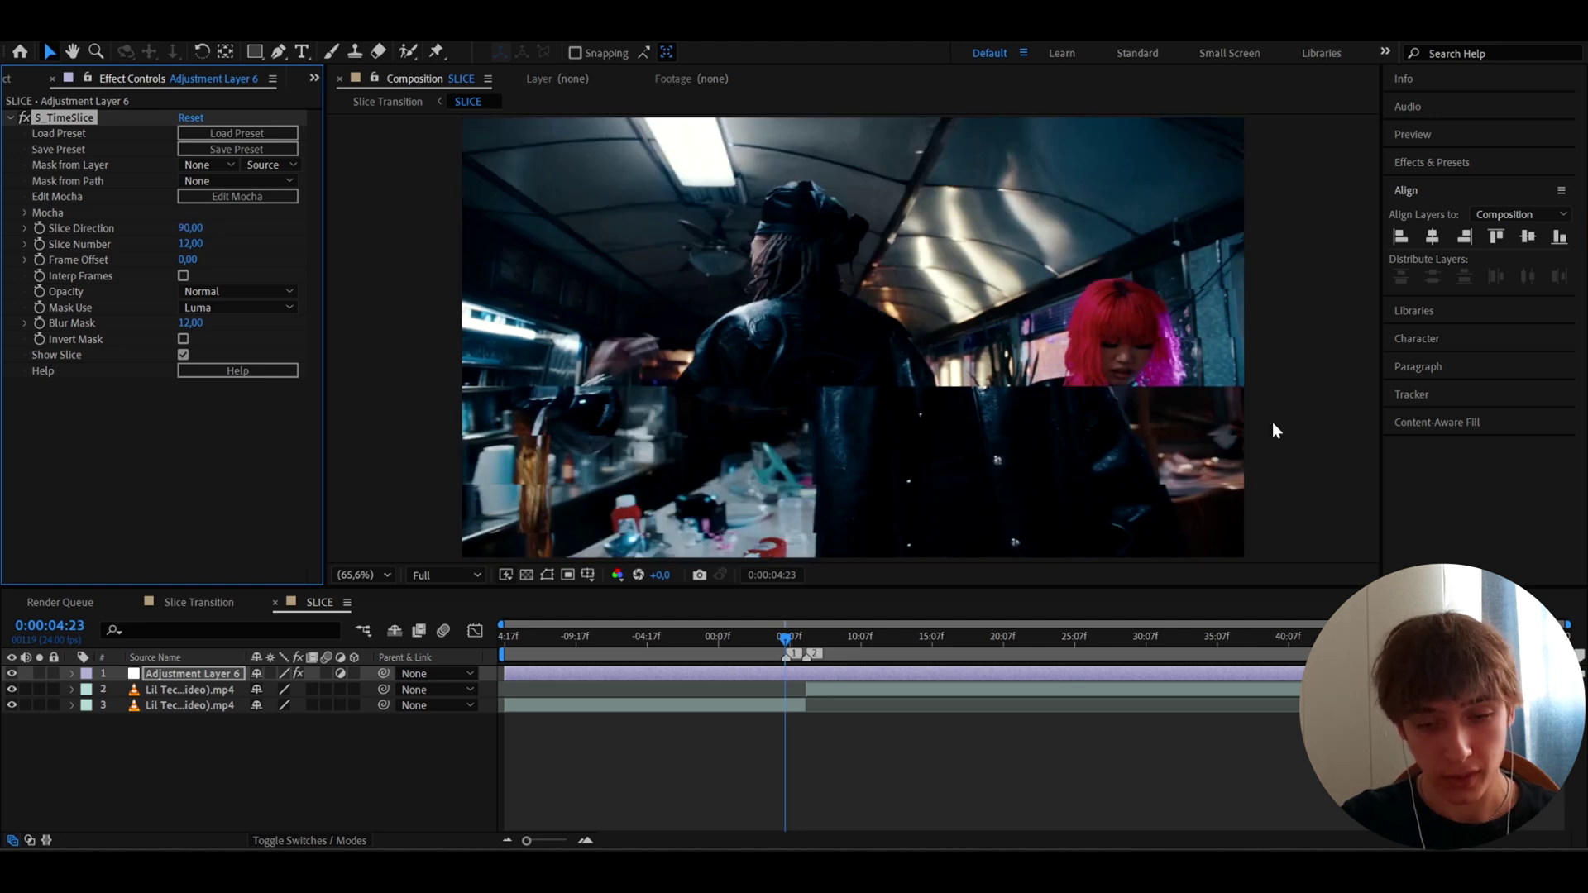
{"action": "key", "text": "ctrl+z"}
{"action": "left_click", "coordinate": [192, 228]}
{"action": "type", "text": "180"}
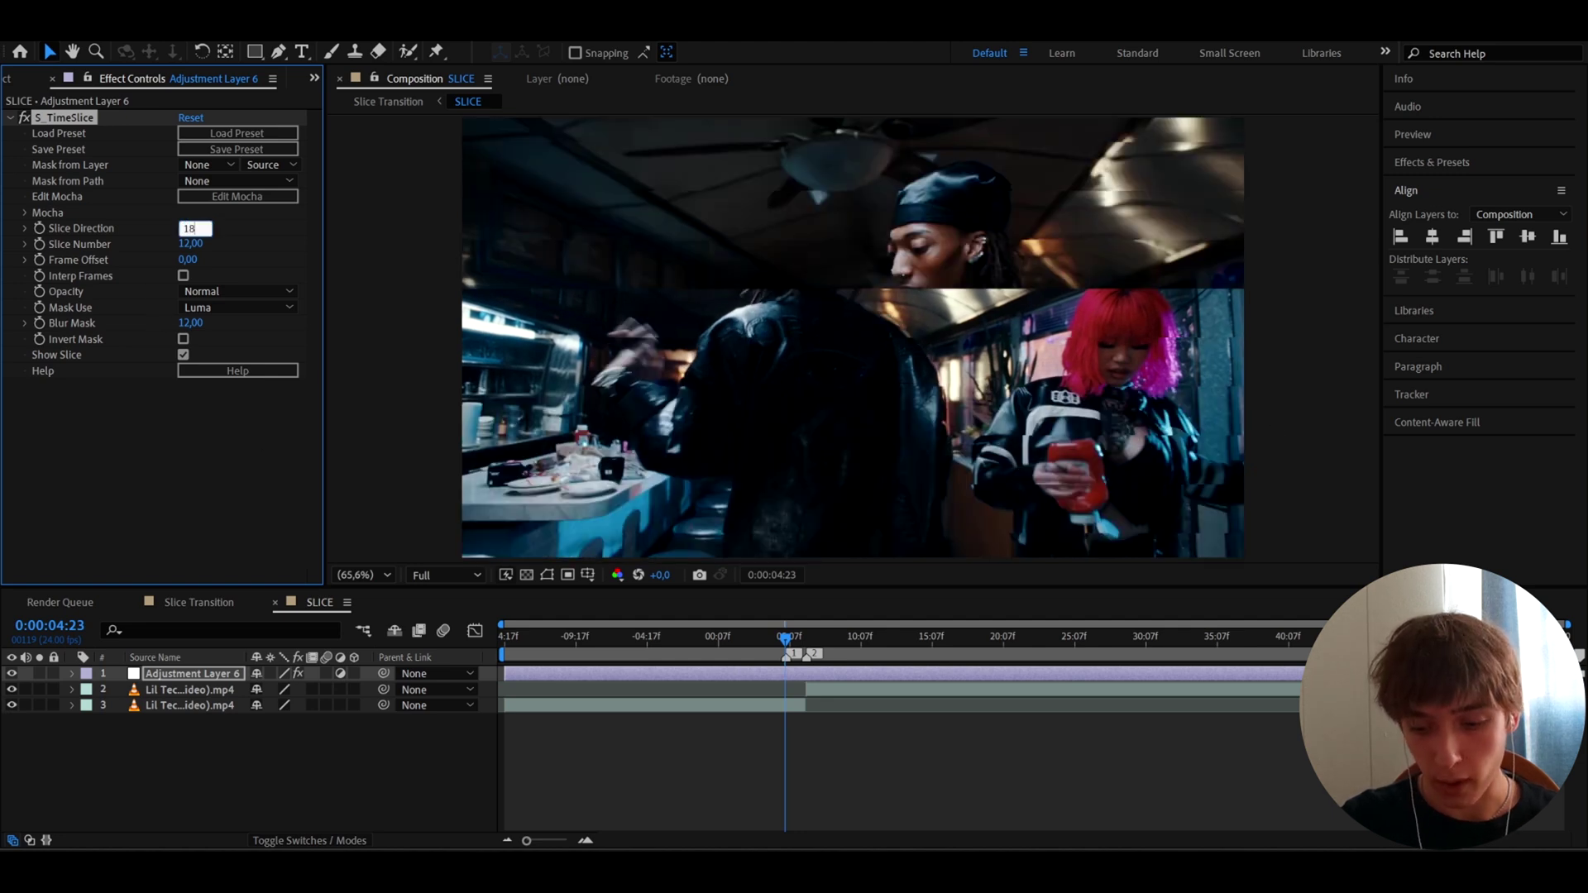
{"action": "key", "text": "Return"}
{"action": "left_click", "coordinate": [791, 653]}
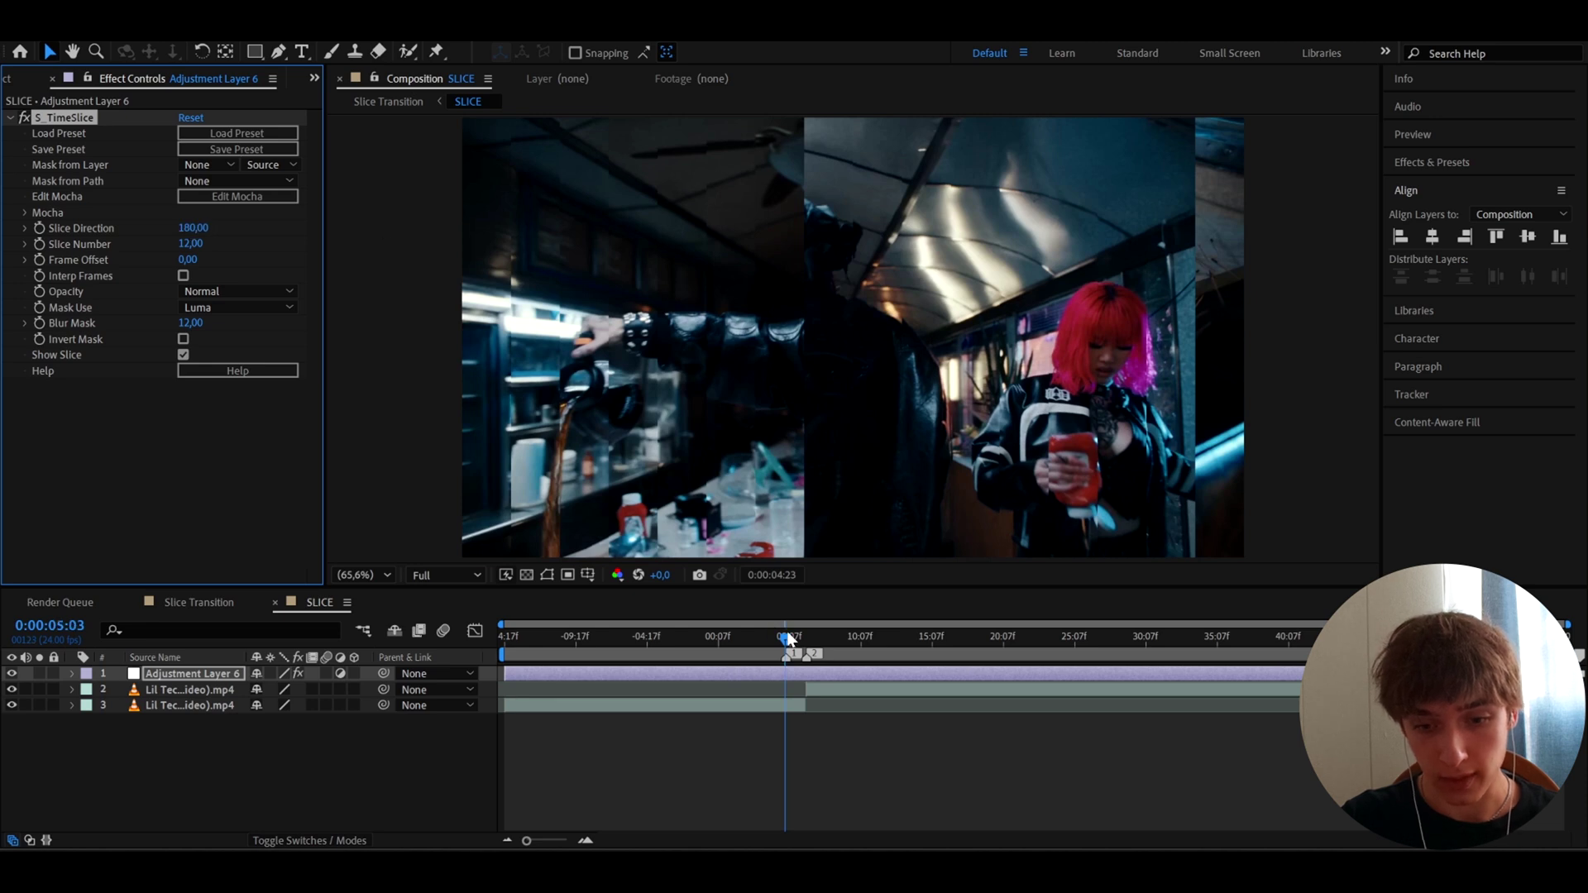
{"action": "key", "text": "space"}
{"action": "key", "text": "space"}
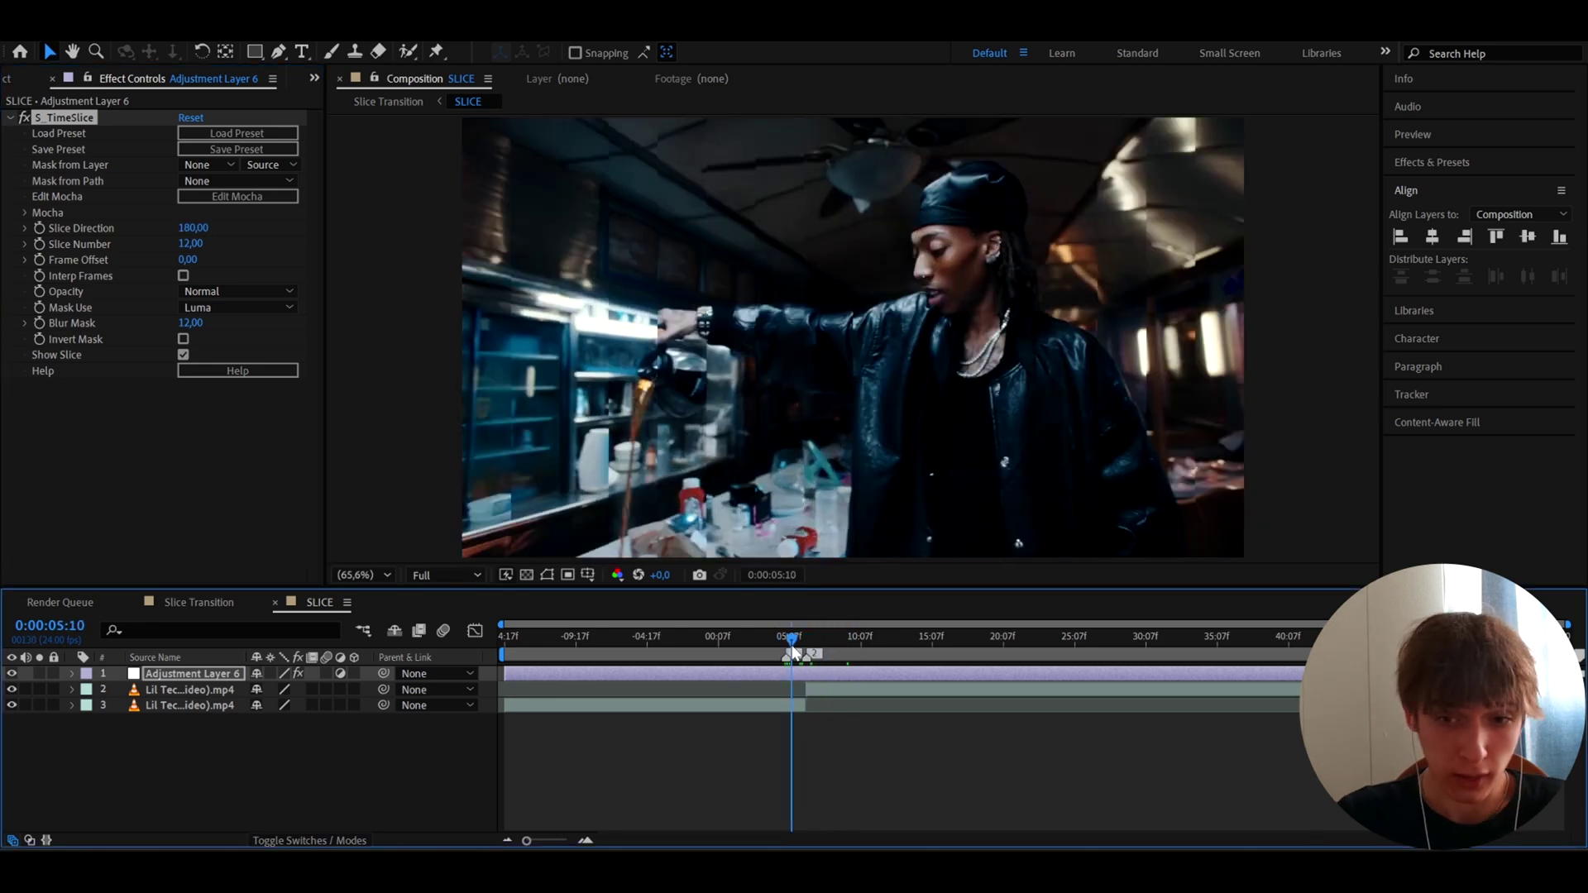
{"action": "left_click", "coordinate": [187, 232]}
{"action": "type", "text": "-90"}
{"action": "key", "text": "Return"}
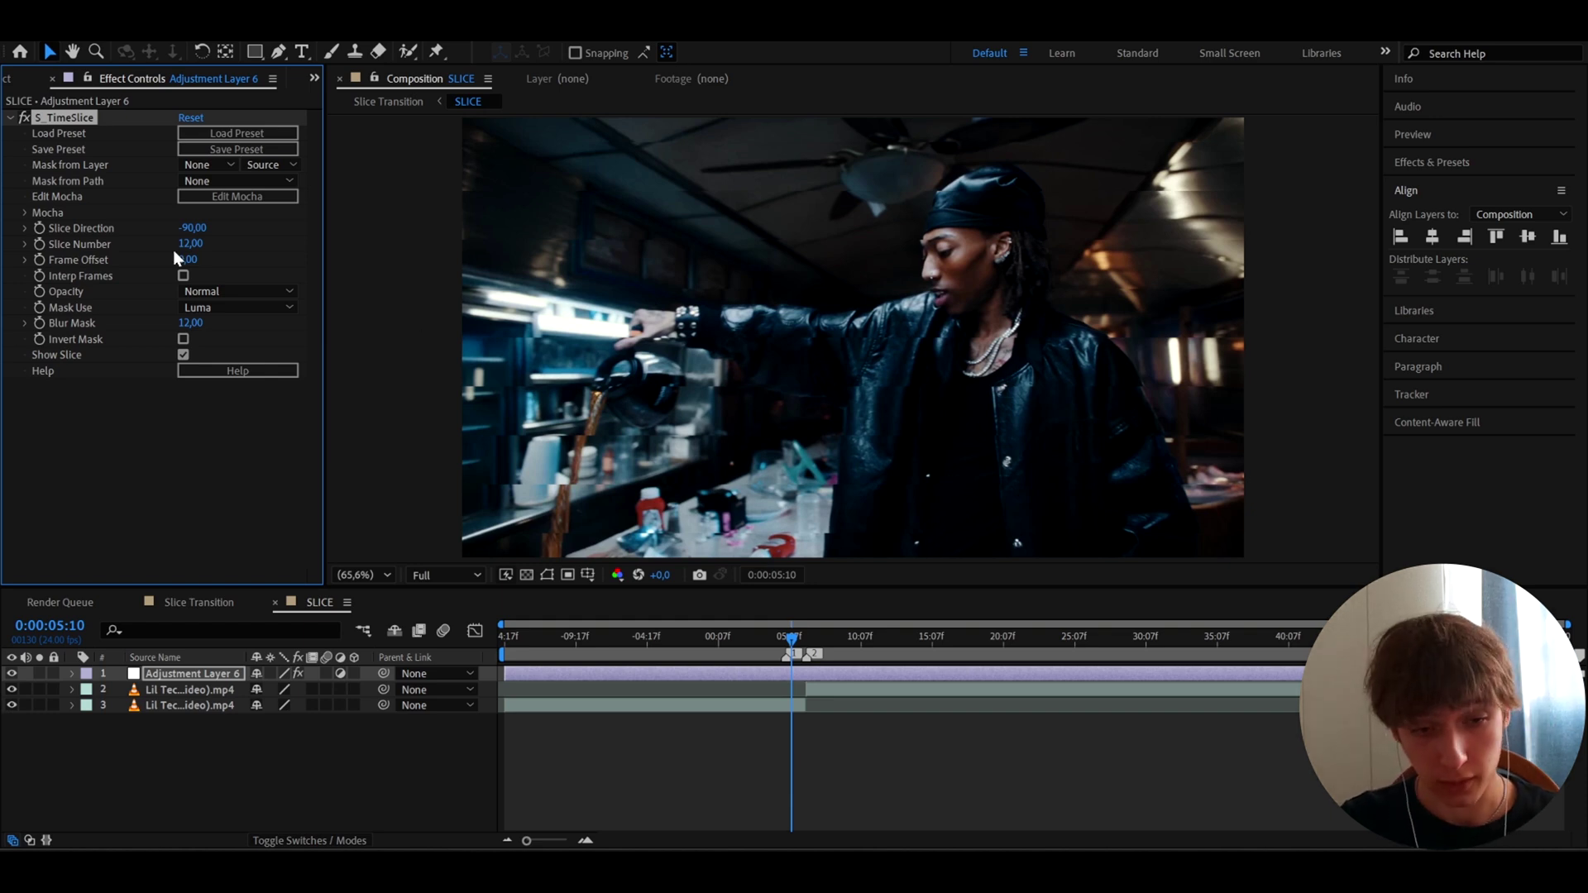
- Raise the slice count and inspect frames between 0:00:05:01 and 0:00:06:11
{"action": "left_click_drag", "start_coordinate": [191, 243], "coordinate": [367, 261]}
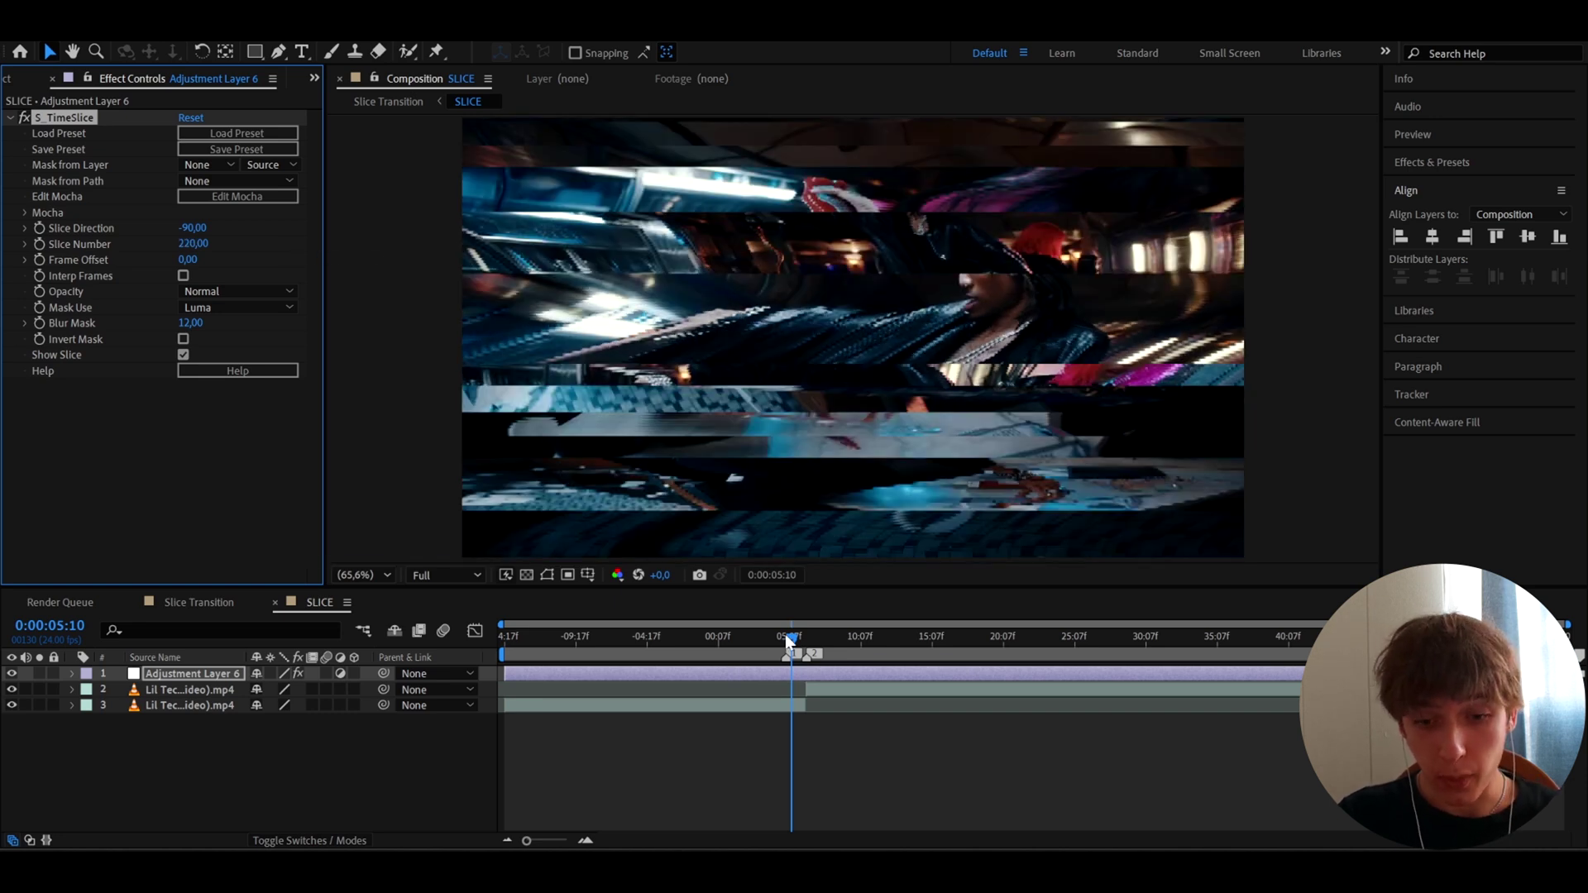
{"action": "left_click", "coordinate": [805, 638]}
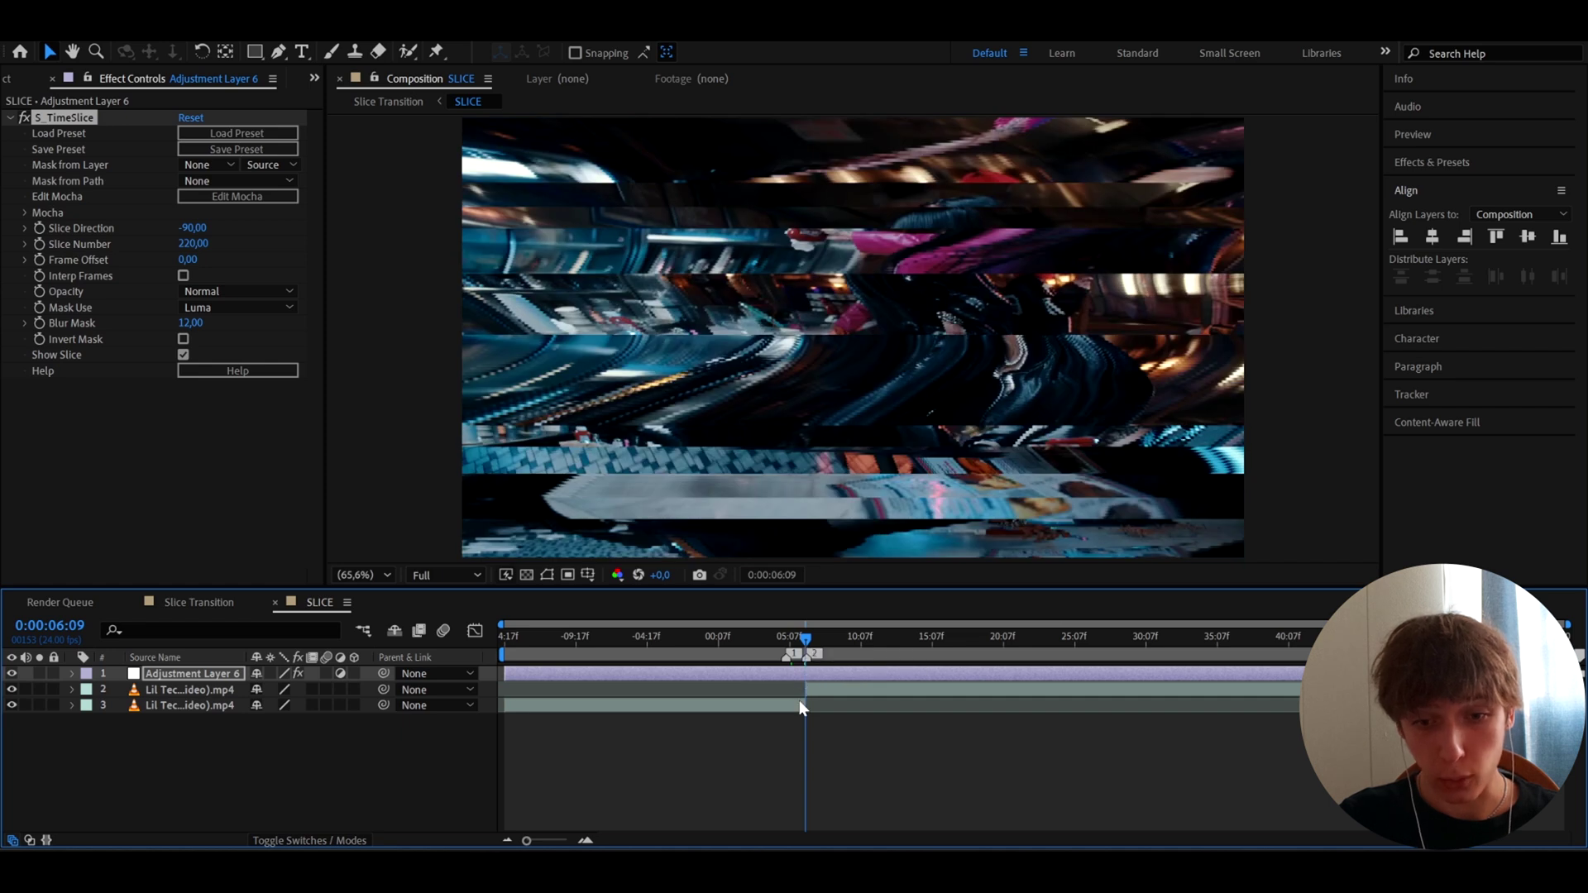
{"action": "key", "text": "semicolon"}
{"action": "left_click", "coordinate": [830, 639]}
{"action": "left_click", "coordinate": [900, 638]}
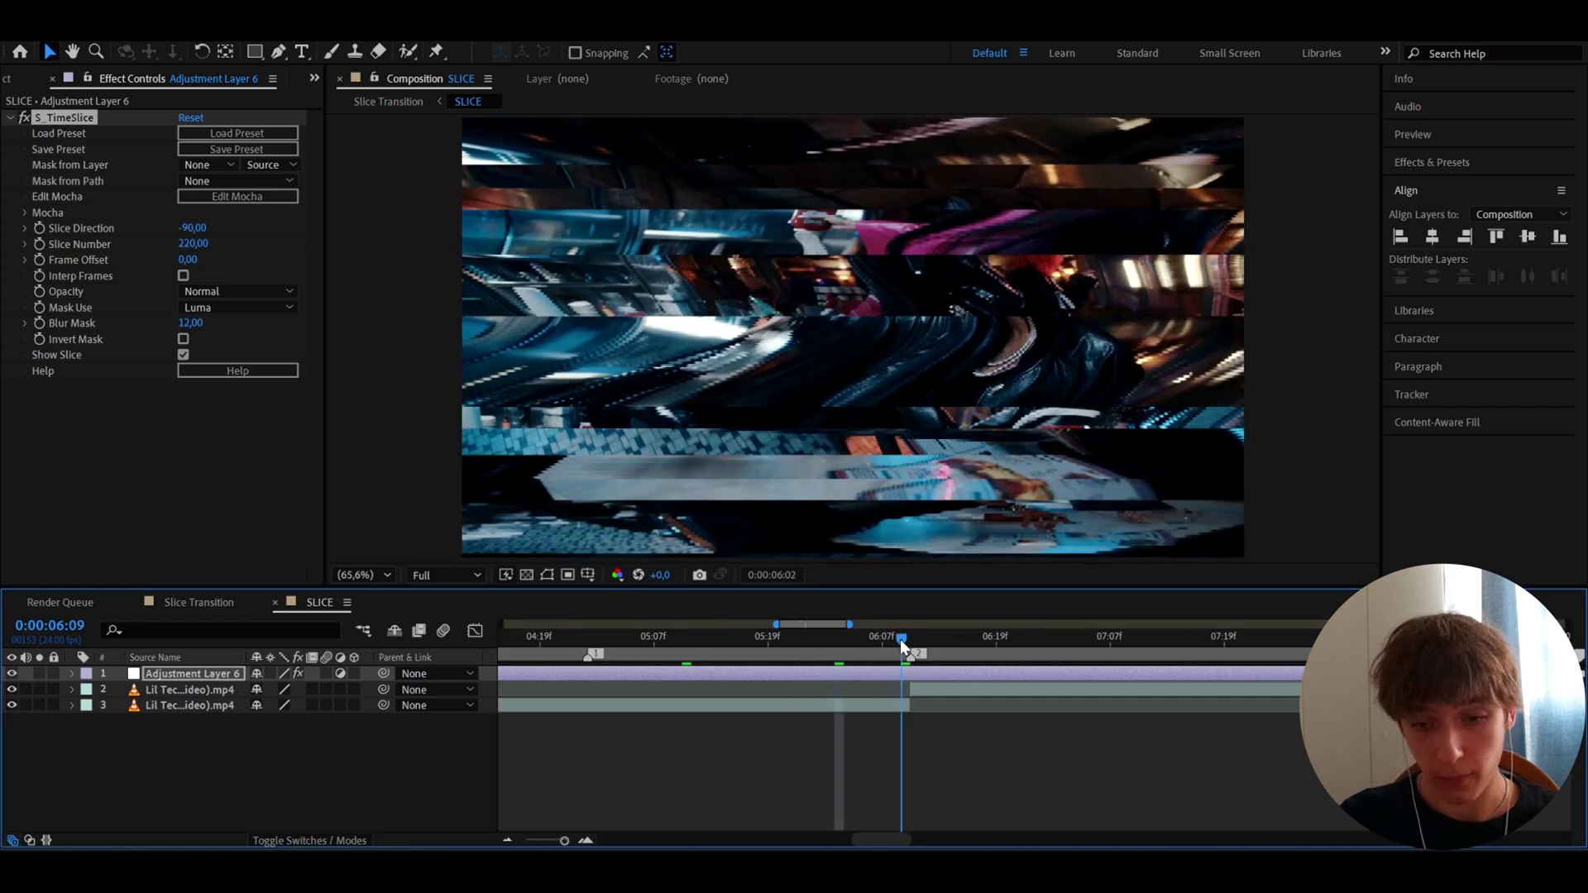
{"action": "left_click", "coordinate": [919, 639]}
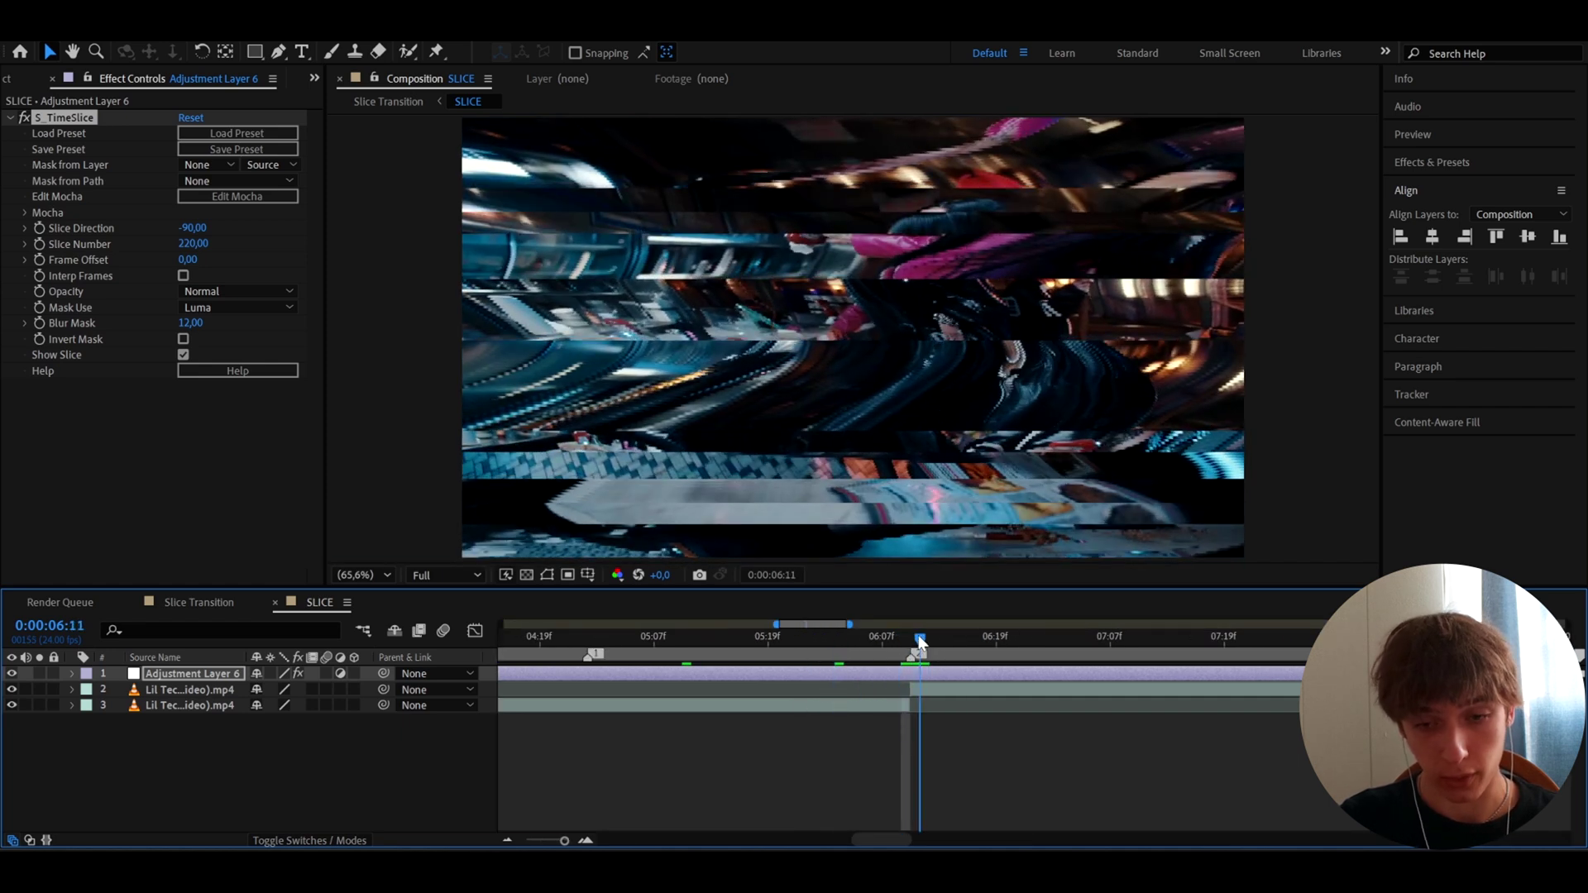
{"action": "left_click", "coordinate": [658, 638]}
{"action": "left_click", "coordinate": [596, 639]}
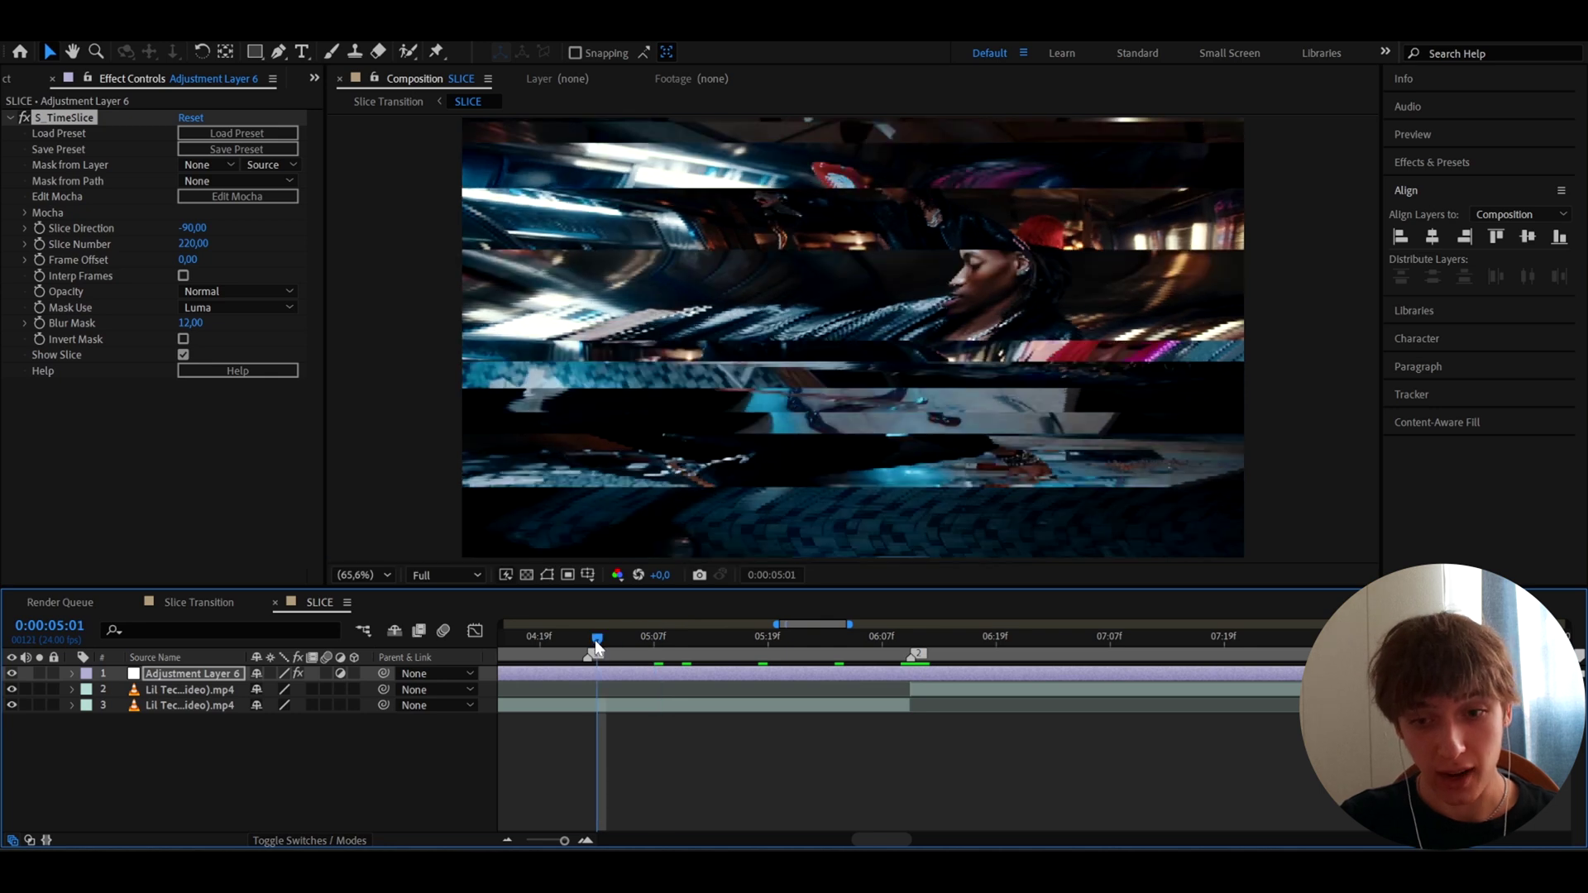
{"action": "left_click", "coordinate": [654, 638]}
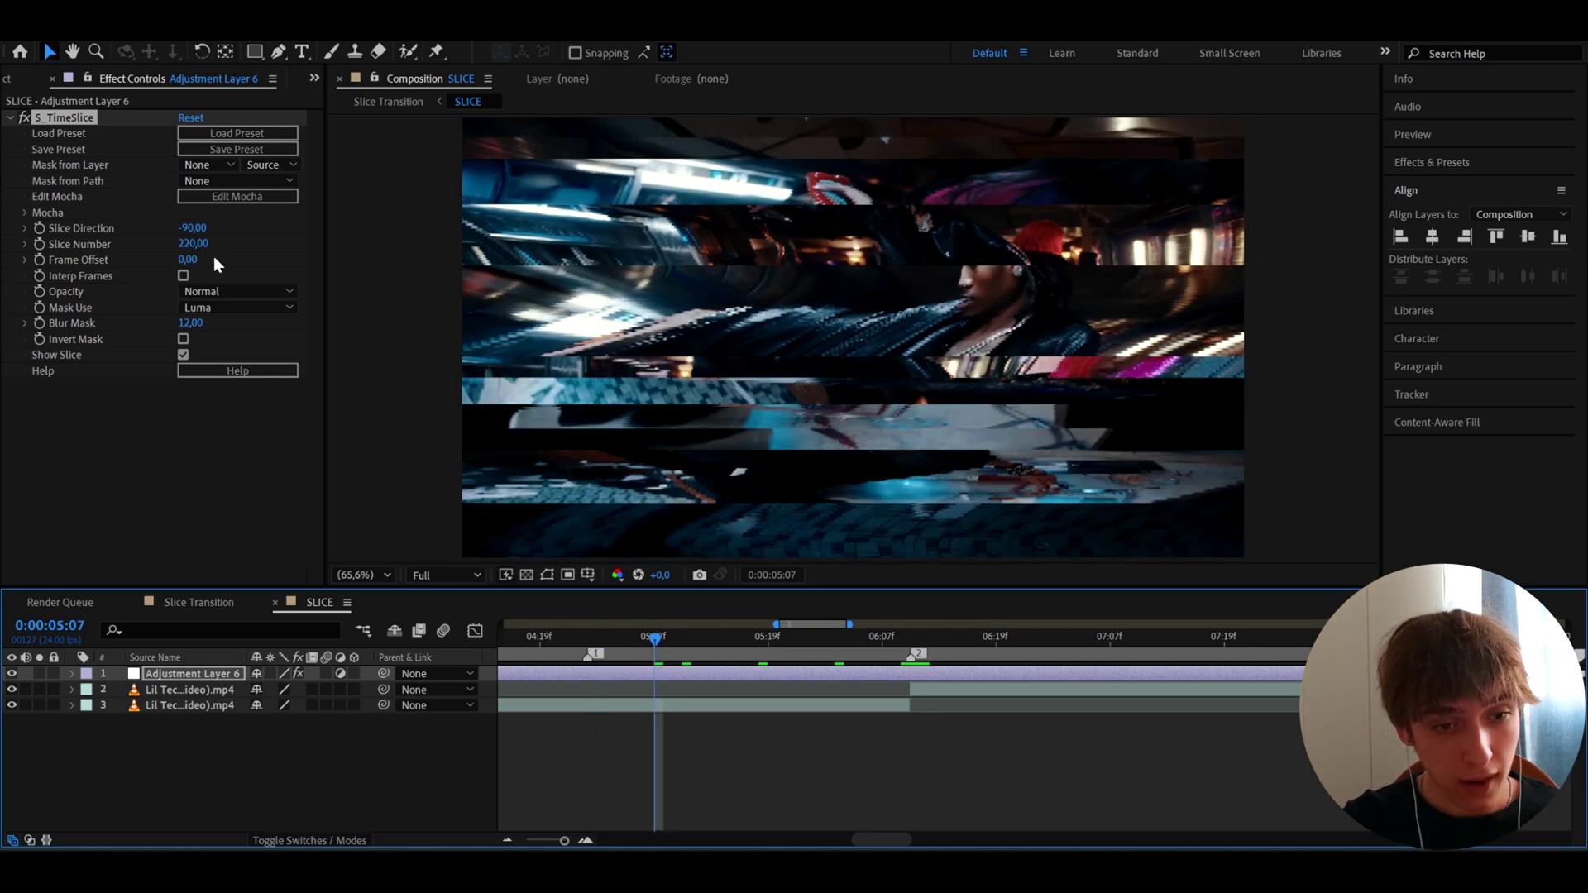
- Enter 100 as S_TimeSlice's Slice Number and scrub through the transition to check it
{"action": "left_click", "coordinate": [189, 242]}
{"action": "type", "text": "100"}
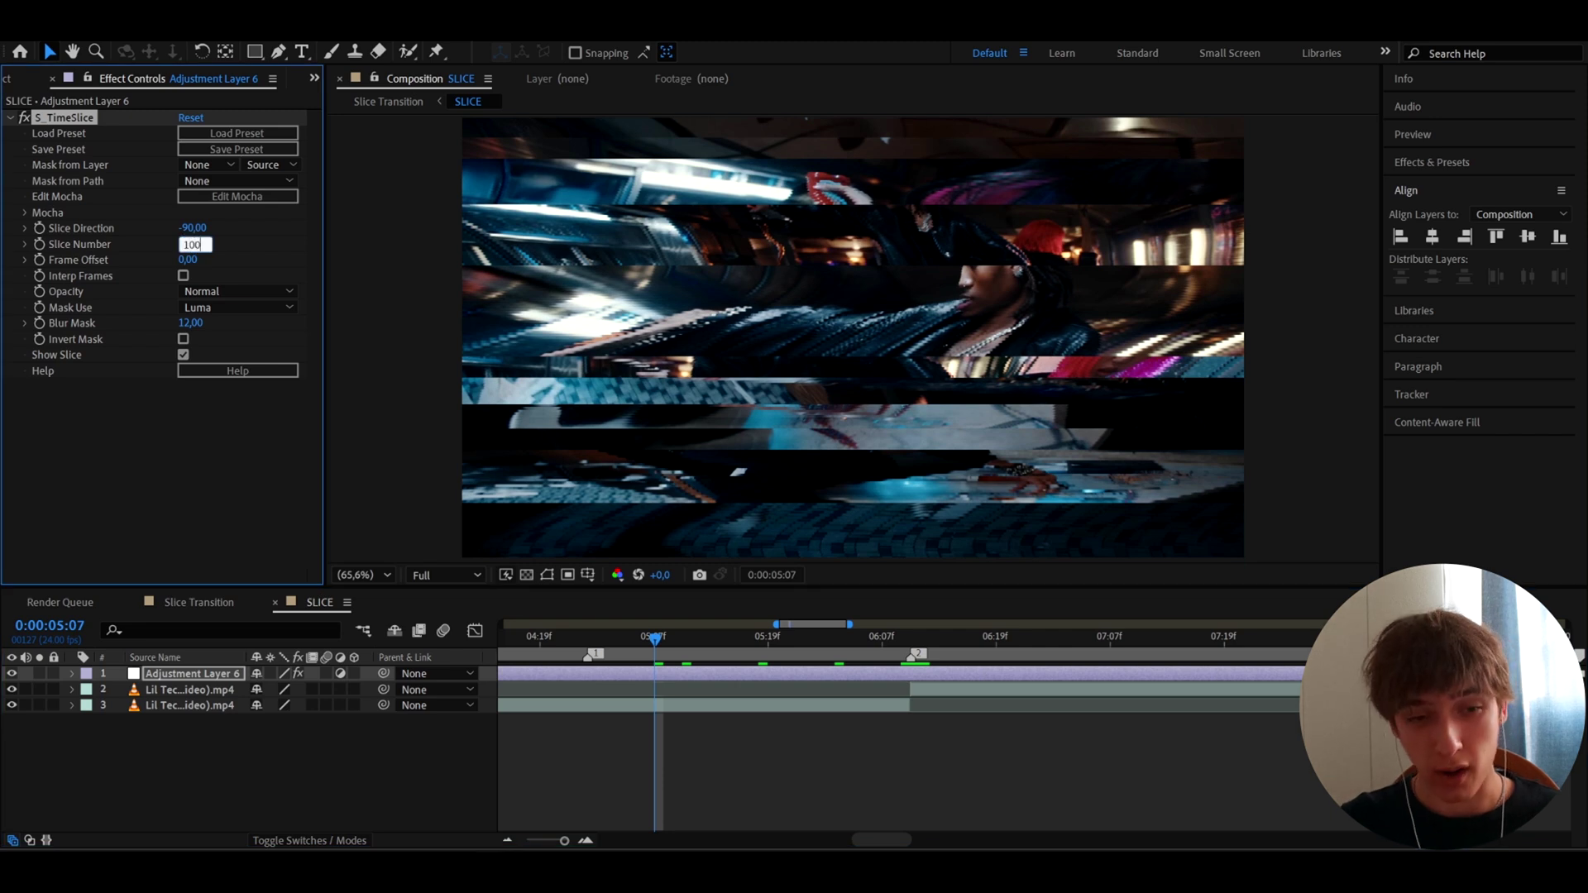
{"action": "key", "text": "Return"}
{"action": "left_click_drag", "start_coordinate": [684, 659], "coordinate": [787, 665]}
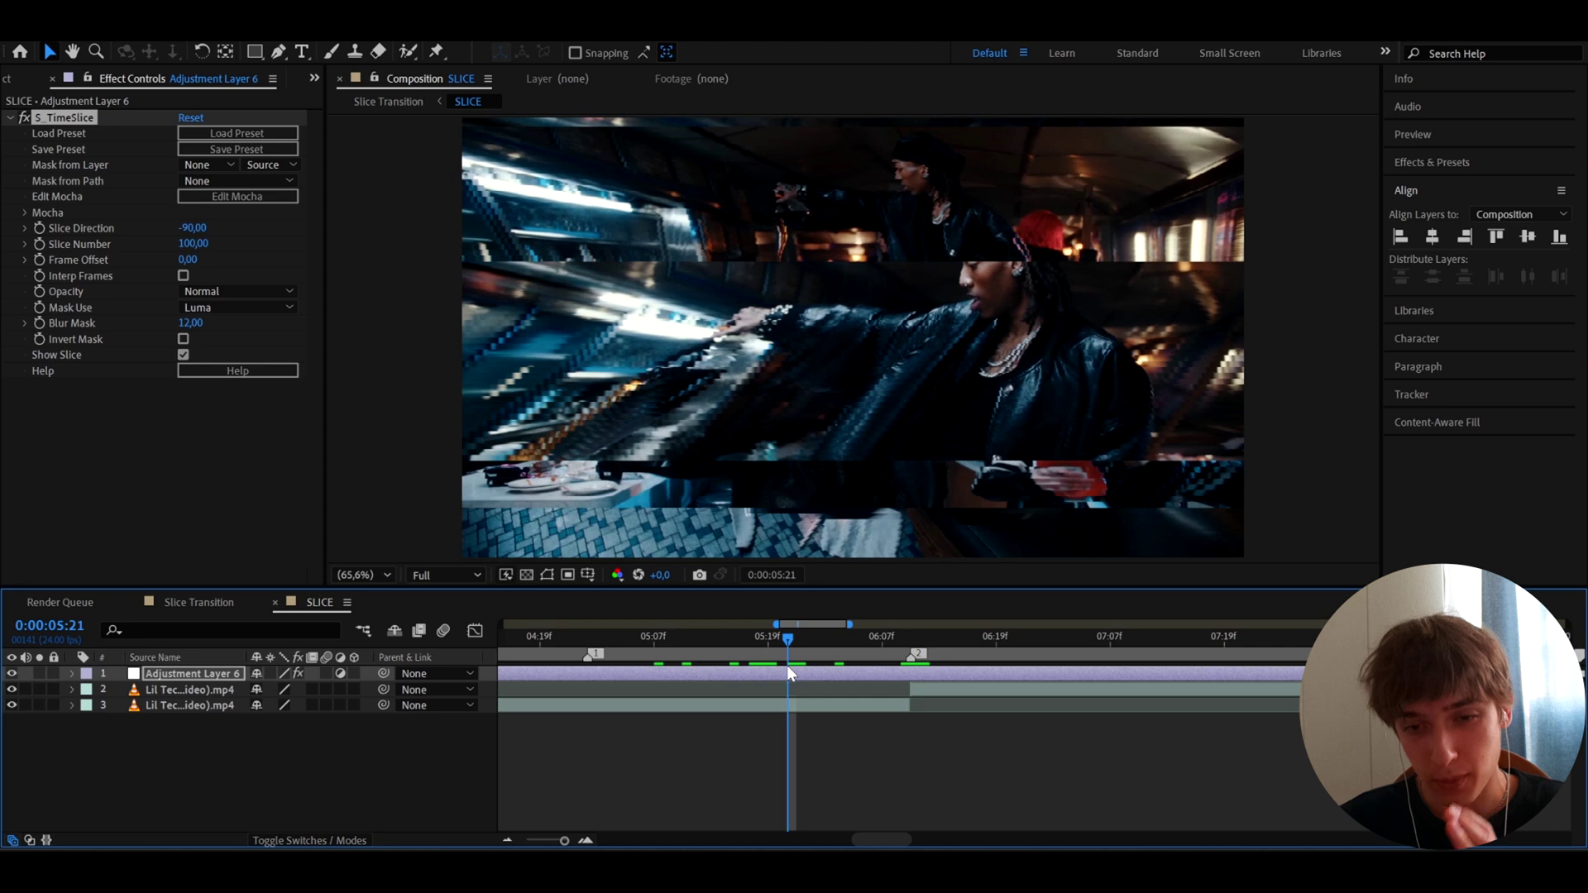
{"action": "left_click_drag", "start_coordinate": [801, 637], "coordinate": [883, 638]}
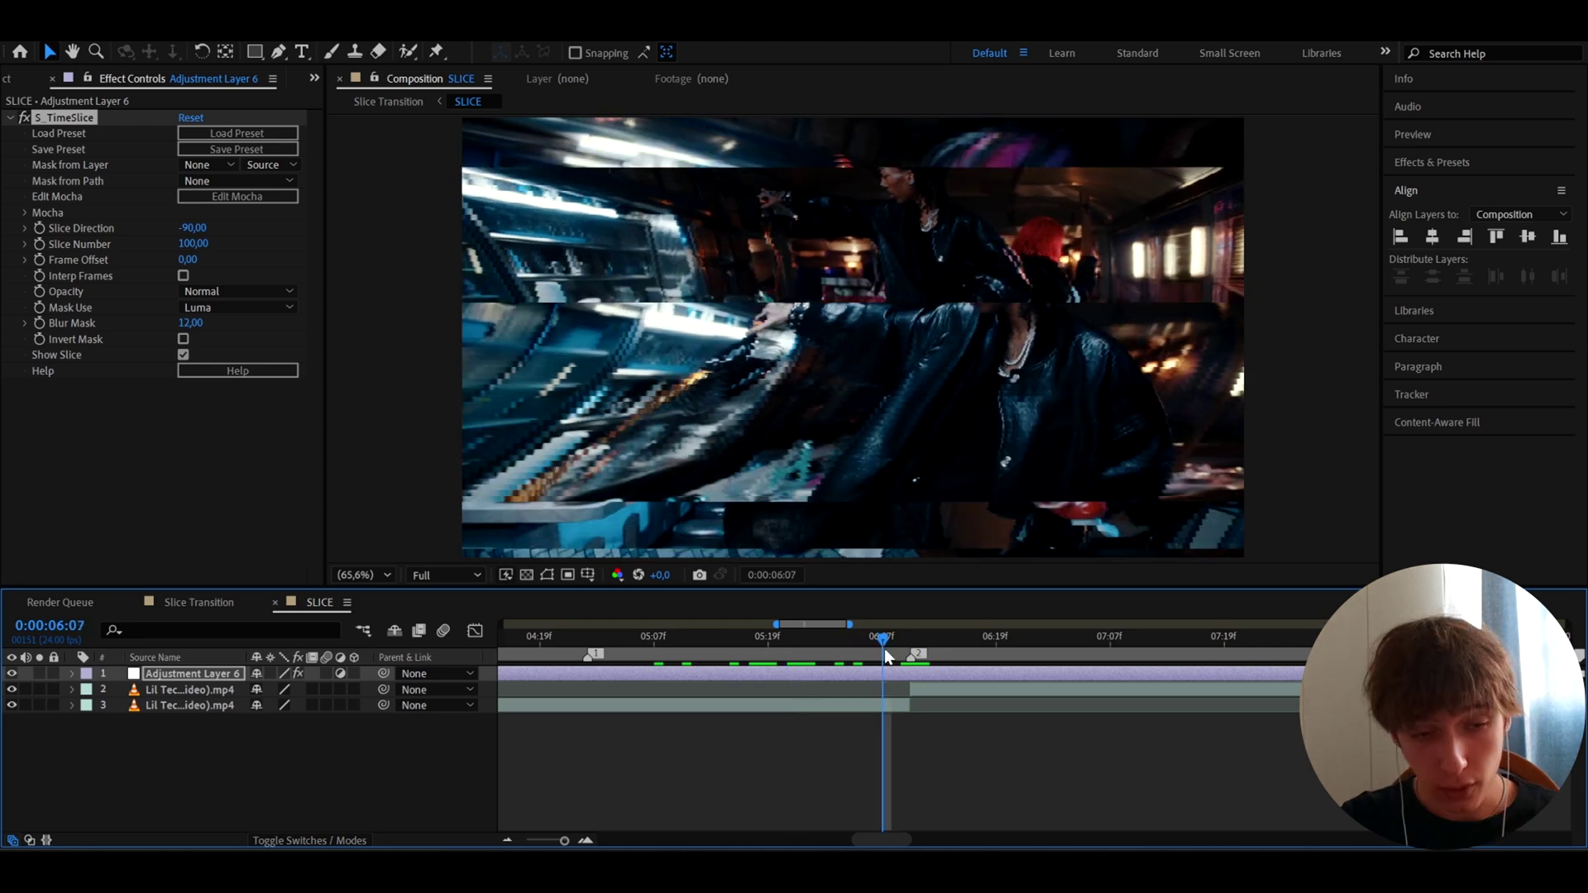
{"action": "left_click", "coordinate": [56, 118]}
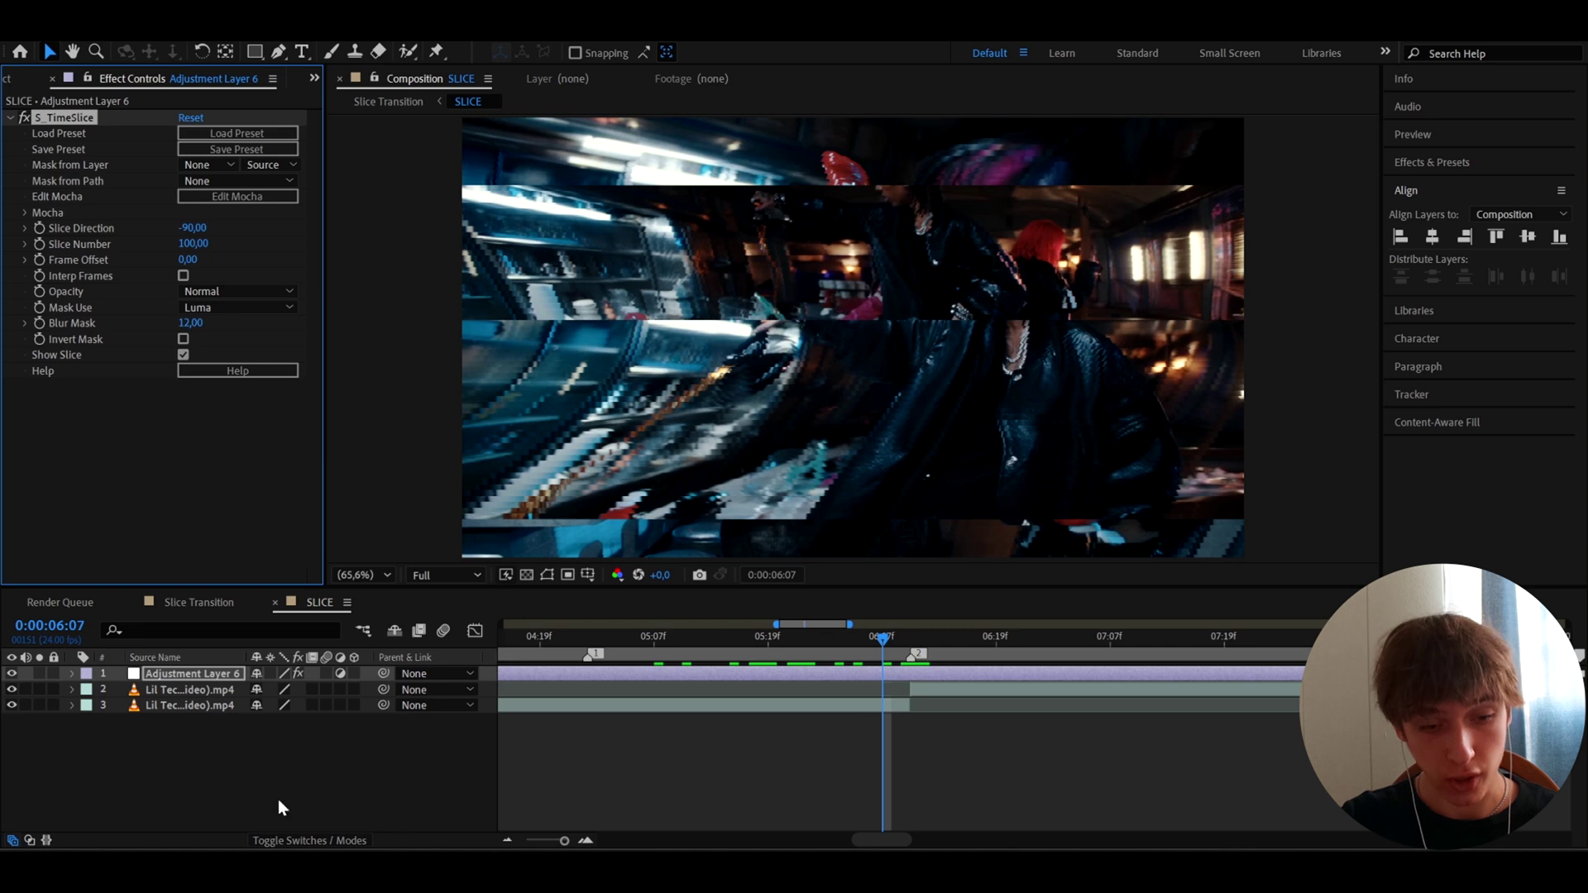
{"action": "left_click", "coordinate": [180, 708]}
- Pre-compose the two video layers into a composition named precomp
{"action": "left_click_drag", "start_coordinate": [162, 734], "coordinate": [217, 690]}
{"action": "right_click", "coordinate": [216, 690]}
{"action": "left_click", "coordinate": [266, 584]}
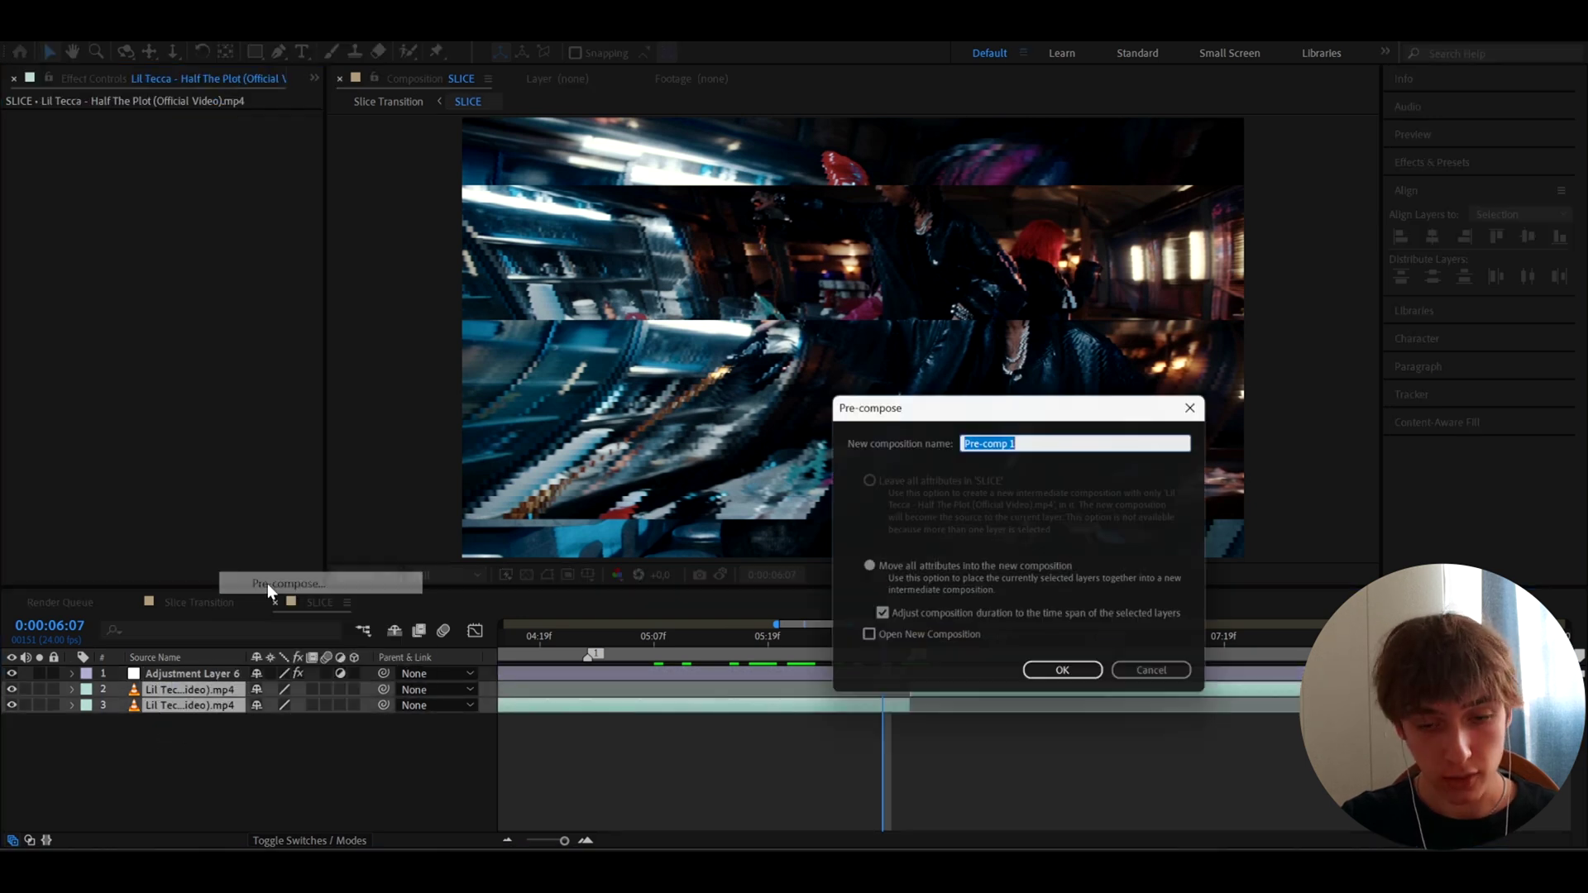
{"action": "type", "text": "pec]]"}
{"action": "type", "text": "eco"}
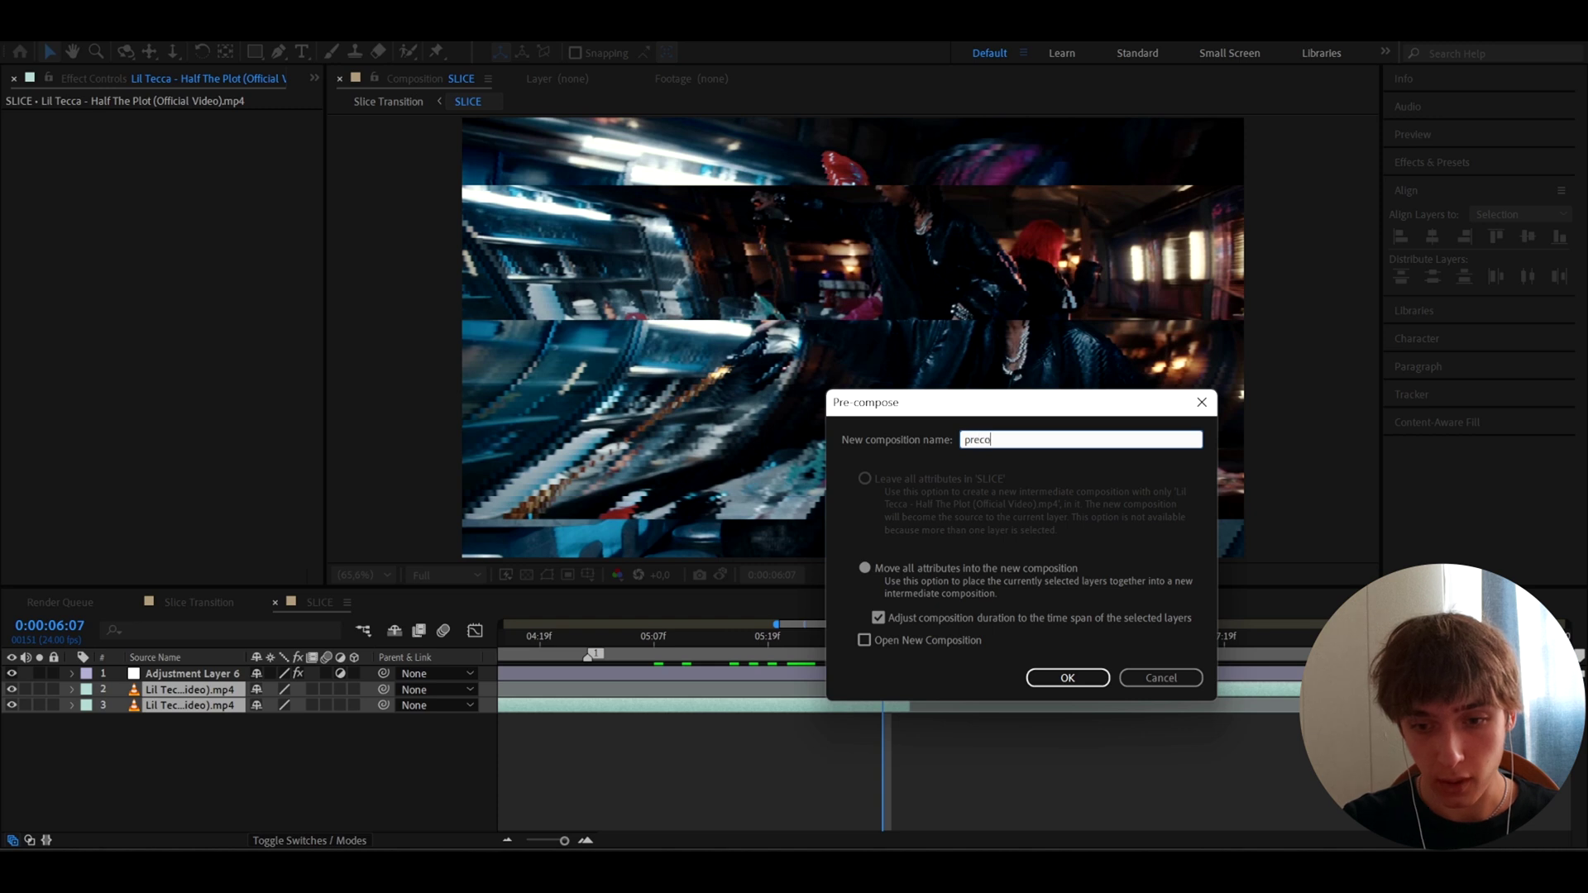
{"action": "left_click", "coordinate": [1027, 678]}
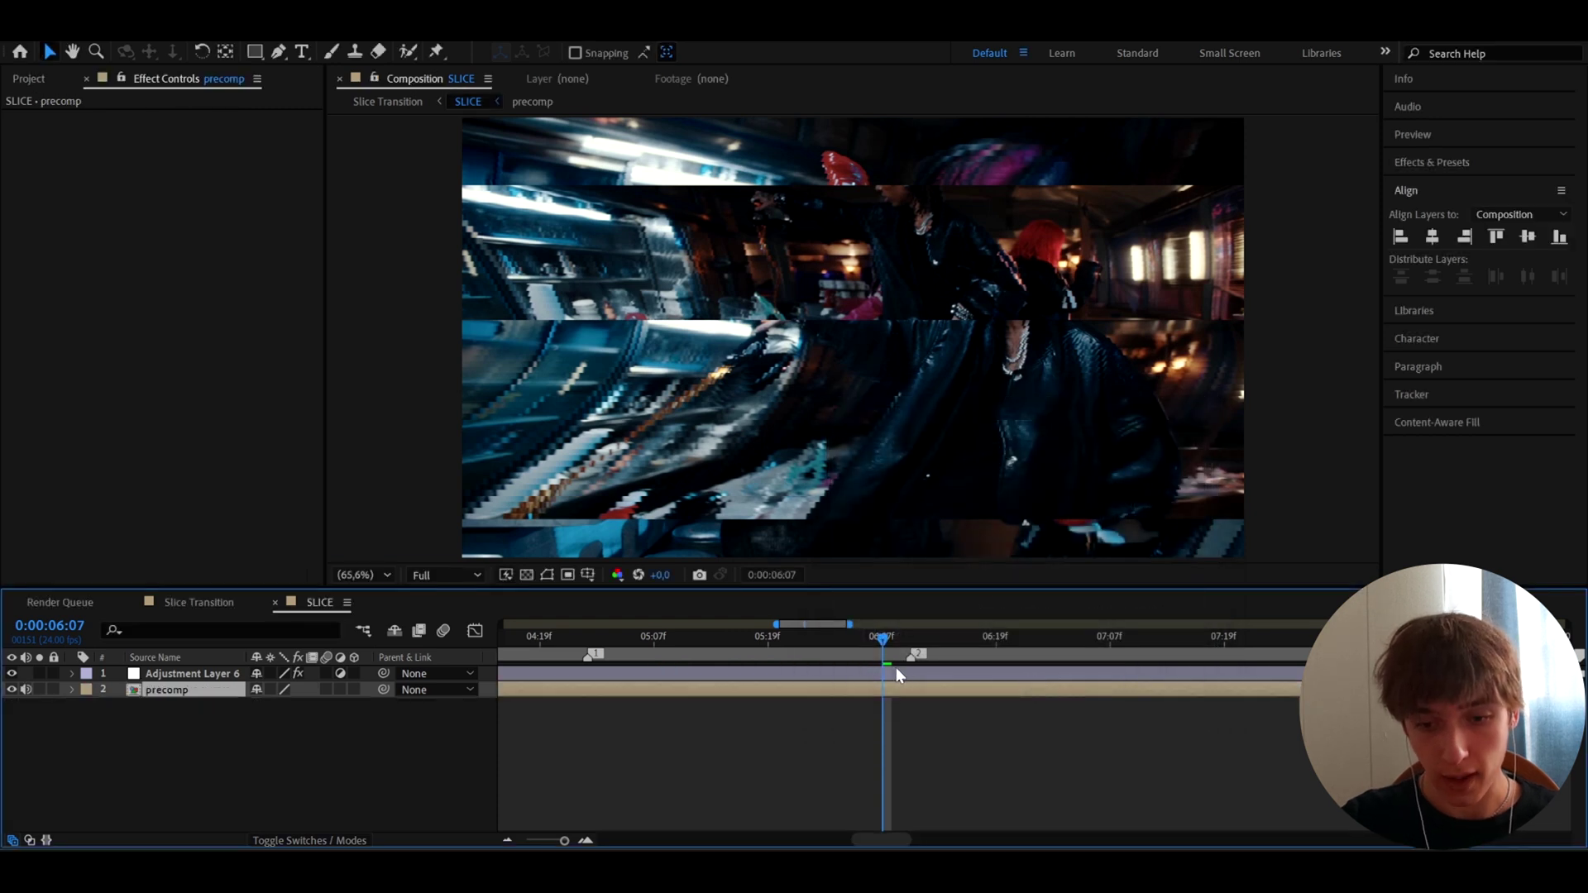
- Paste the adjustment layer's S_TimeSlice effect onto the precomp layer and preview it
{"action": "left_click", "coordinate": [50, 120]}
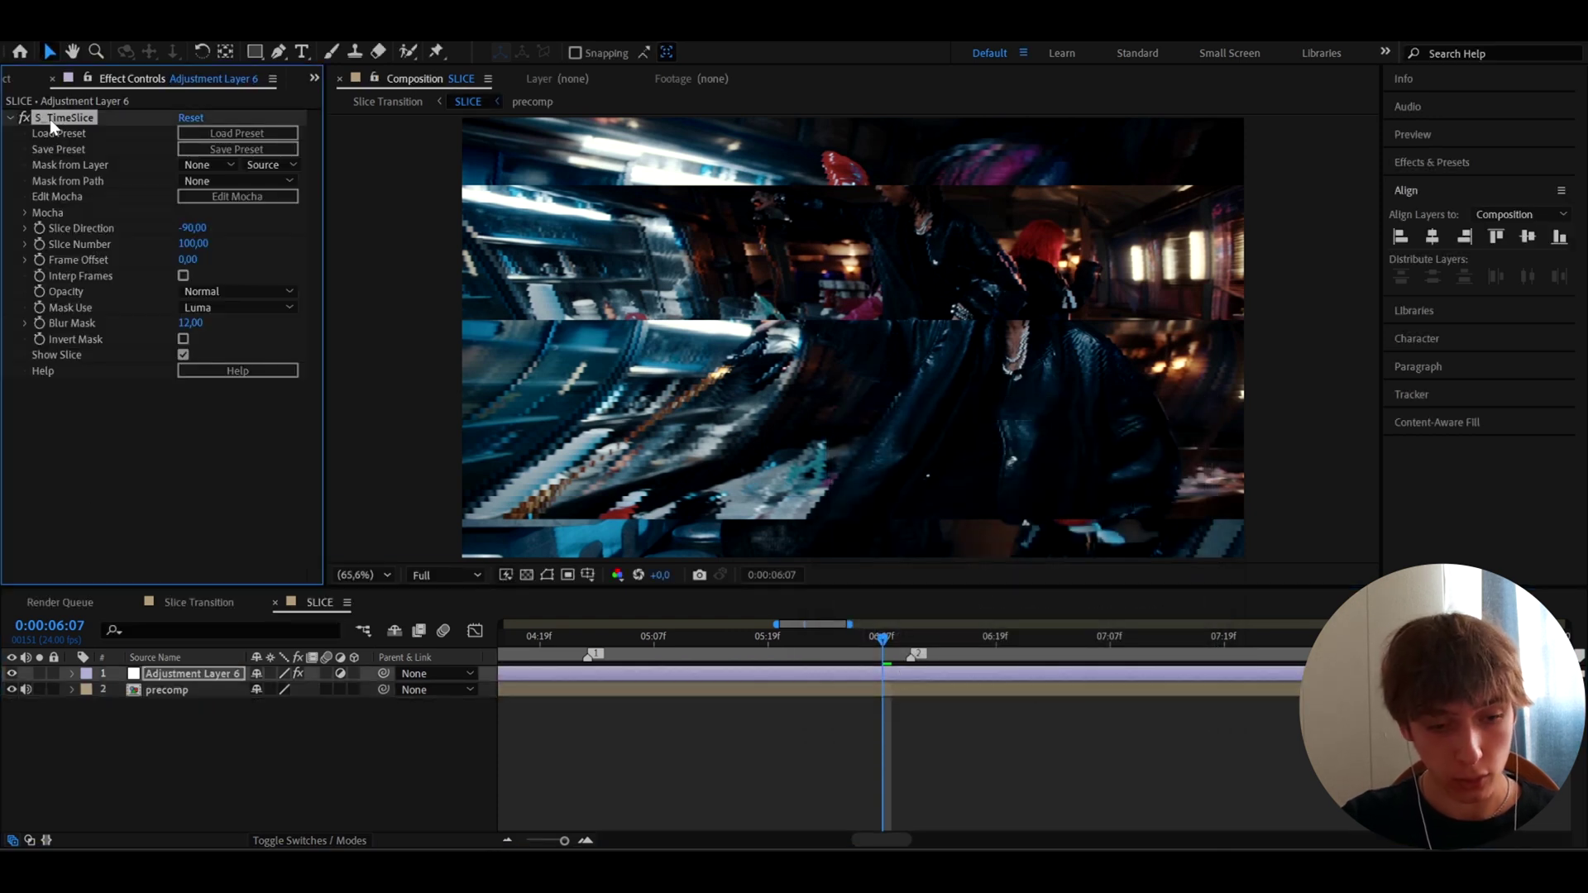
{"action": "left_click", "coordinate": [170, 689]}
{"action": "key", "text": "ctrl+v"}
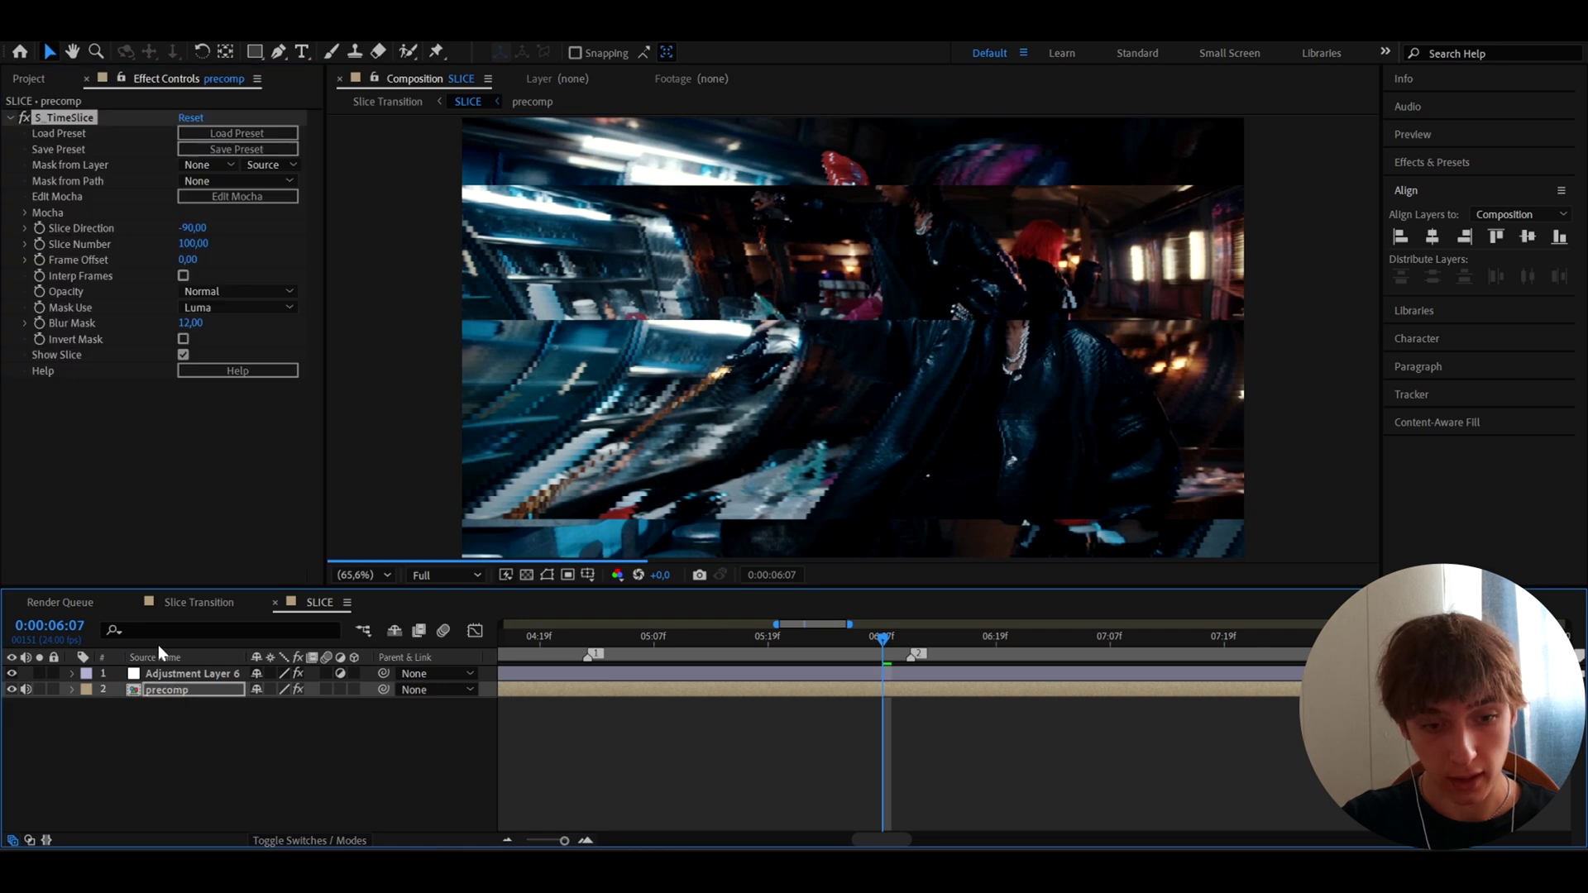
{"action": "key", "text": "space"}
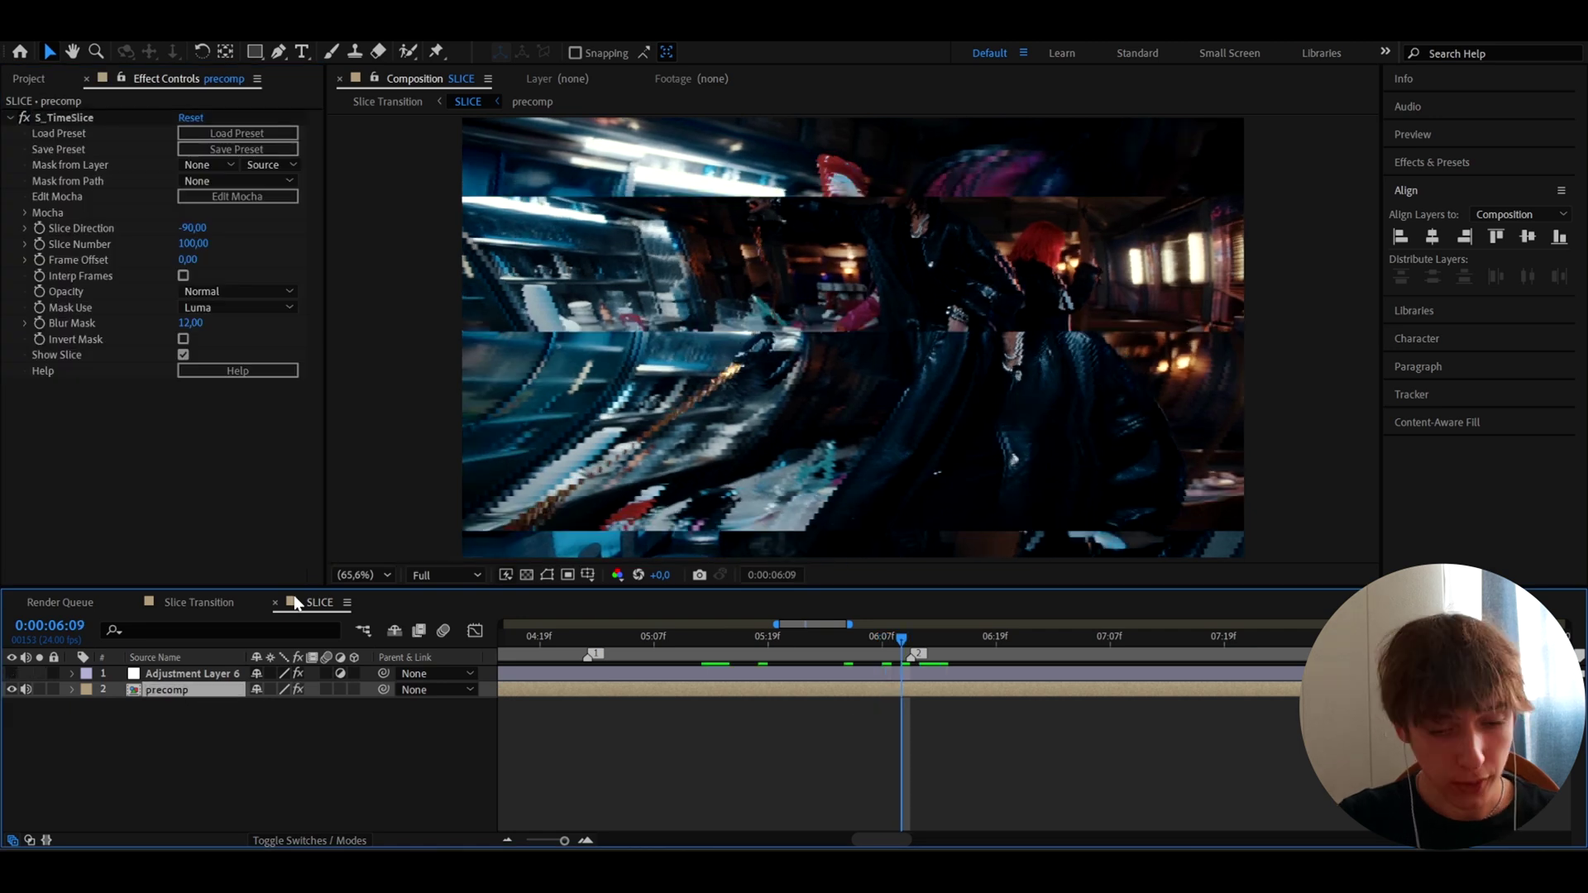
- Switch back to Slice Transition and position the playhead at 0:00:05:00 on the SLICE layer
{"action": "left_click", "coordinate": [225, 607]}
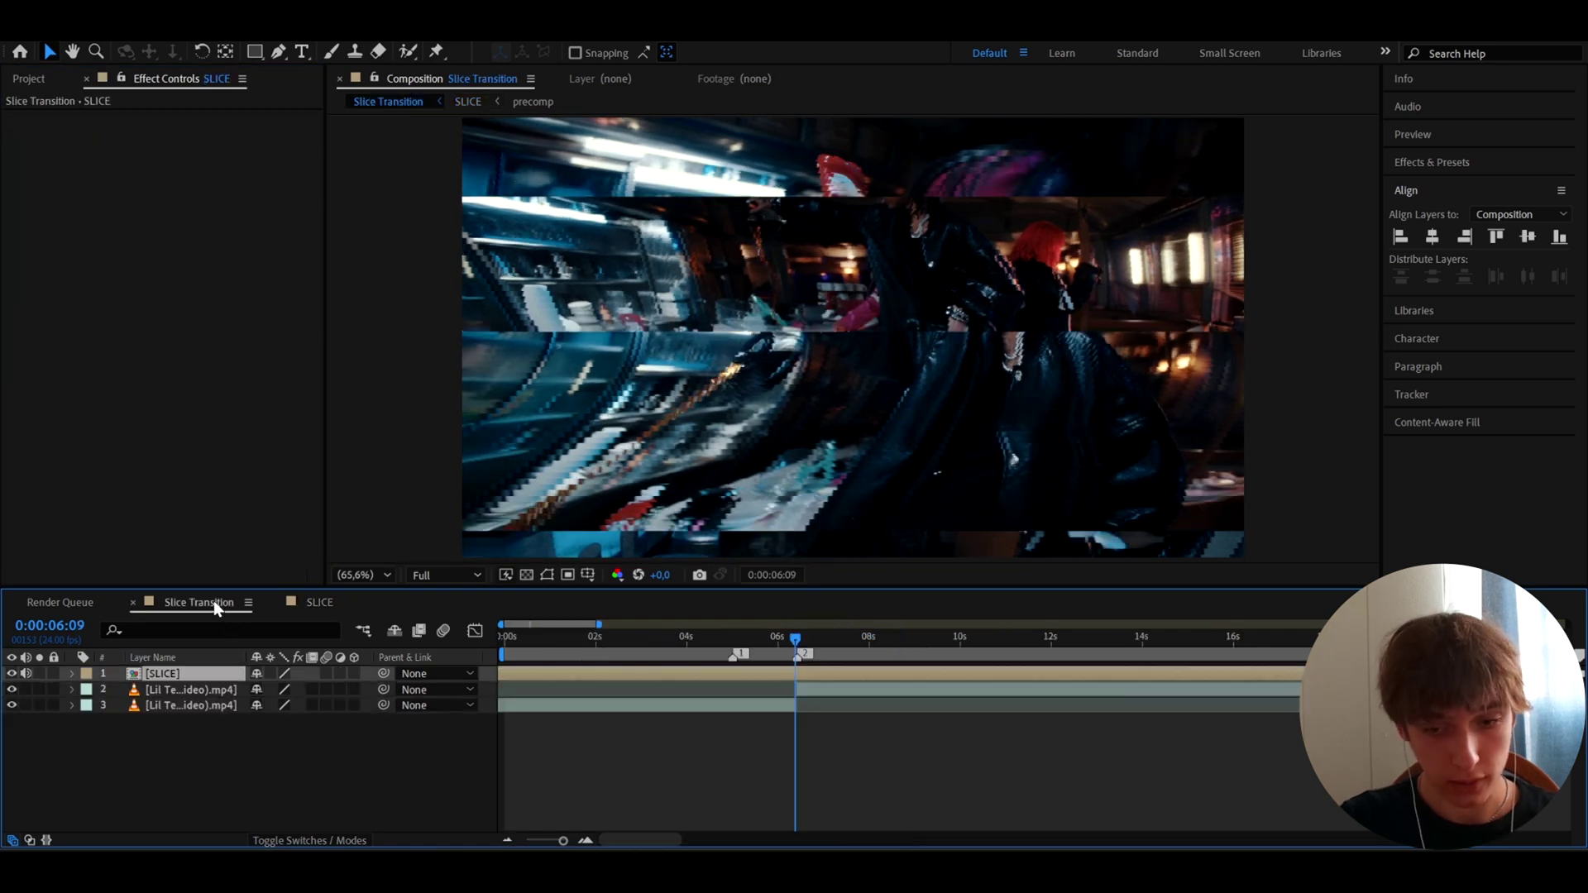
{"action": "left_click_drag", "start_coordinate": [814, 640], "coordinate": [736, 640]}
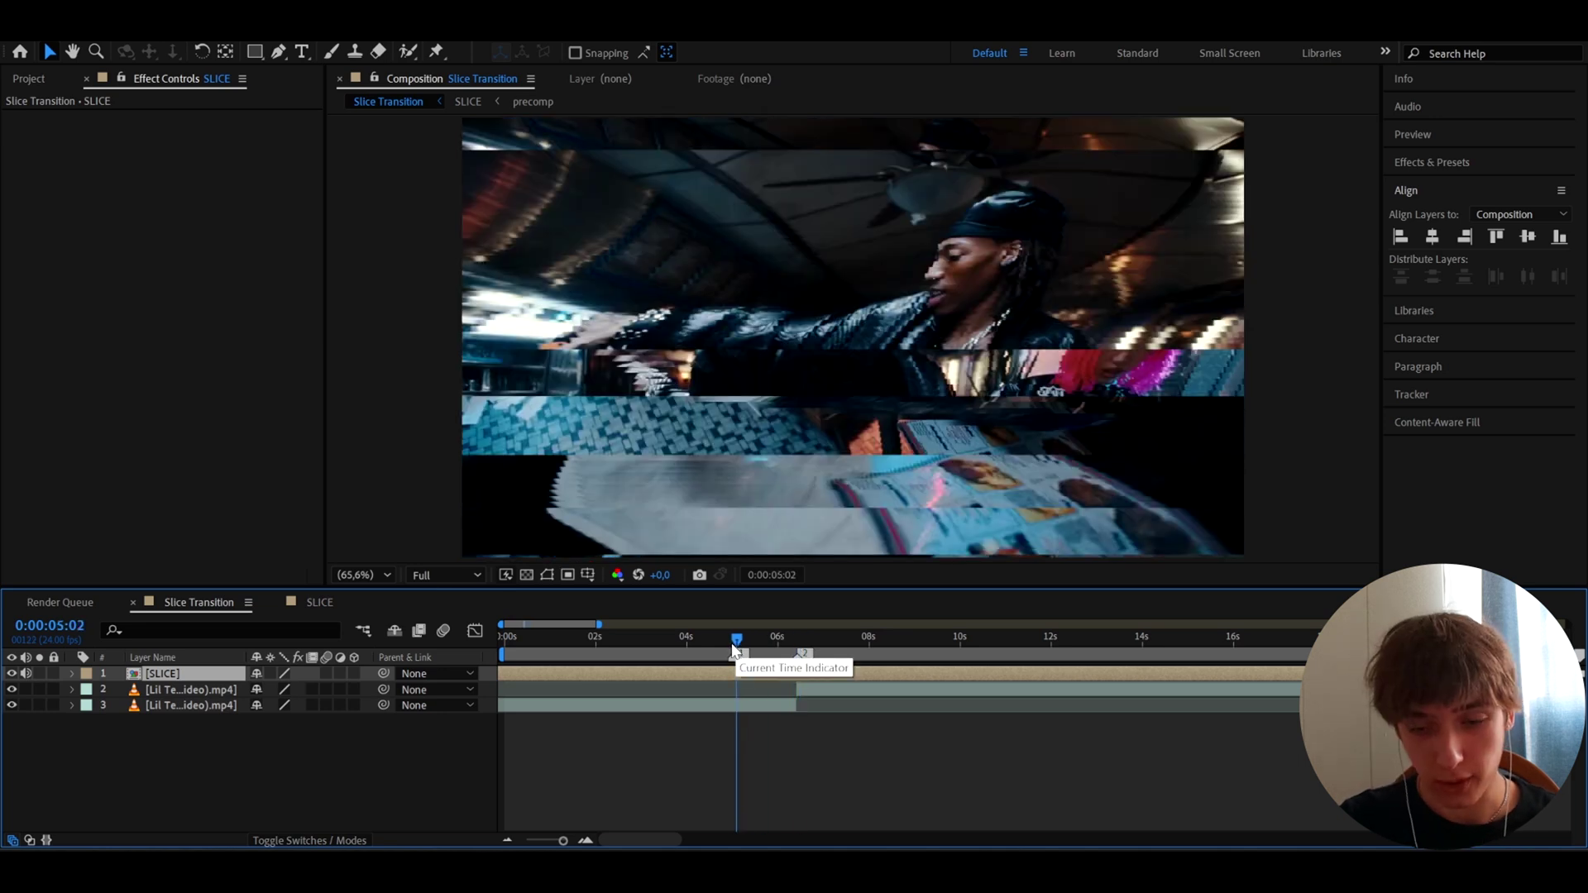
{"action": "scroll", "coordinate": [723, 748], "scroll_direction": "up", "scroll_amount": 3, "text": "alt"}
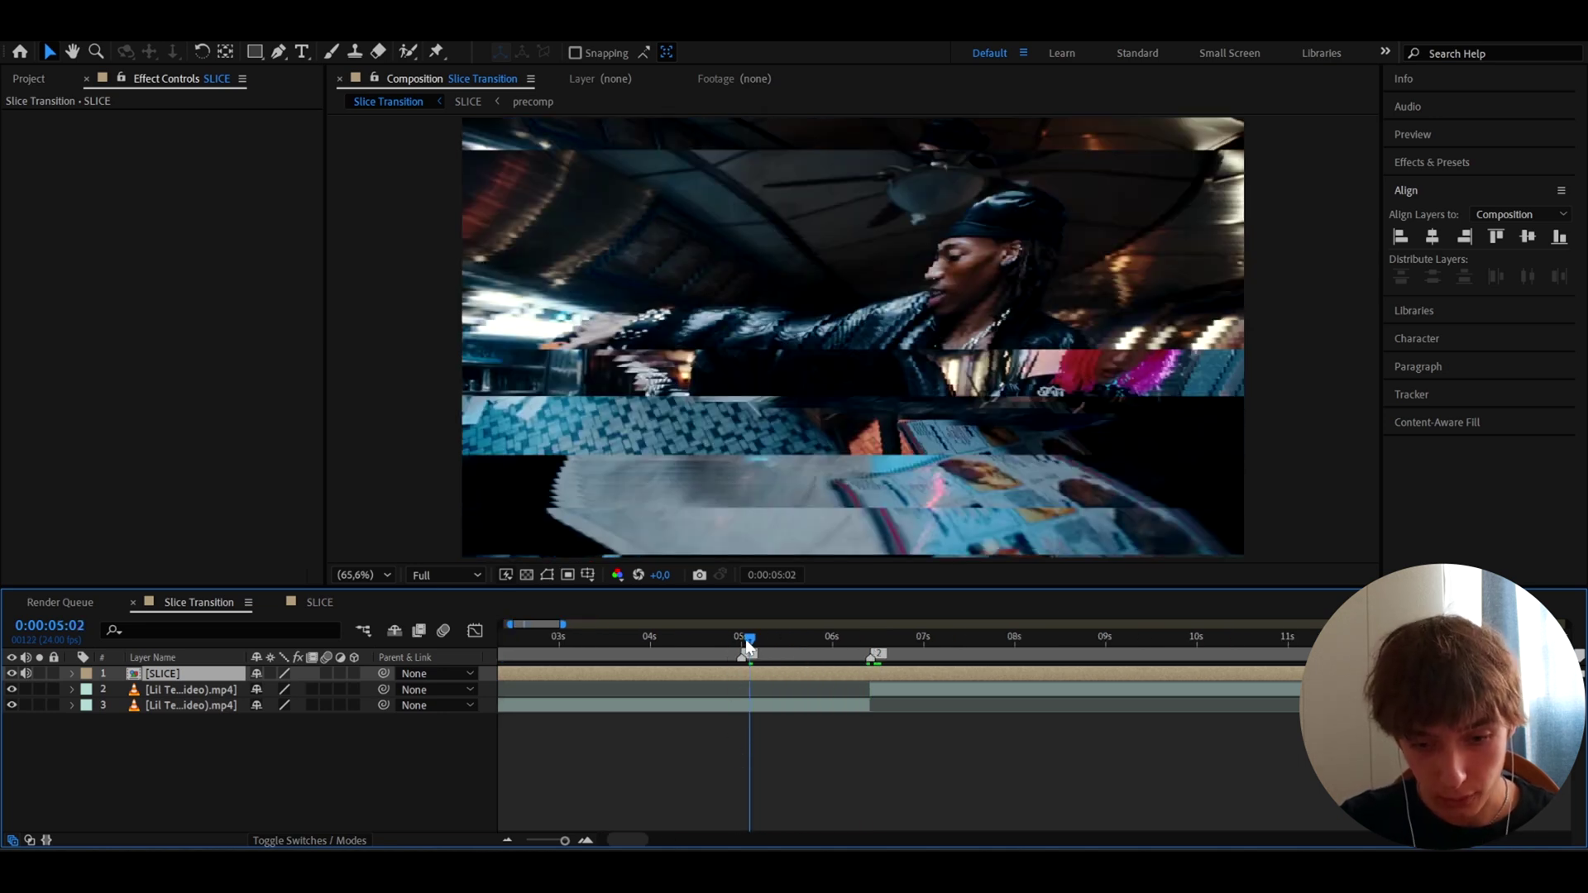
{"action": "left_click_drag", "start_coordinate": [747, 648], "coordinate": [741, 638]}
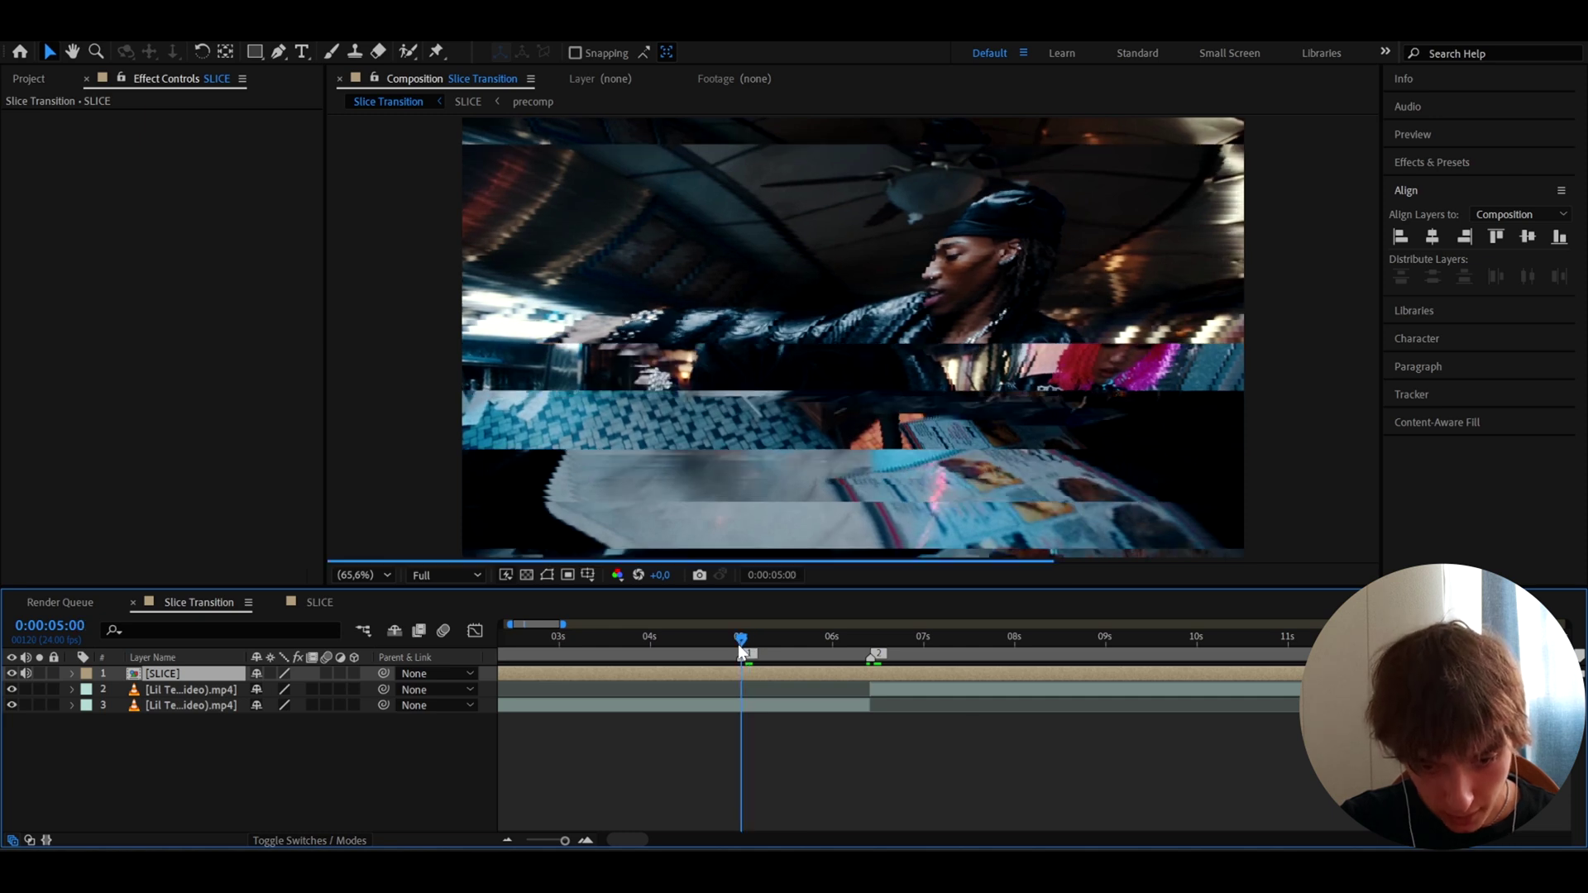
{"action": "left_click", "coordinate": [697, 687]}
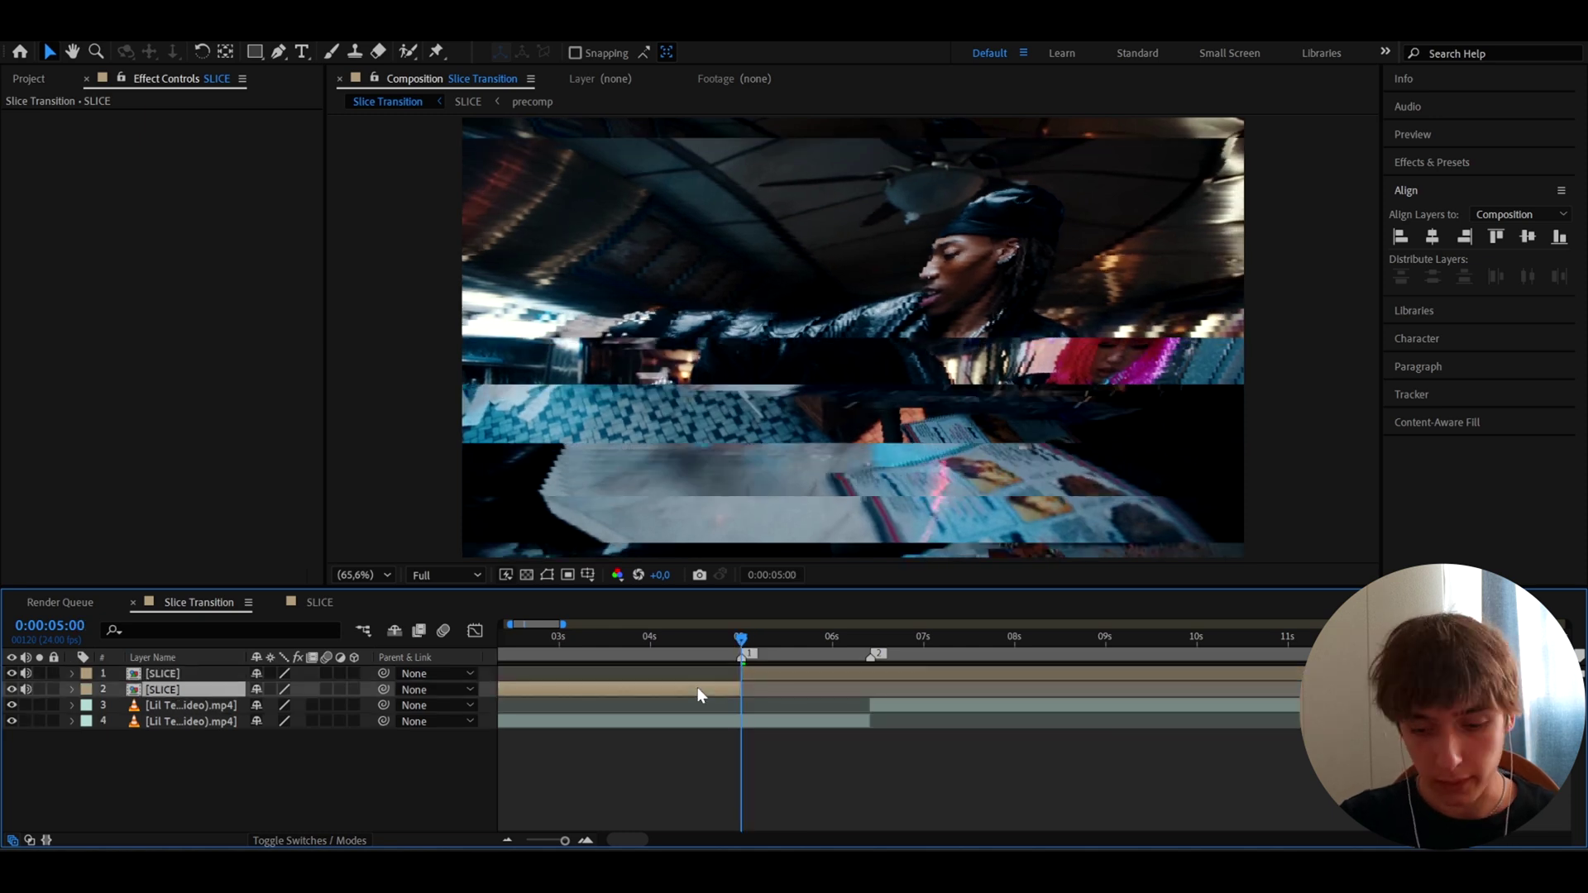
{"action": "left_click", "coordinate": [760, 639]}
- Duplicate the SLICE layer and hide and mute the top copy as a spare
{"action": "left_click_drag", "start_coordinate": [759, 639], "coordinate": [855, 640]}
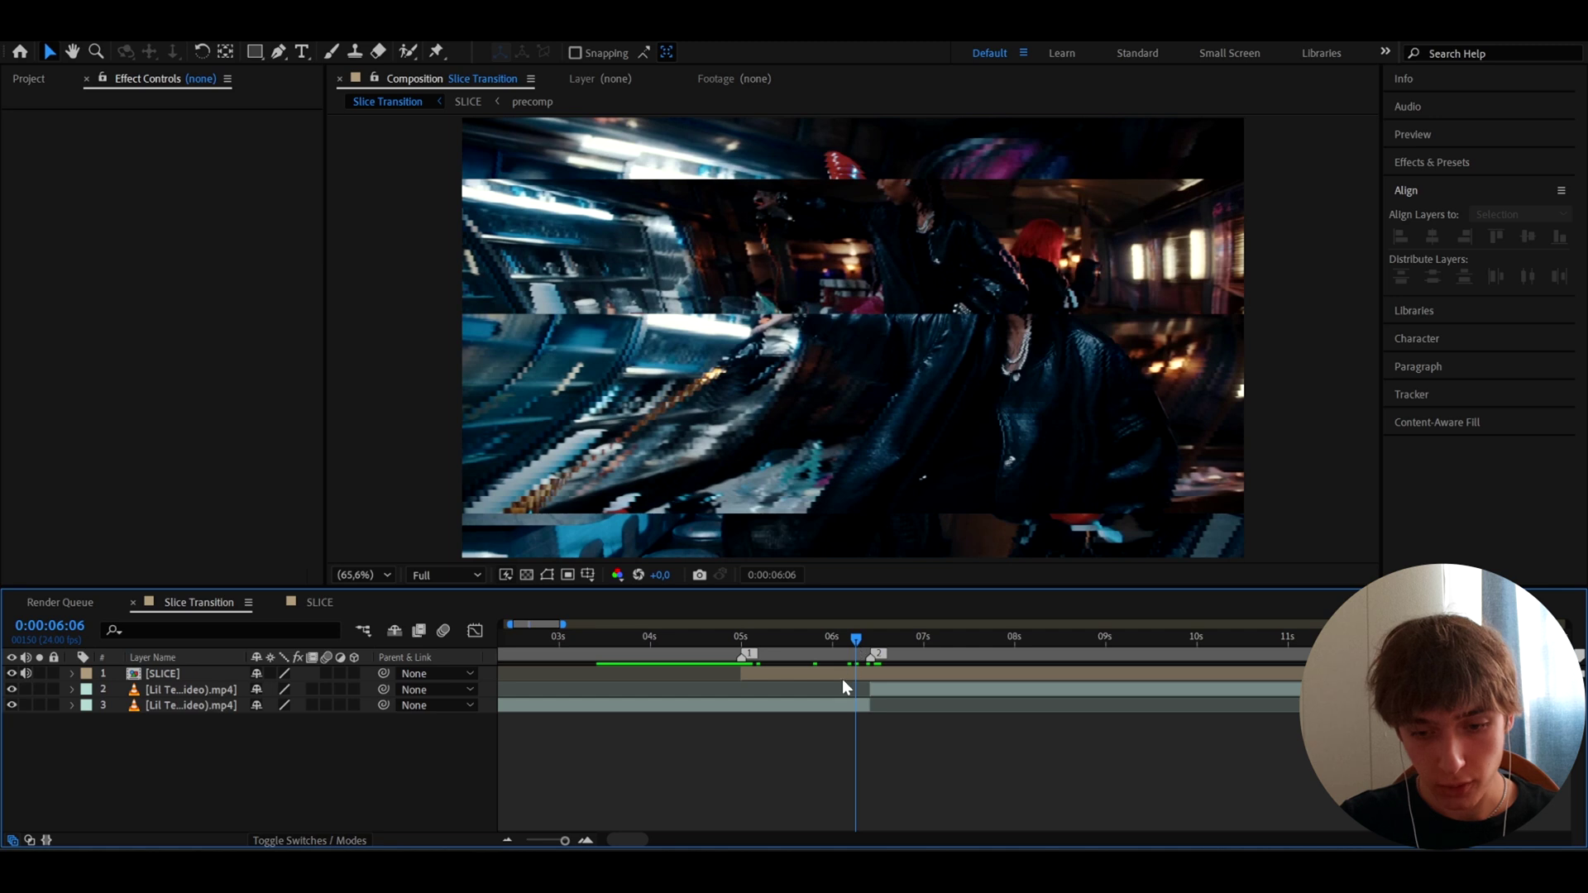
{"action": "left_click", "coordinate": [846, 675]}
{"action": "key", "text": "ctrl+d"}
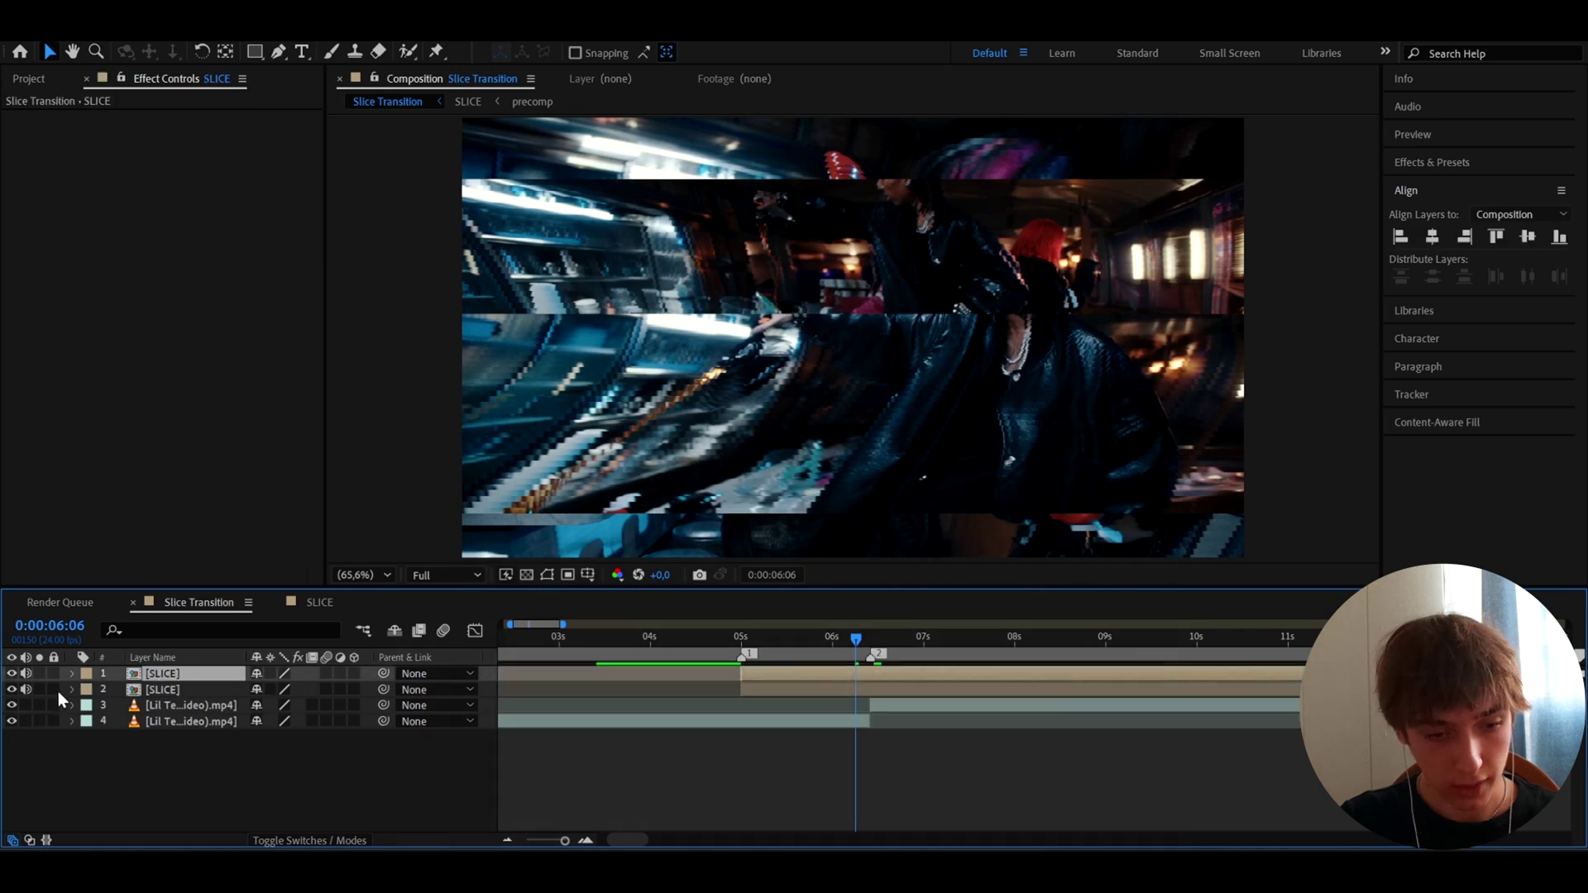
{"action": "left_click", "coordinate": [26, 674]}
{"action": "left_click", "coordinate": [12, 673]}
- Split the second SLICE layer at 6:03, slide the new piece later, and trim its end
{"action": "mouse_move", "coordinate": [855, 638]}
{"action": "left_mouse_down"}
{"action": "mouse_move", "coordinate": [1020, 652]}
{"action": "mouse_move", "coordinate": [760, 666]}
{"action": "mouse_move", "coordinate": [844, 649]}
{"action": "left_mouse_up"}
{"action": "left_click", "coordinate": [836, 690]}
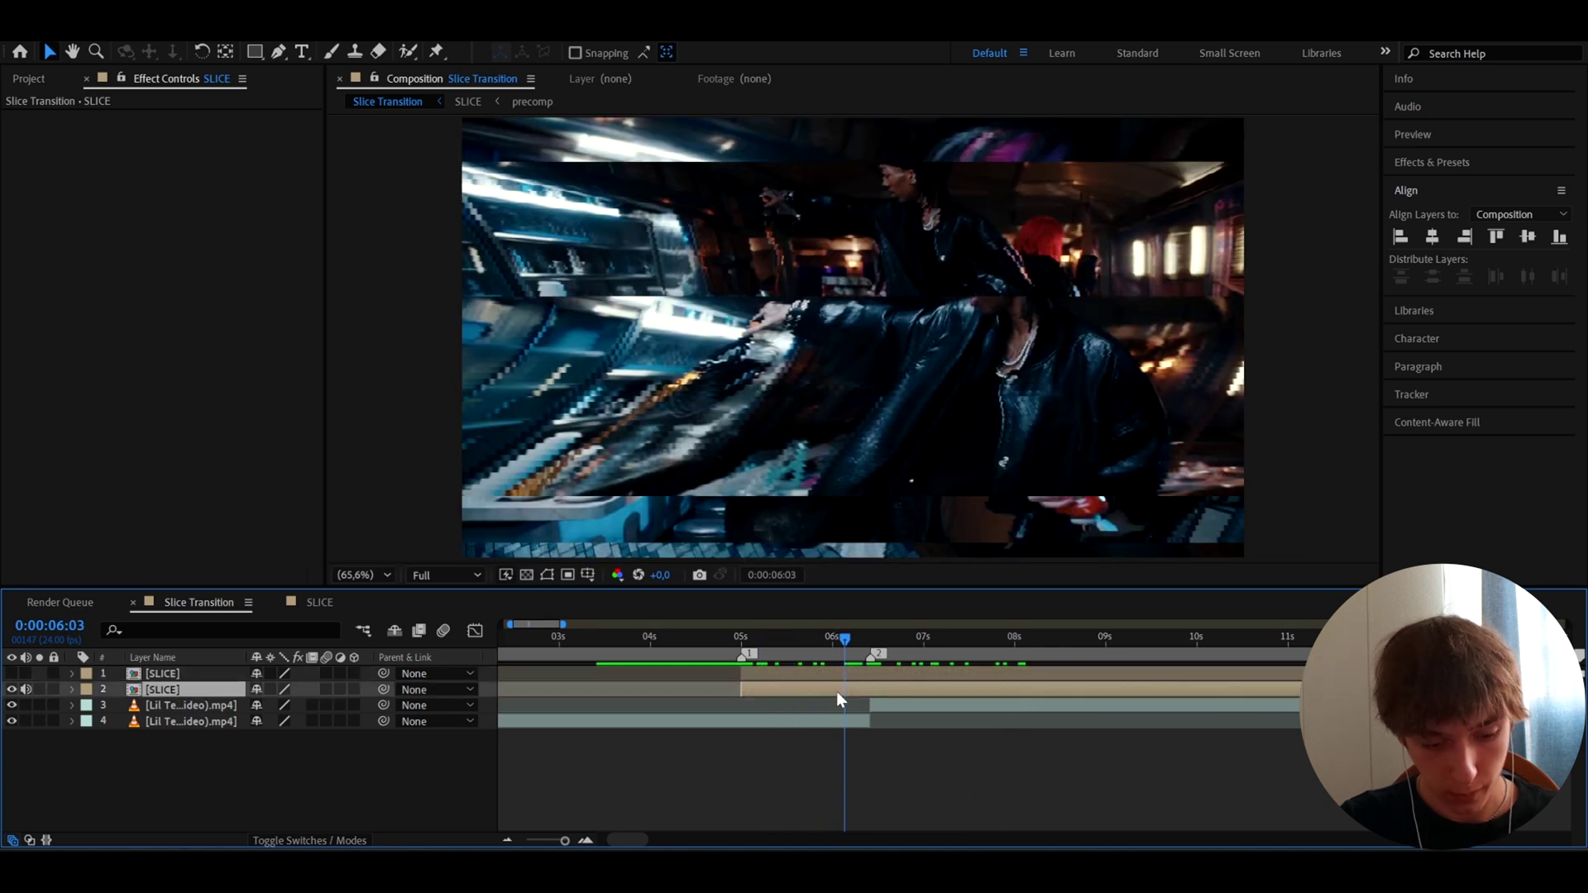
{"action": "key", "text": "ctrl+shift+d"}
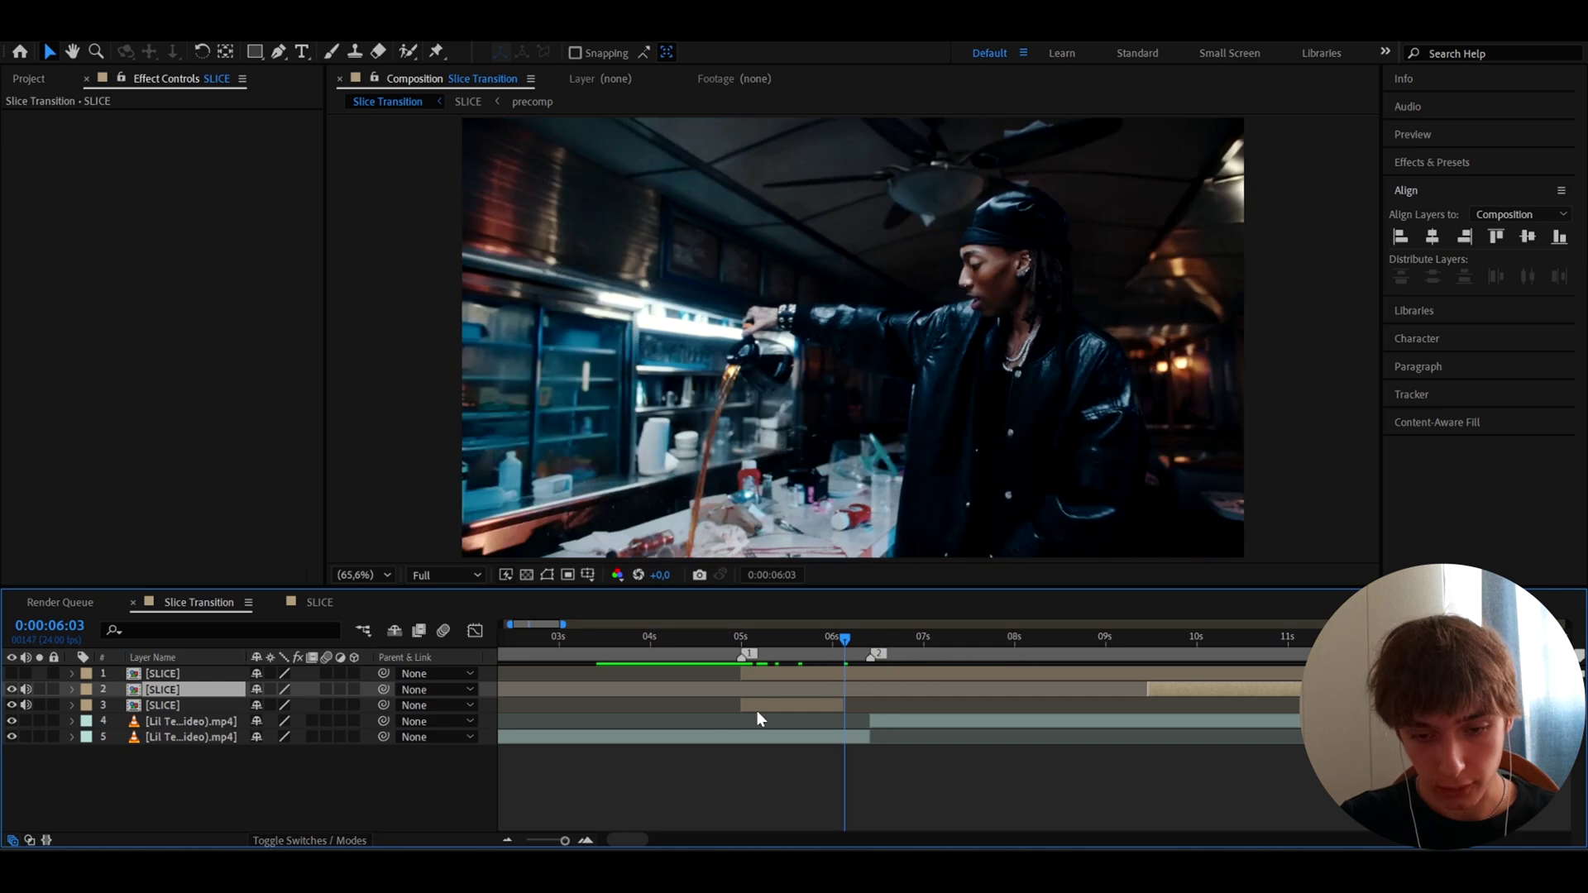
{"action": "left_click_drag", "start_coordinate": [757, 712], "coordinate": [850, 712]}
{"action": "scroll", "coordinate": [824, 753], "scroll_direction": "up", "scroll_amount": 2}
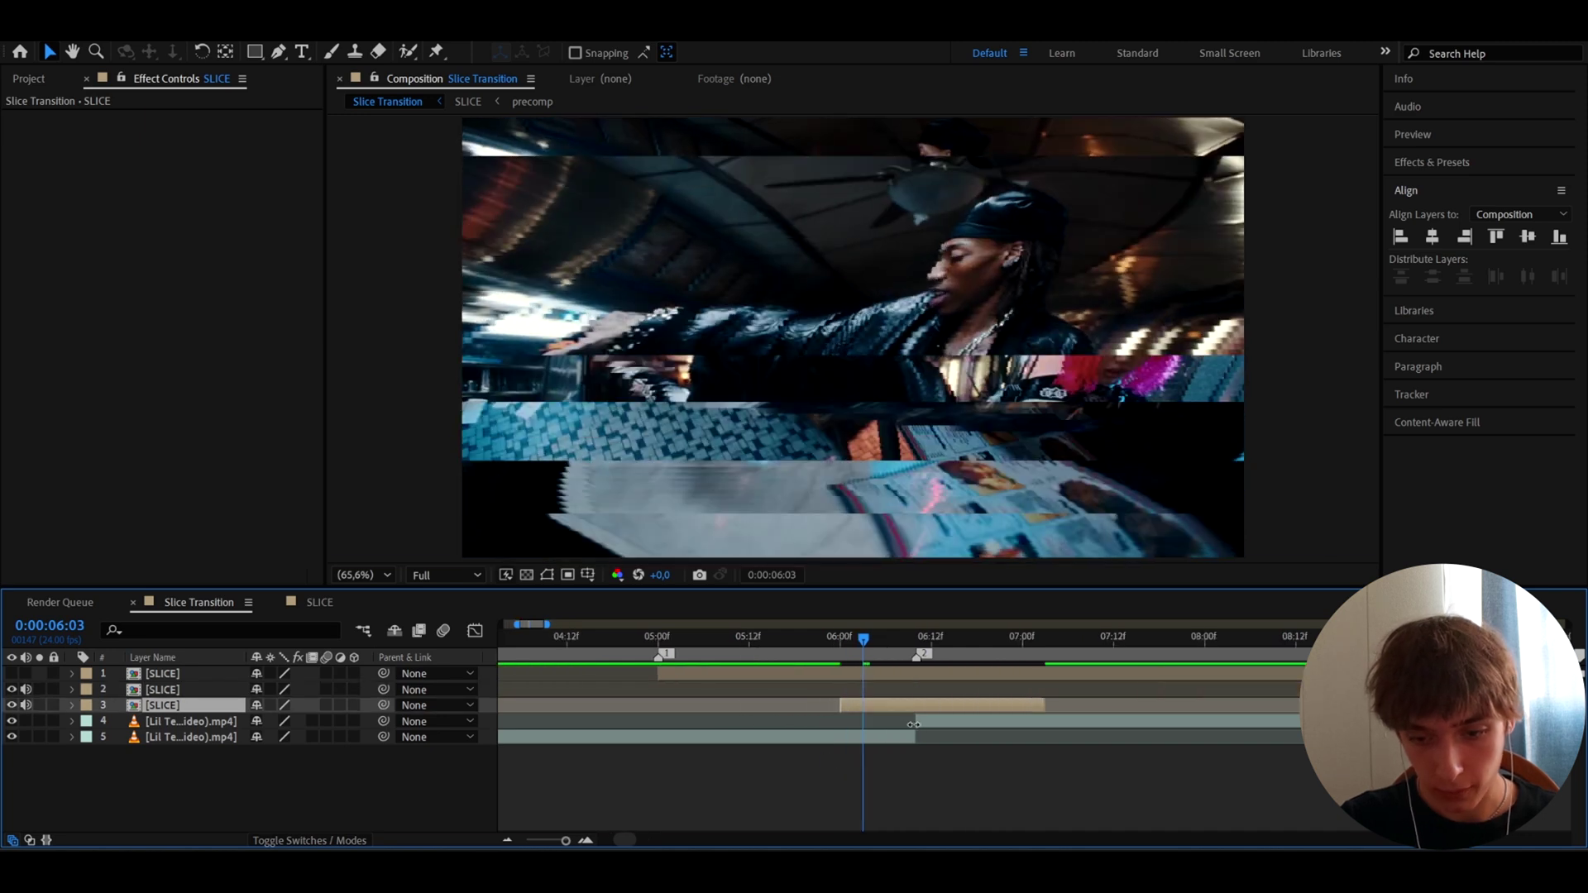
{"action": "left_click_drag", "start_coordinate": [1044, 706], "coordinate": [913, 728]}
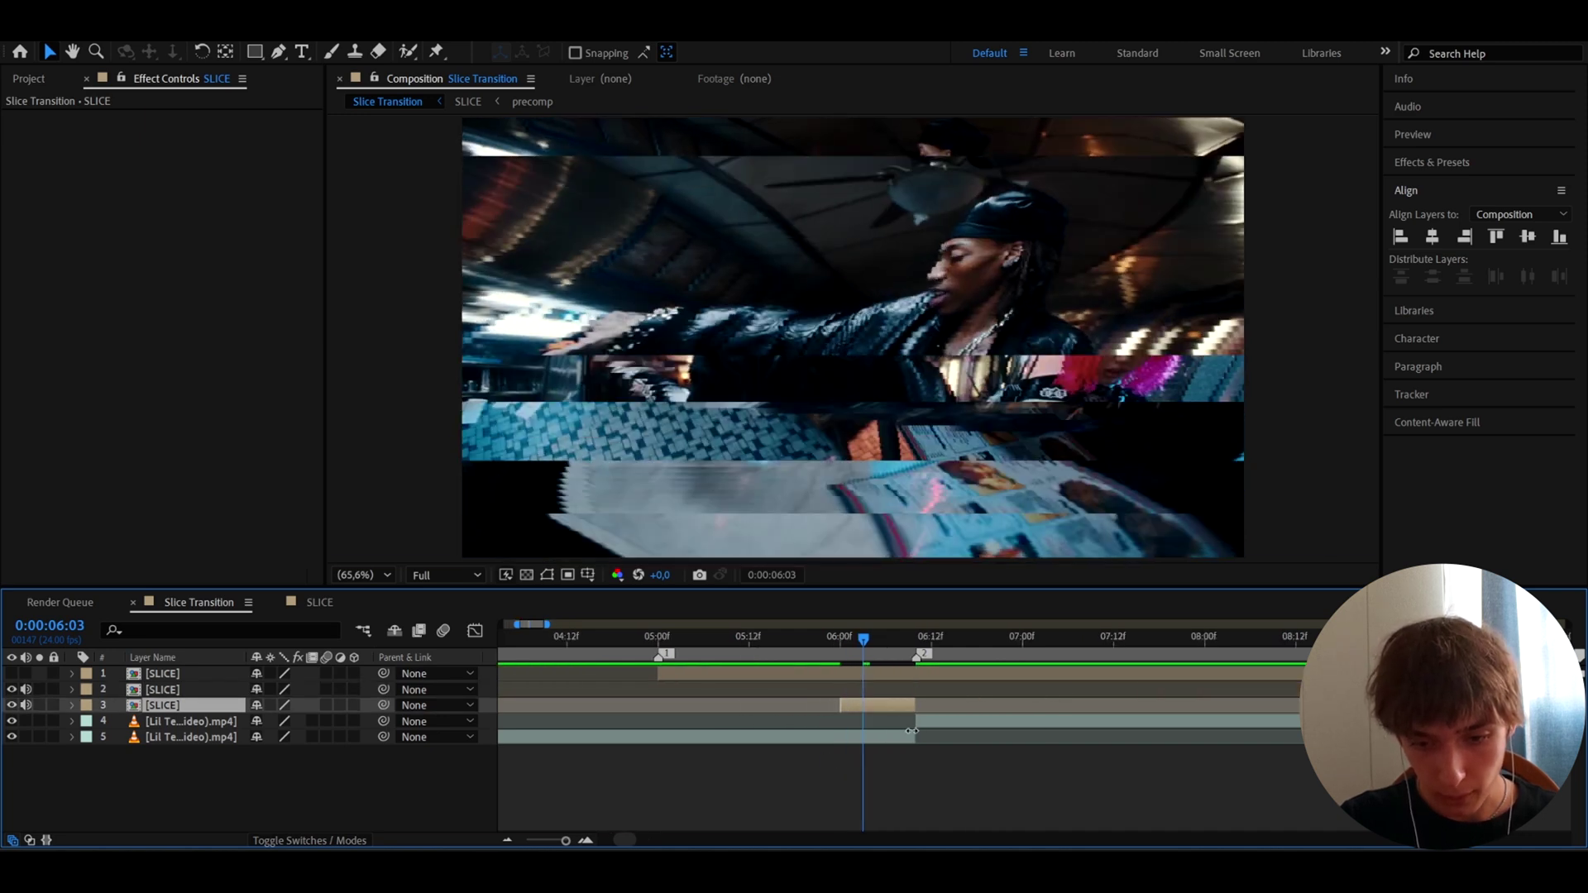
{"action": "scroll", "coordinate": [879, 759], "scroll_direction": "up", "scroll_amount": 2}
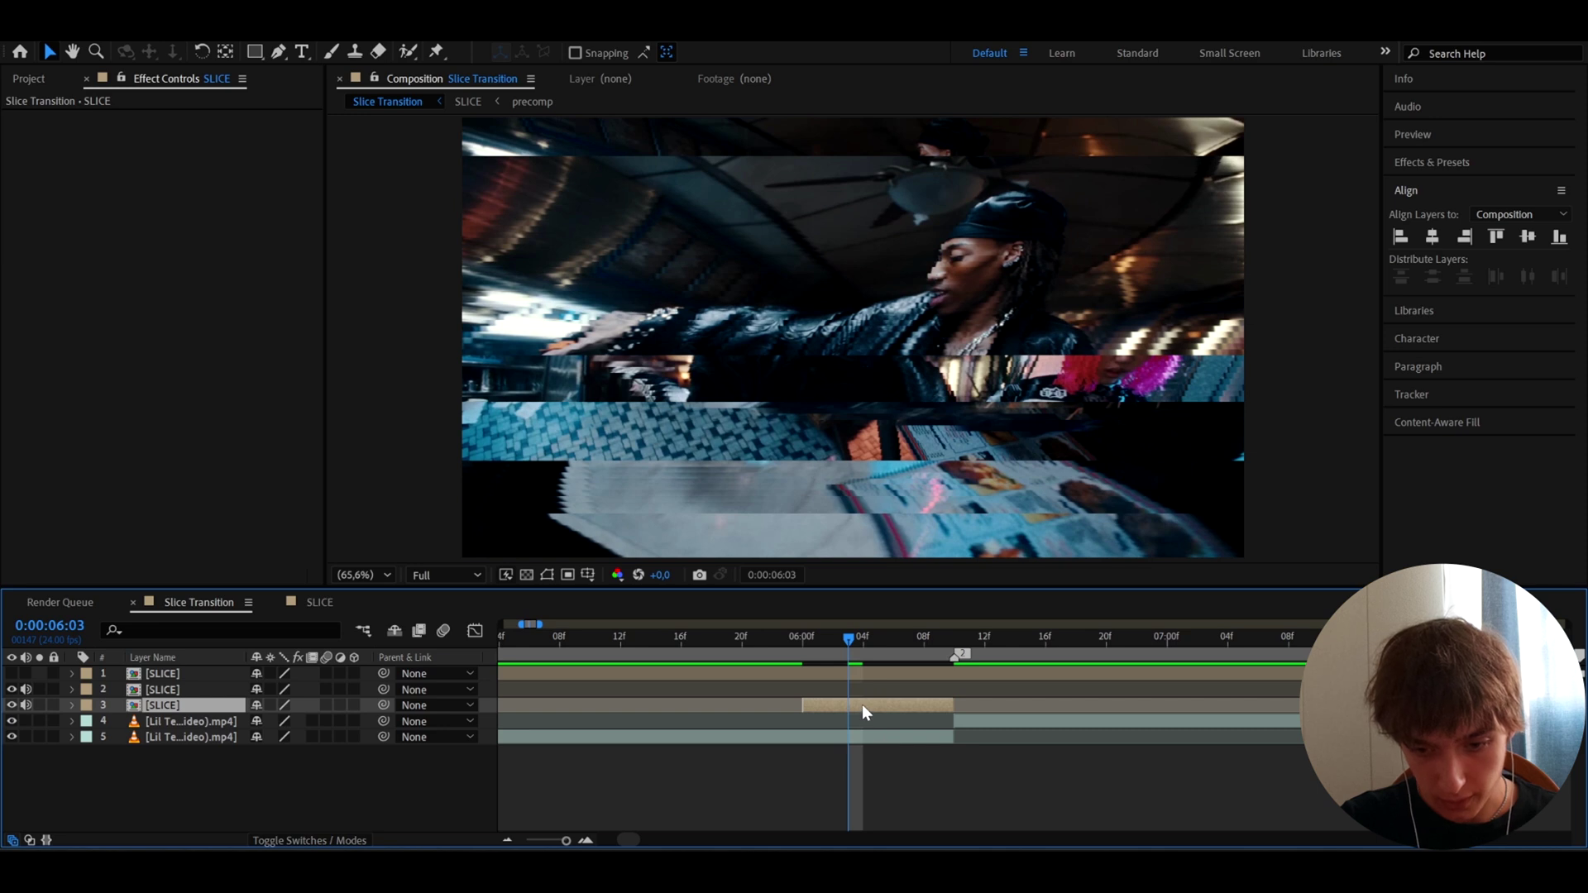
{"action": "left_click_drag", "start_coordinate": [950, 707], "coordinate": [993, 700]}
- Preview the transition from 0:00:05:17 through 6:08 and on to 8 seconds
{"action": "left_click", "coordinate": [703, 651]}
{"action": "key", "text": "space"}
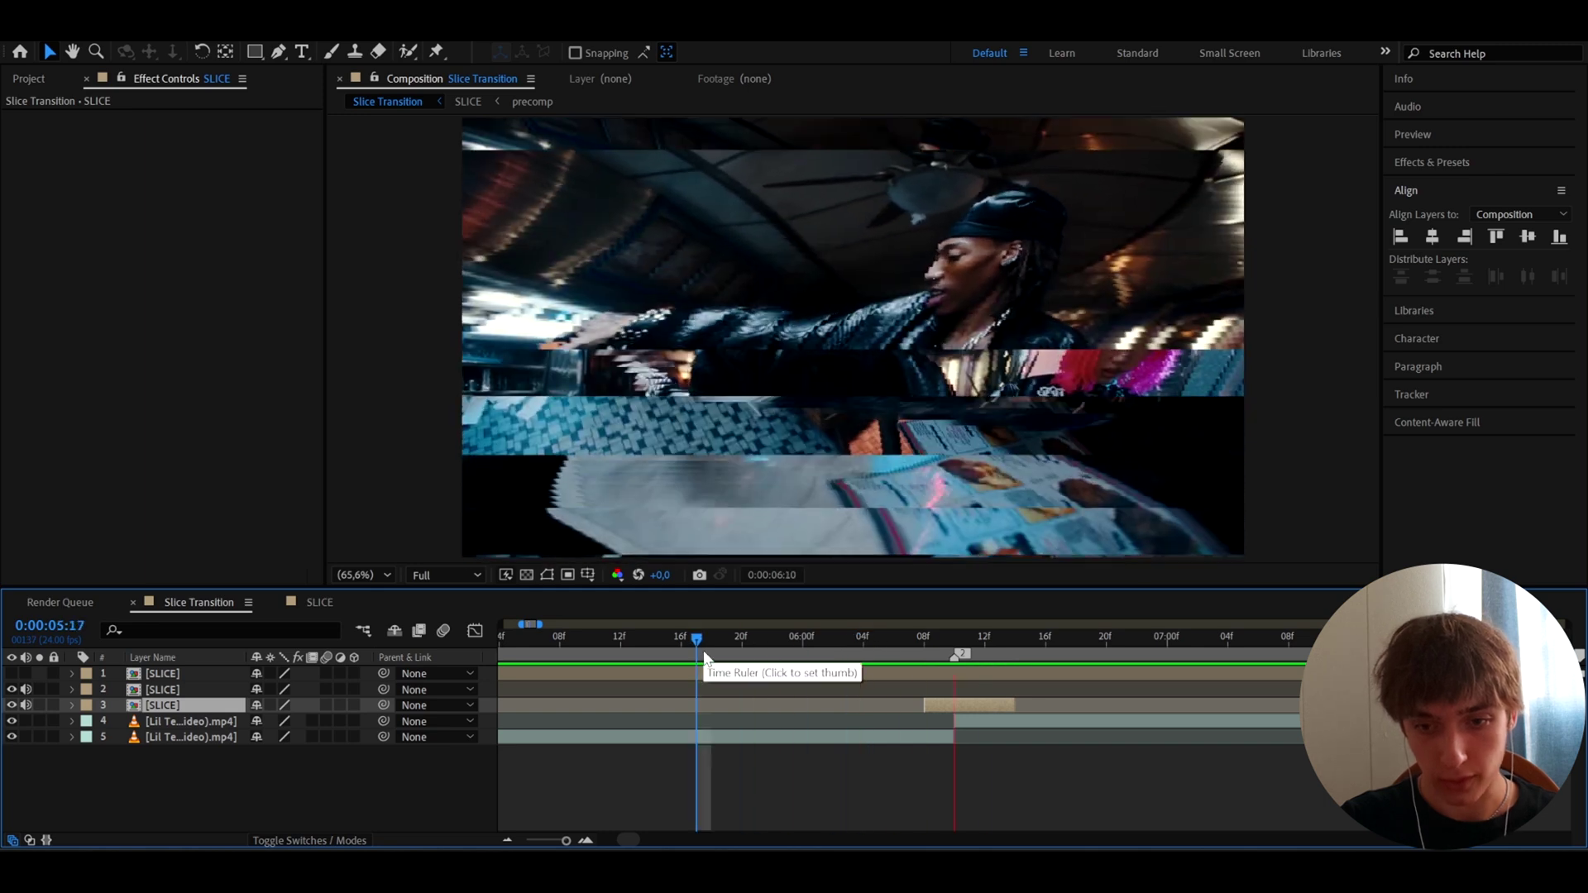
{"action": "left_click", "coordinate": [927, 638]}
{"action": "left_click_drag", "start_coordinate": [929, 638], "coordinate": [938, 637]}
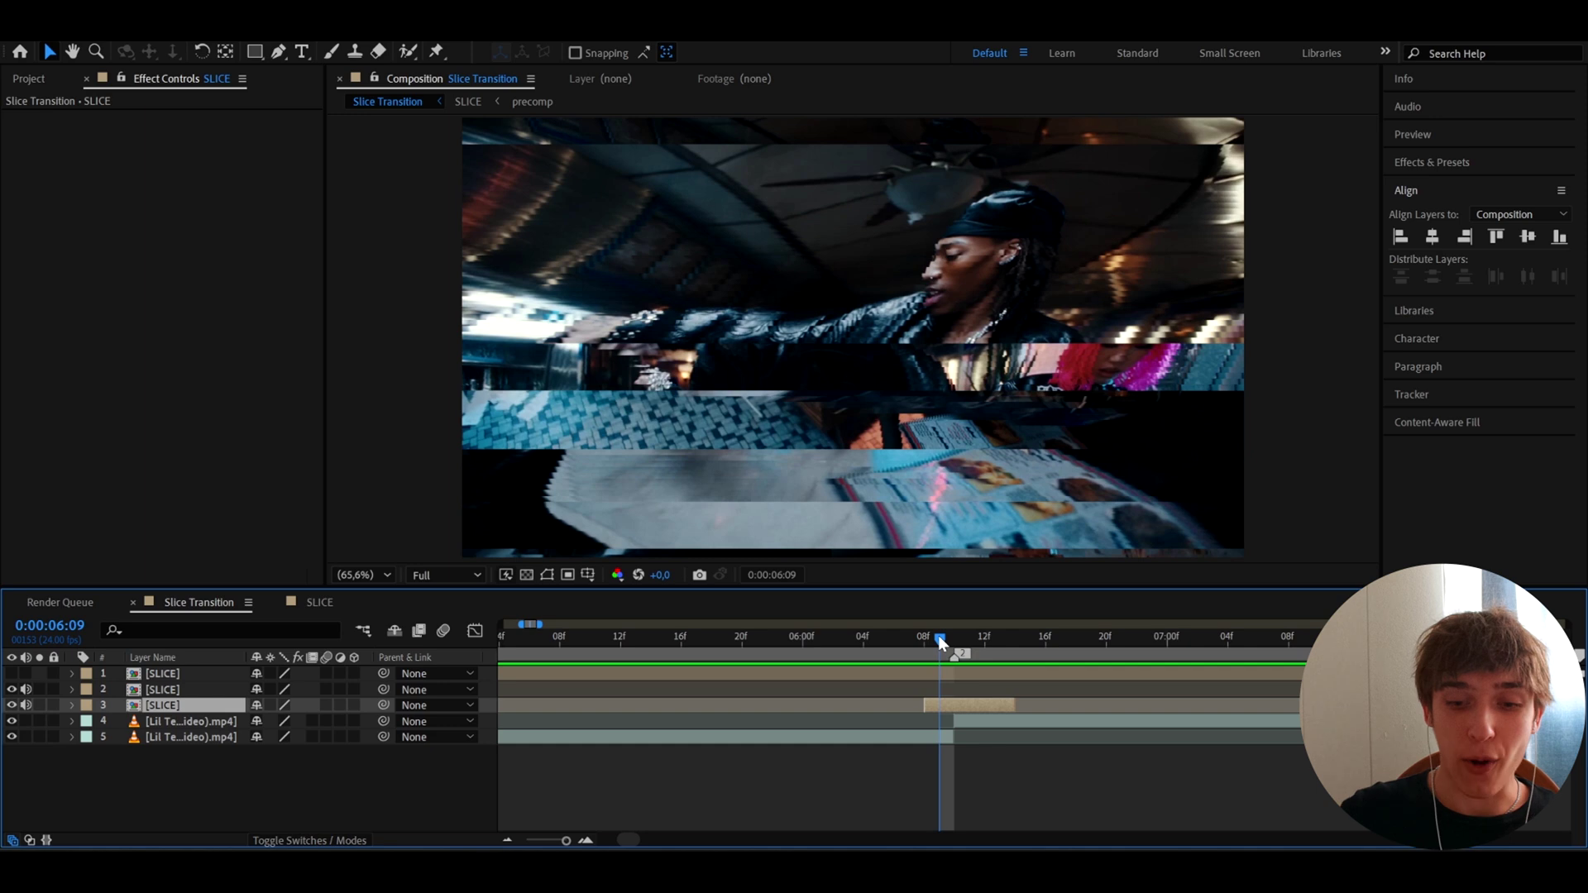
{"action": "left_click_drag", "start_coordinate": [939, 635], "coordinate": [1185, 704]}
{"action": "key", "text": "minus"}
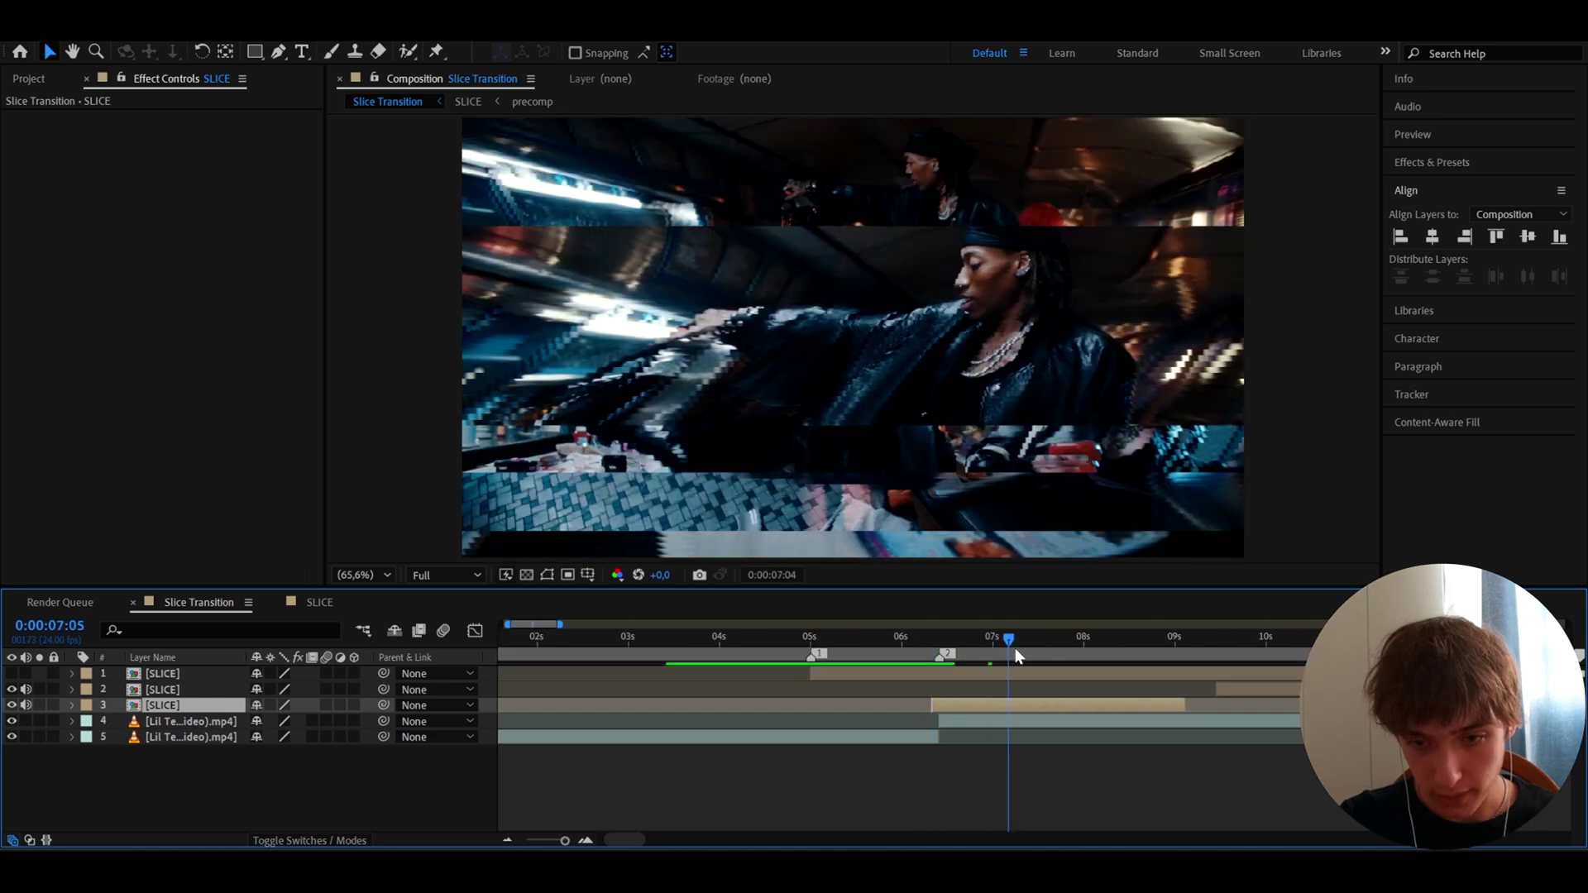
{"action": "left_click_drag", "start_coordinate": [1015, 648], "coordinate": [926, 692]}
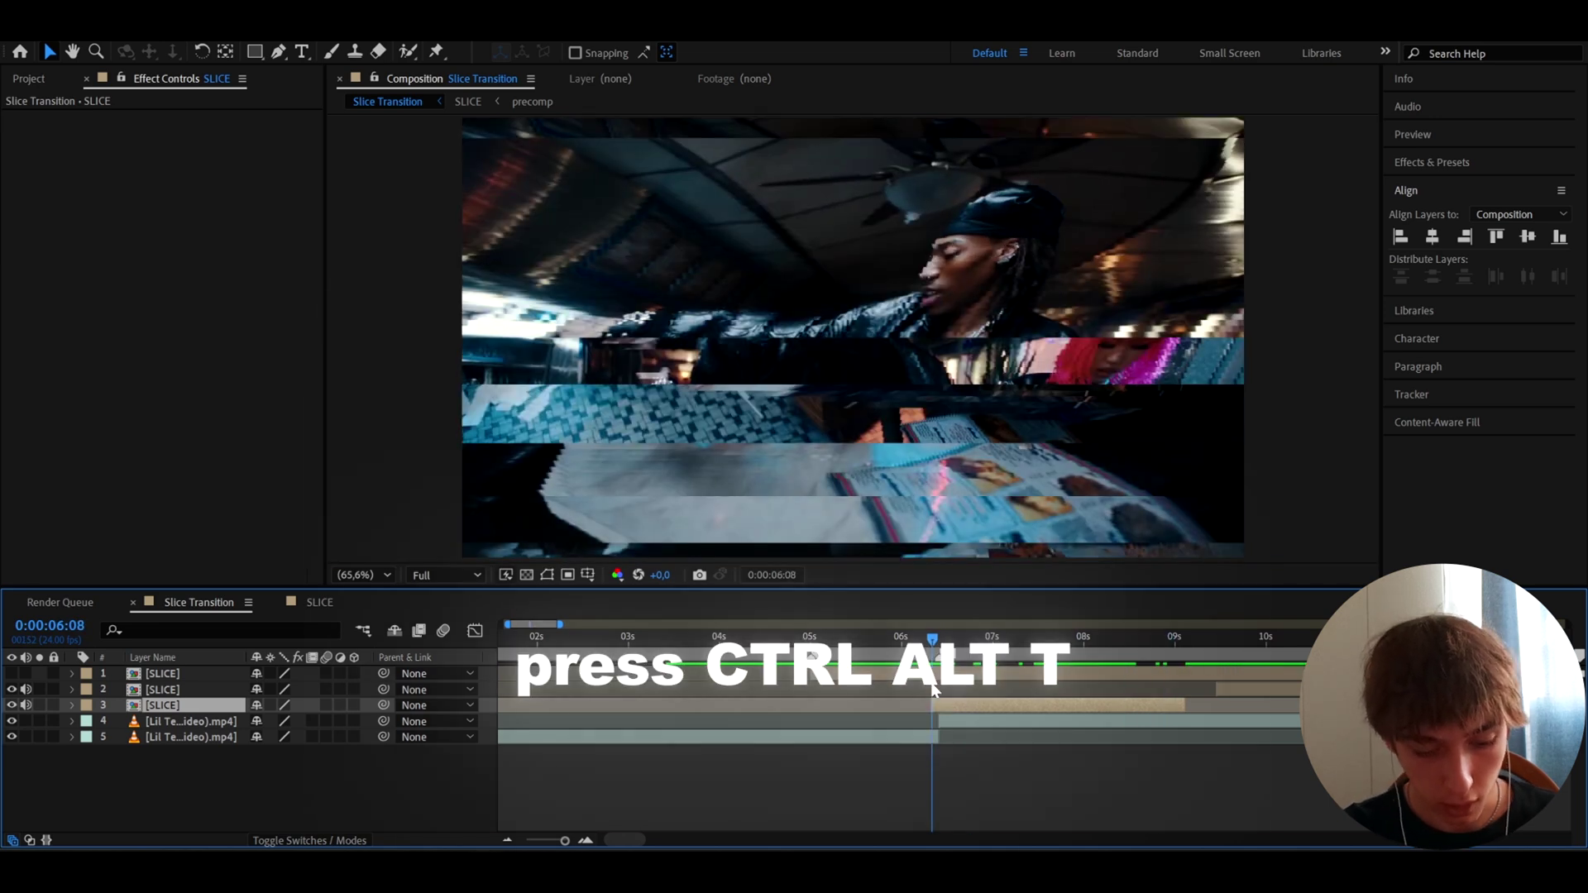
- Enable Time Remap on the short SLICE clip and move its end keyframe to about 0:00:06:17
{"action": "key", "text": "ctrl+alt+t"}
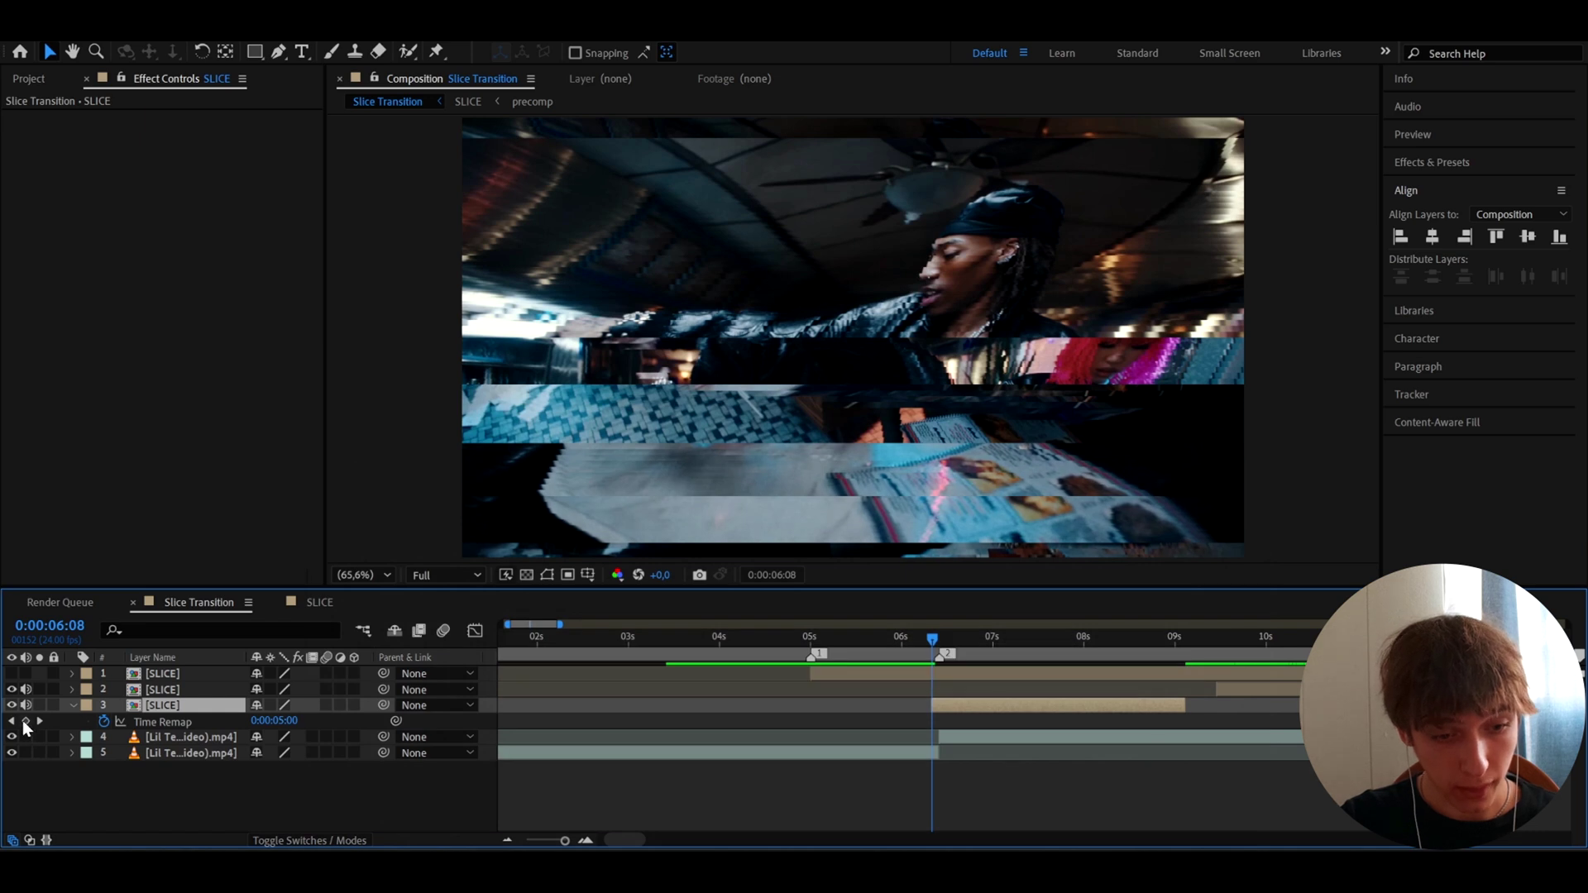
{"action": "left_click", "coordinate": [26, 720]}
{"action": "left_click", "coordinate": [1186, 643]}
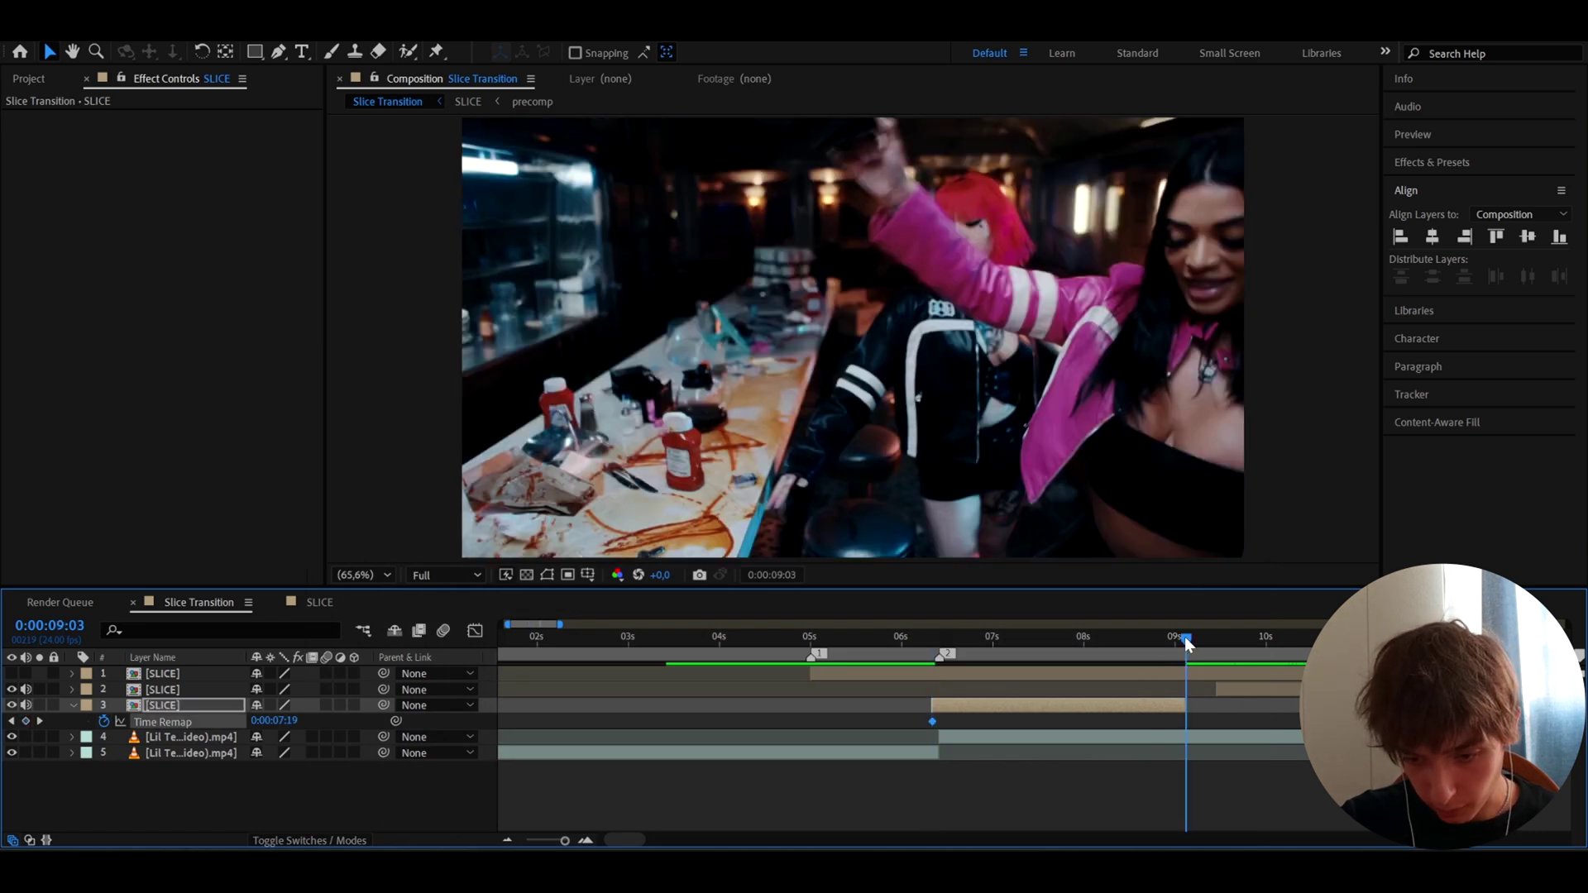
{"action": "left_click", "coordinate": [26, 721]}
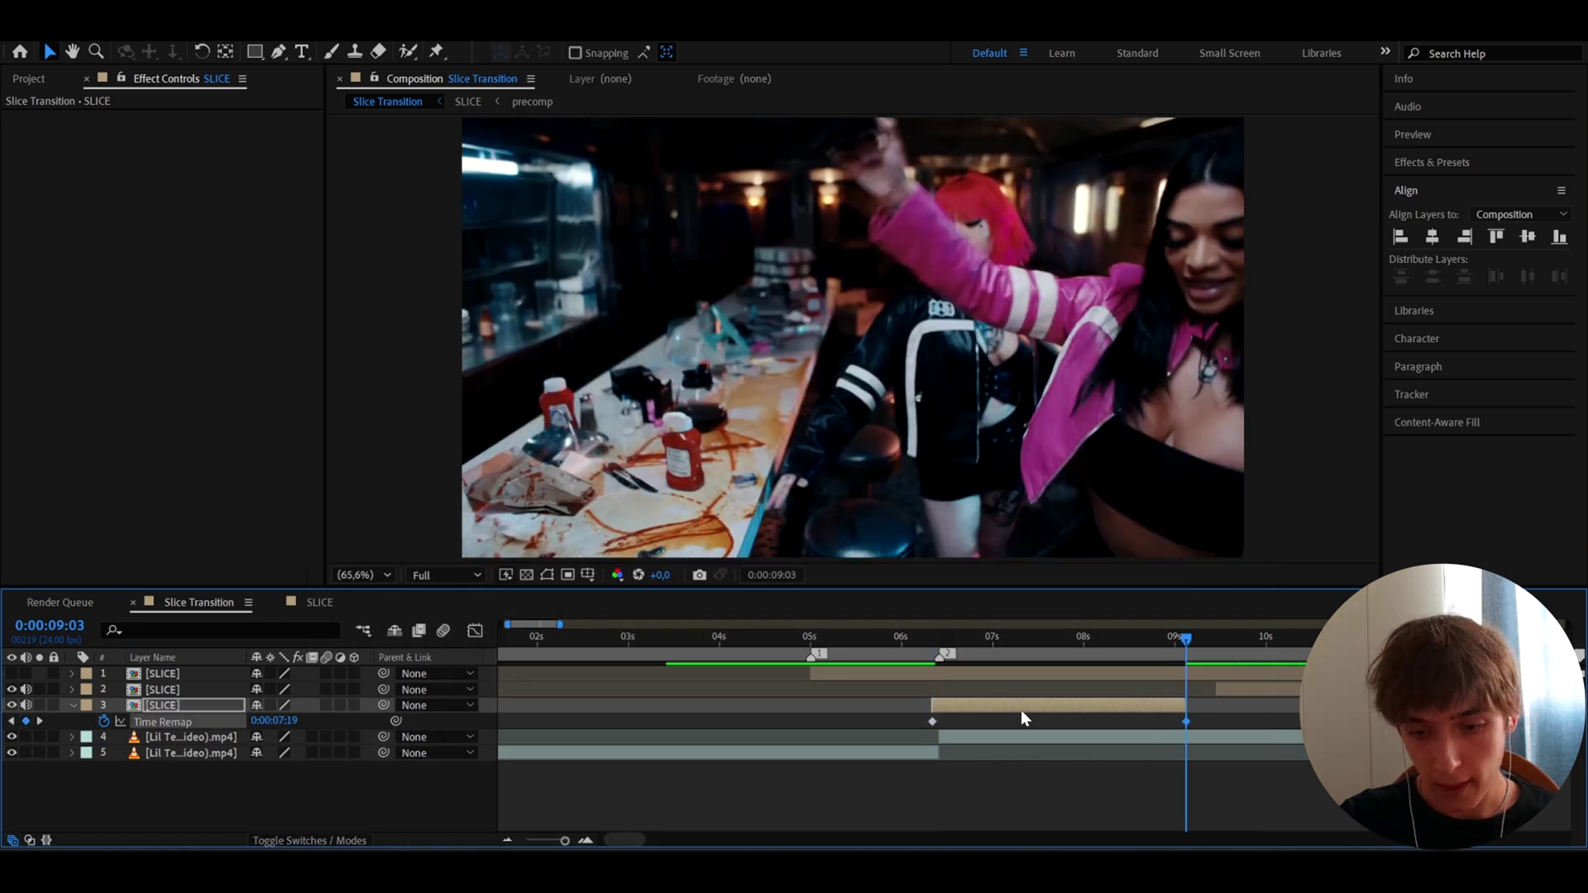
{"action": "scroll", "coordinate": [1020, 710], "scroll_direction": "up", "scroll_amount": 3}
{"action": "left_click", "coordinate": [922, 643]}
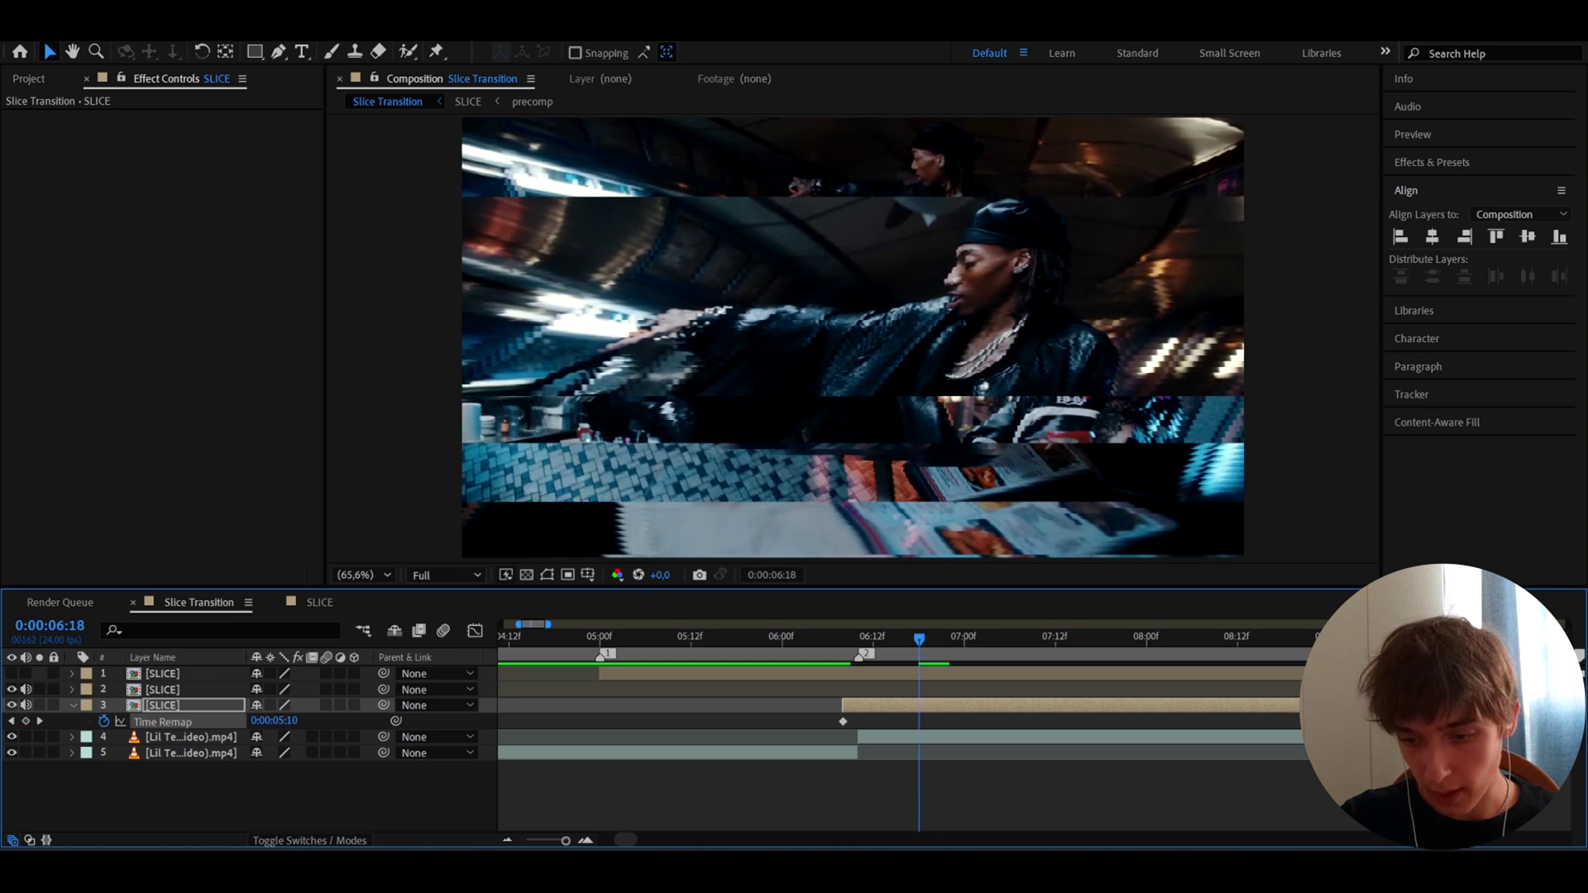
{"action": "left_click_drag", "start_coordinate": [1350, 720], "coordinate": [913, 722]}
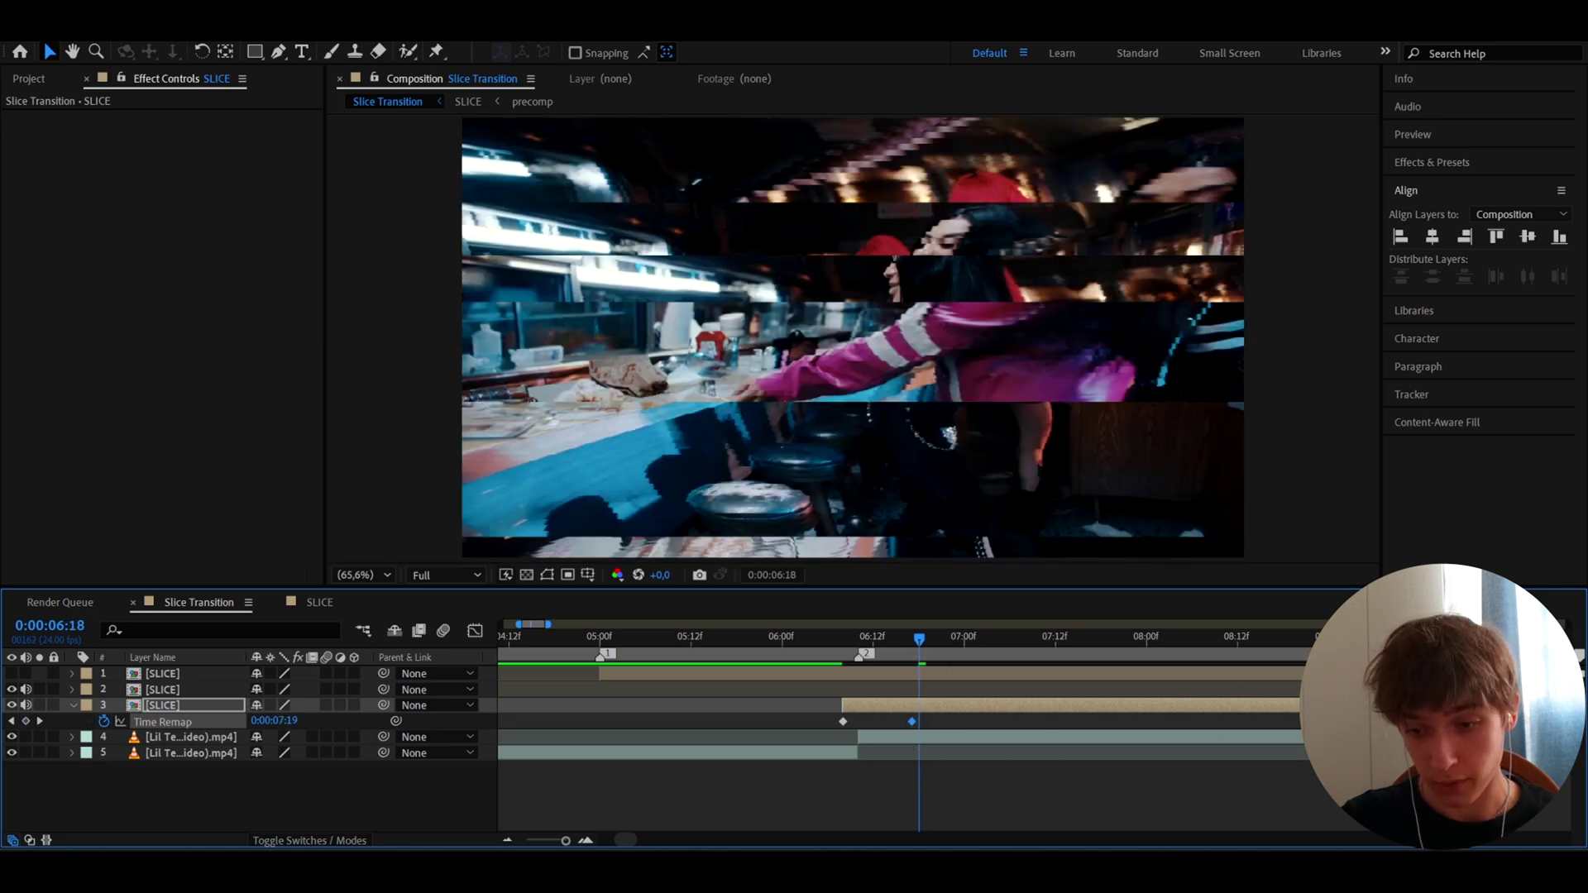
- Zoom in and scrub the slice transition frames from 0:00:06:06
{"action": "scroll", "coordinate": [860, 661], "scroll_direction": "up", "scroll_amount": 3}
{"action": "left_click", "coordinate": [762, 638]}
{"action": "left_click", "coordinate": [796, 639]}
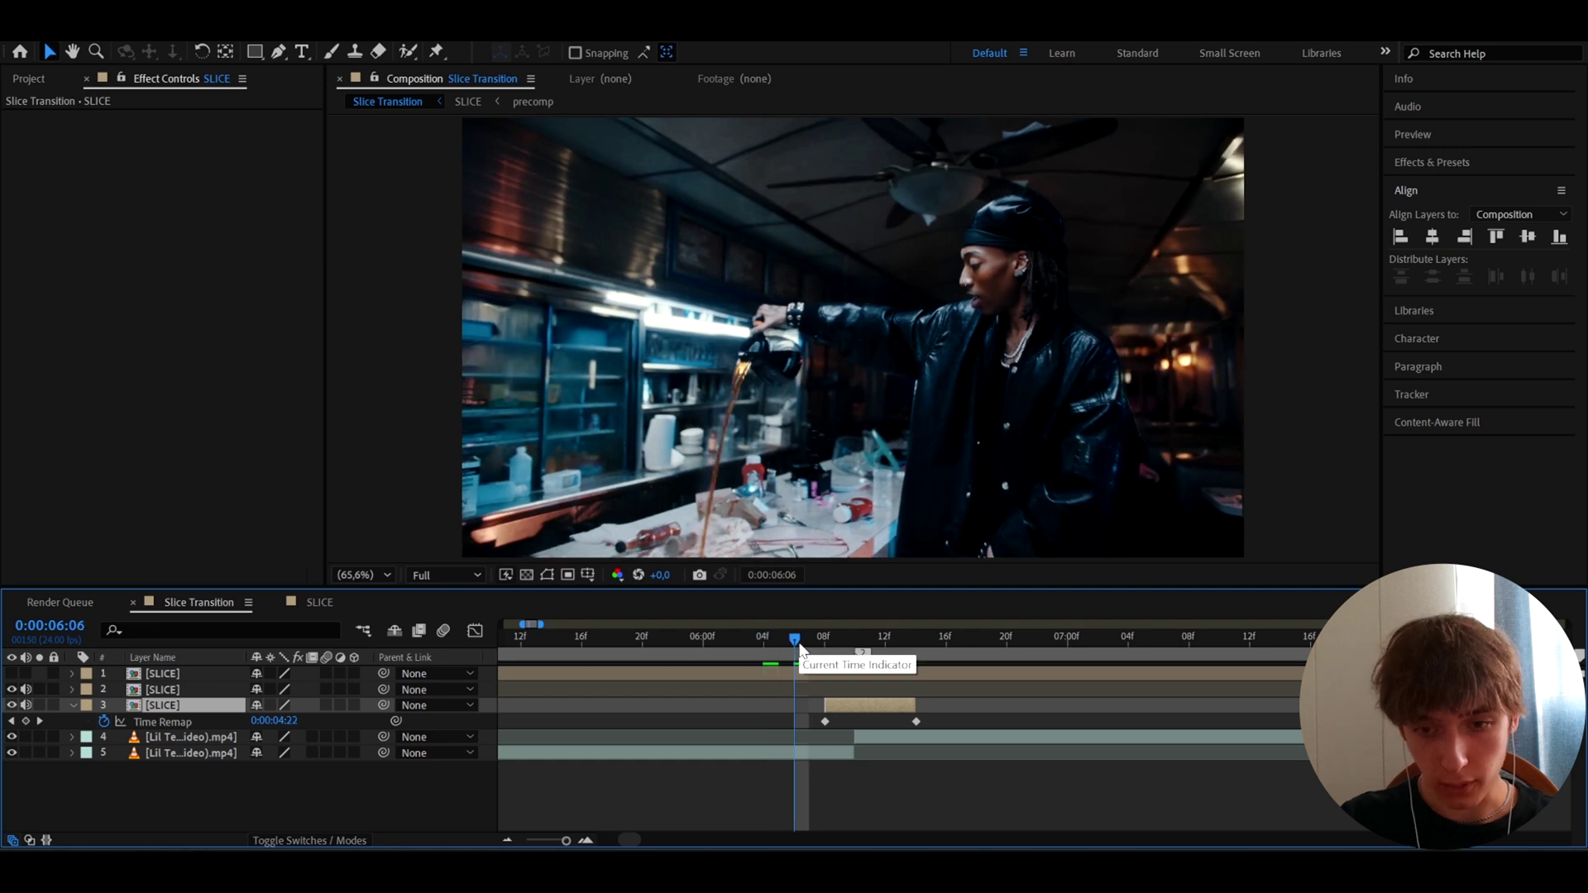
{"action": "left_click_drag", "start_coordinate": [799, 645], "coordinate": [735, 699]}
- Return to about 0:00:05:06 and make the top SLICE layer visible and selected
{"action": "key", "text": "minus"}
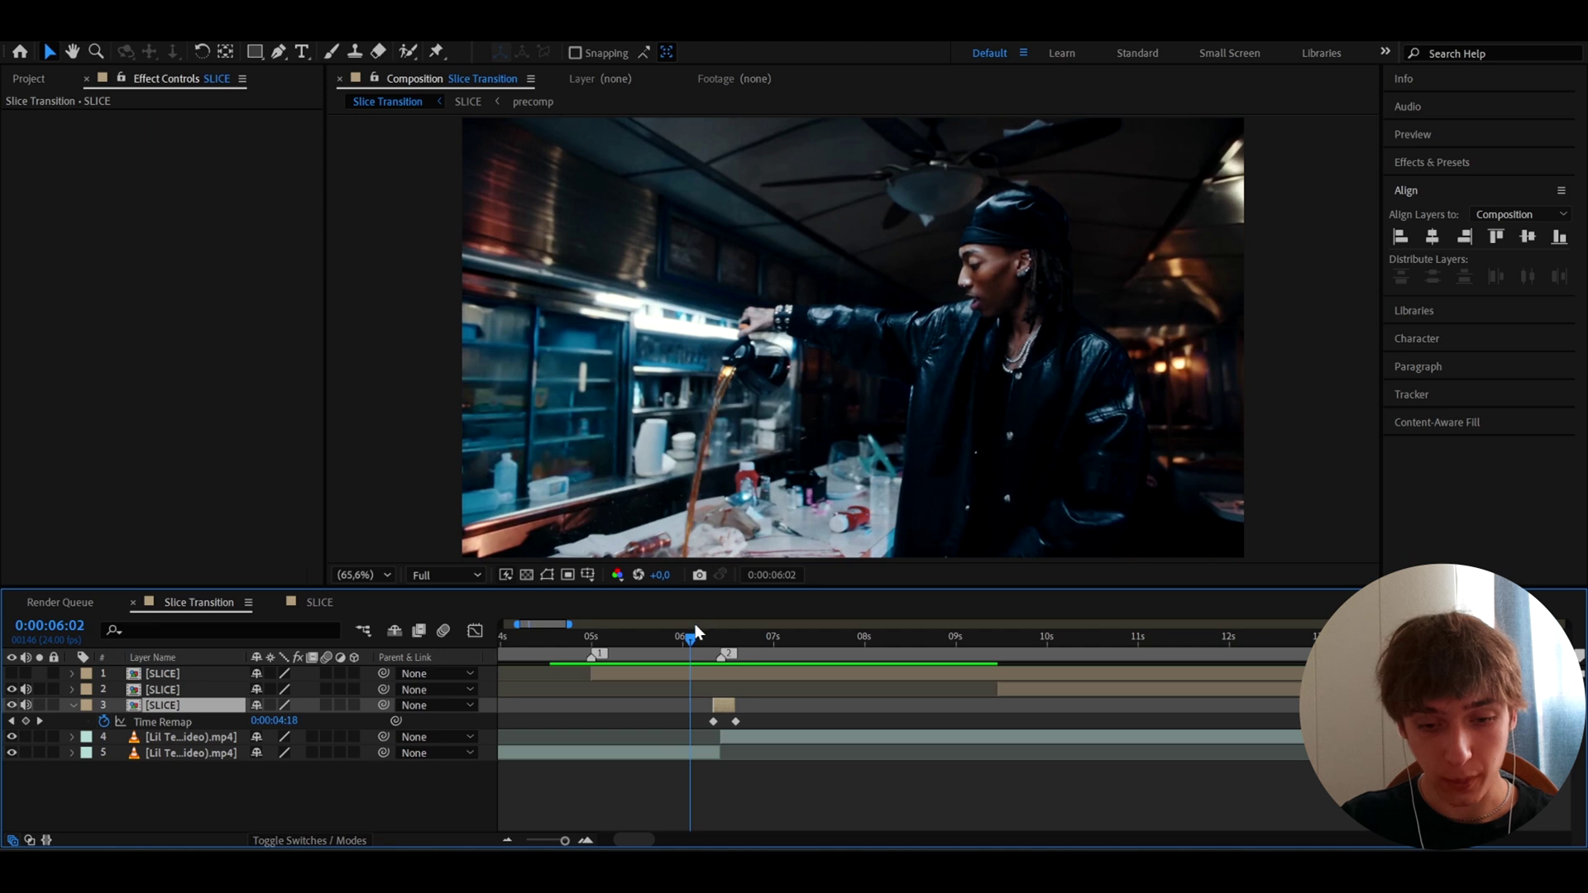
{"action": "left_click_drag", "start_coordinate": [695, 633], "coordinate": [615, 653]}
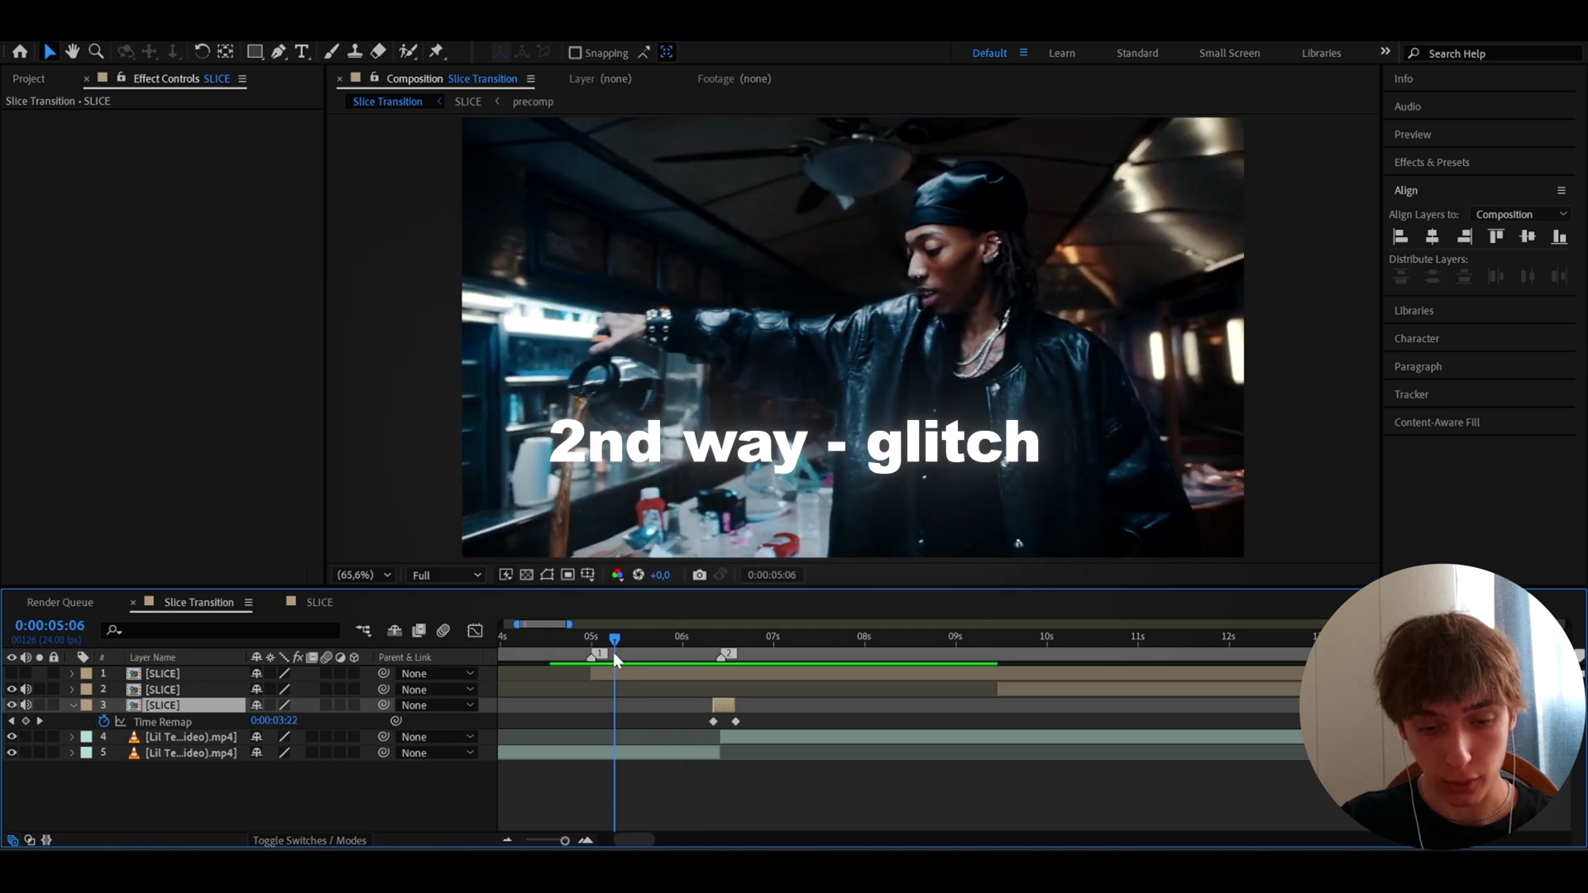
{"action": "key", "text": "equal"}
{"action": "left_click", "coordinate": [703, 689]}
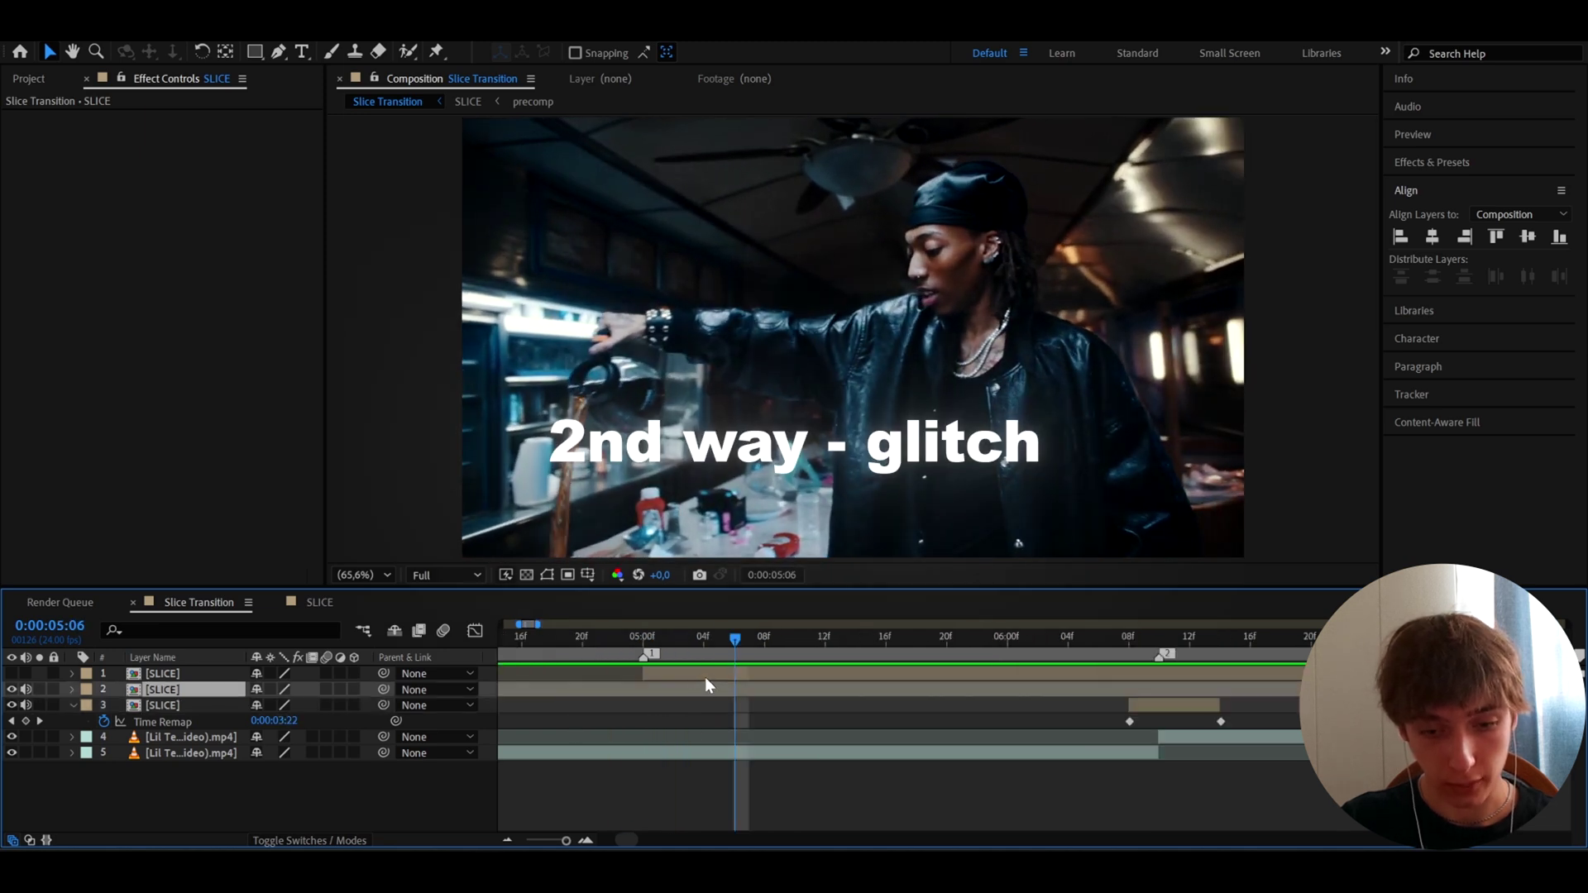
{"action": "left_click", "coordinate": [704, 676]}
{"action": "left_click", "coordinate": [11, 674]}
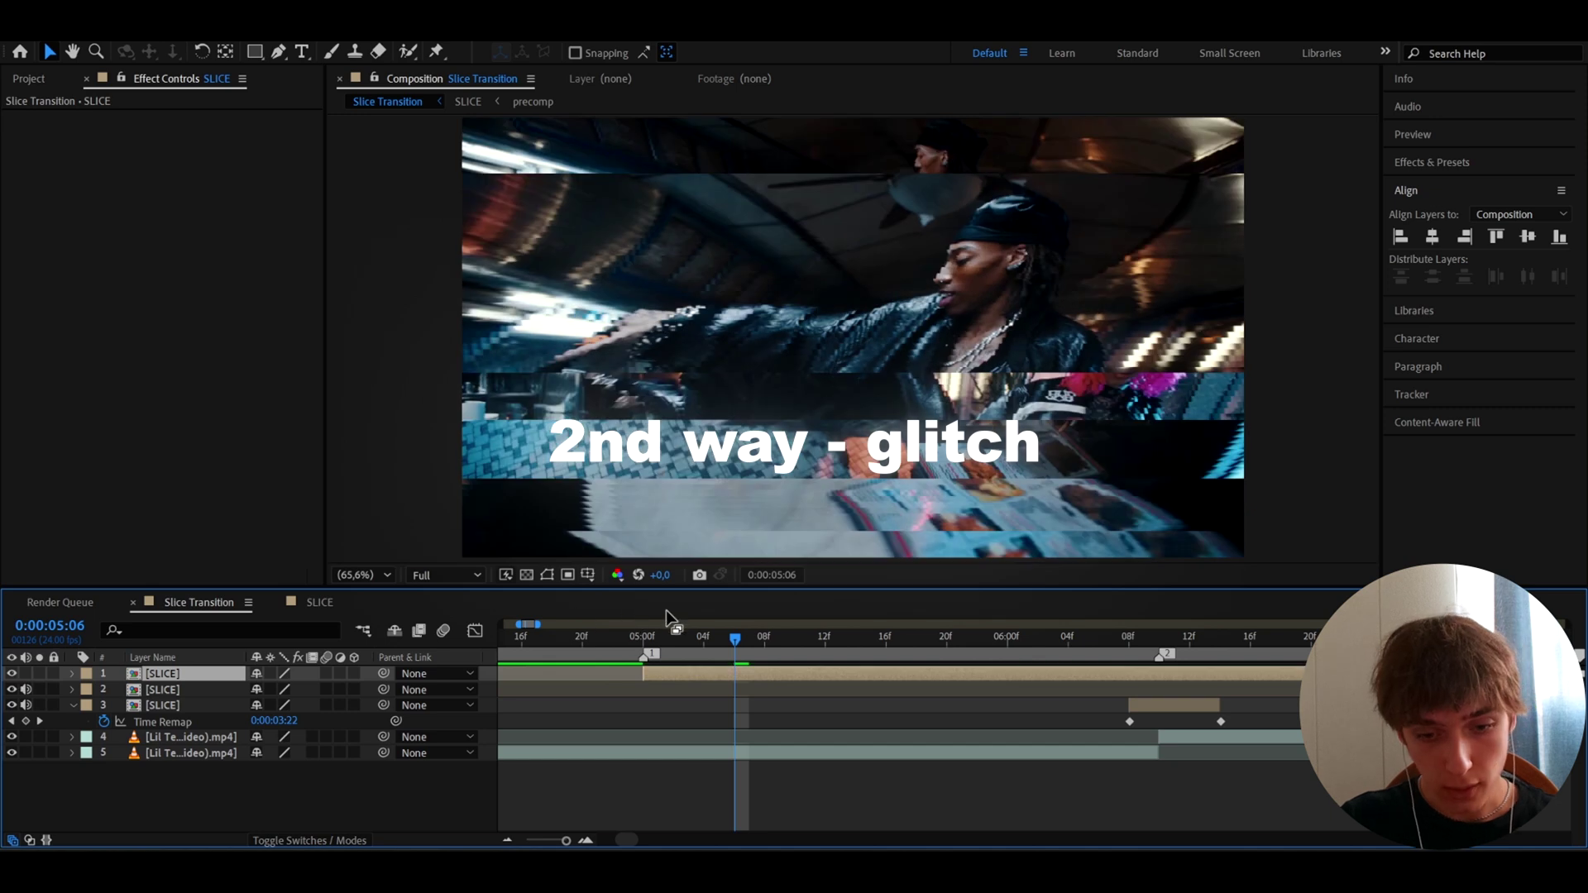
- Split the top SLICE layer at 0:00:05:03, hide the original, and slide the new piece later
{"action": "left_click_drag", "start_coordinate": [670, 633], "coordinate": [682, 633]}
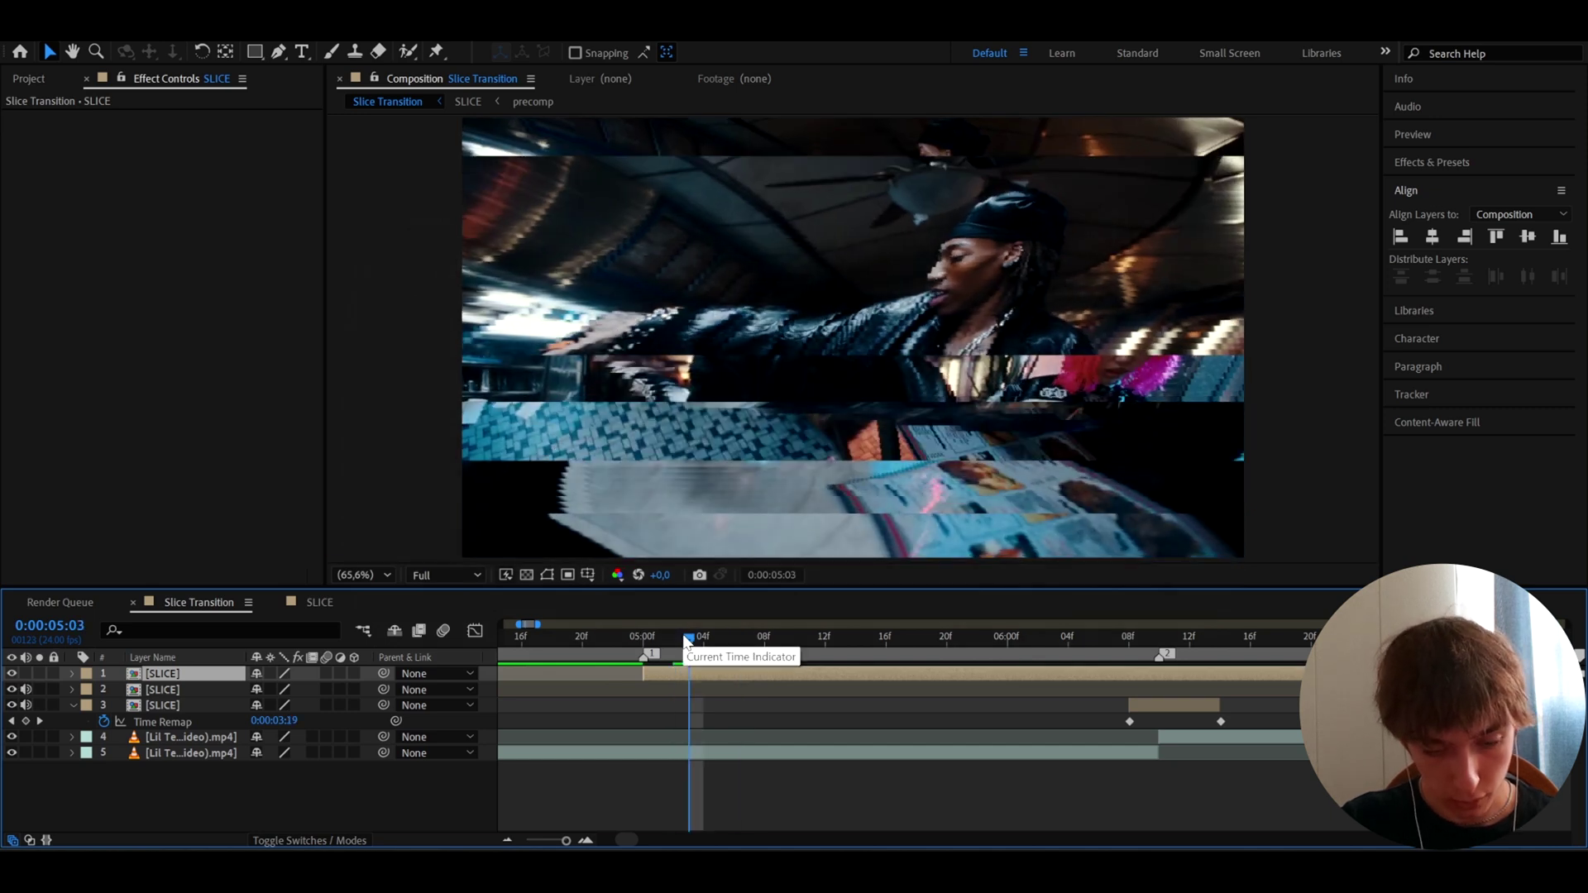
{"action": "key", "text": "ctrl+shift+d"}
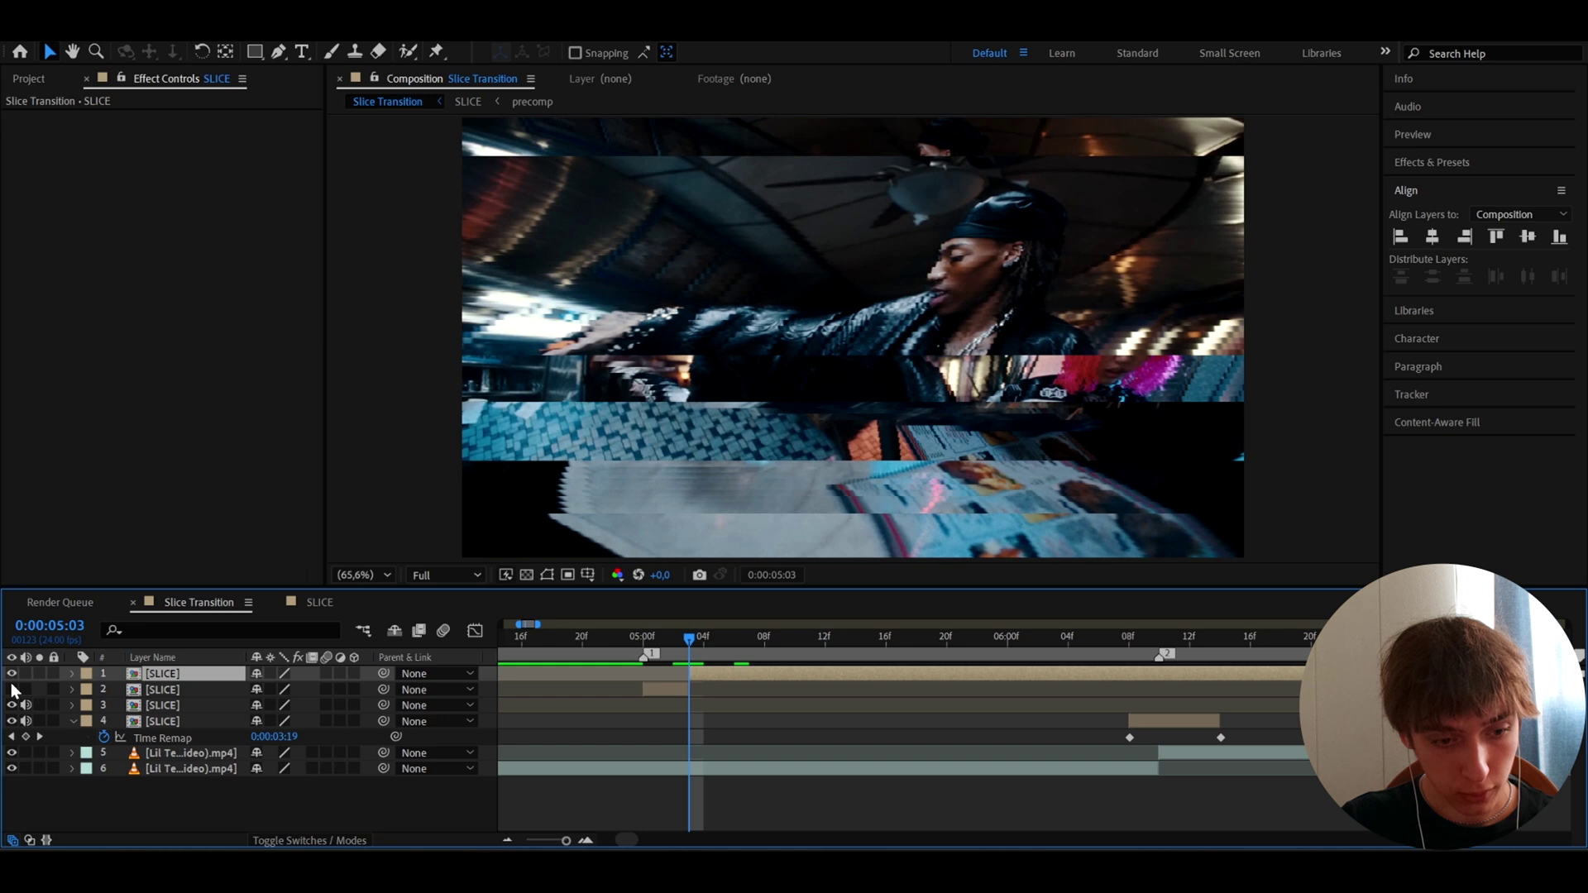
{"action": "left_click", "coordinate": [12, 674]}
{"action": "left_click_drag", "start_coordinate": [678, 692], "coordinate": [771, 694]}
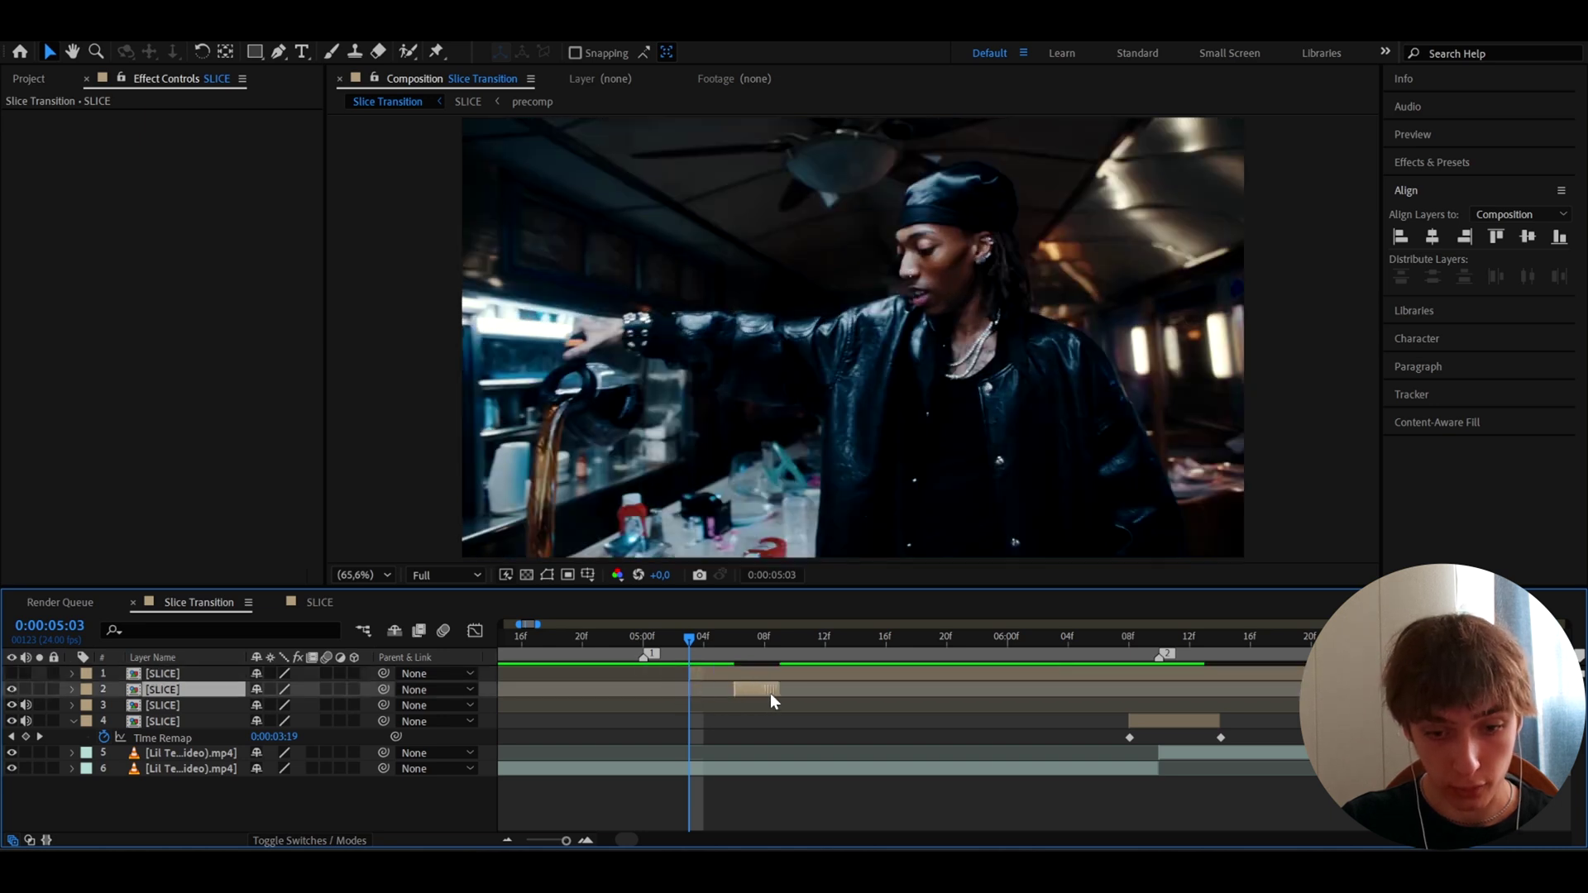
{"action": "left_click_drag", "start_coordinate": [667, 629], "coordinate": [882, 689]}
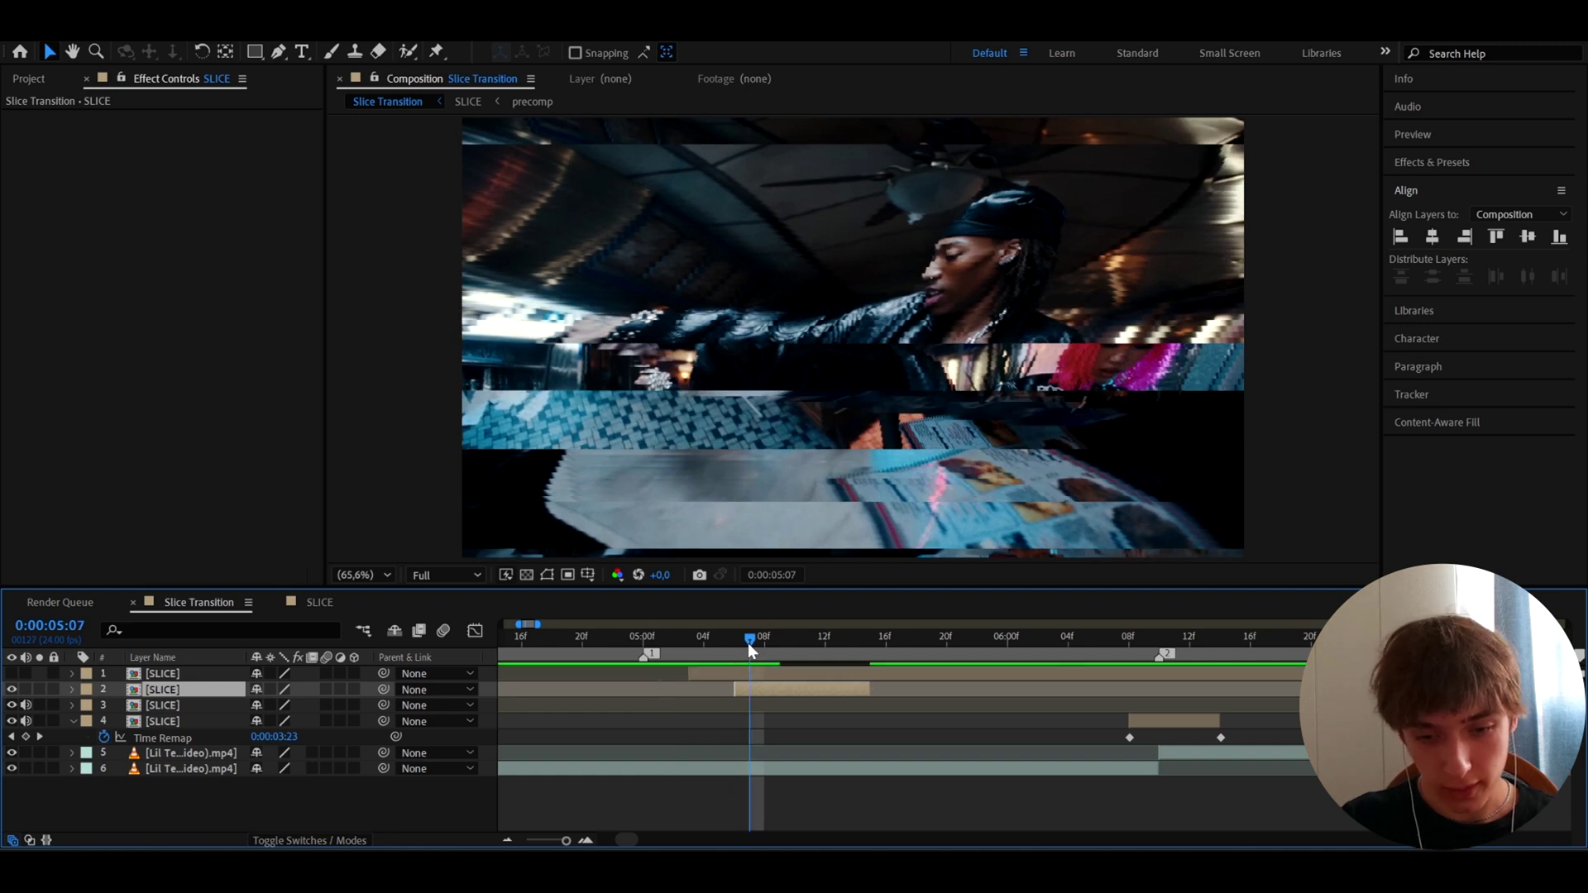
- Enable Time Remap on the split piece with keyframes at 0:00:05:06 and ~05:08, trimming its end
{"action": "left_click_drag", "start_coordinate": [741, 646], "coordinate": [735, 648]}
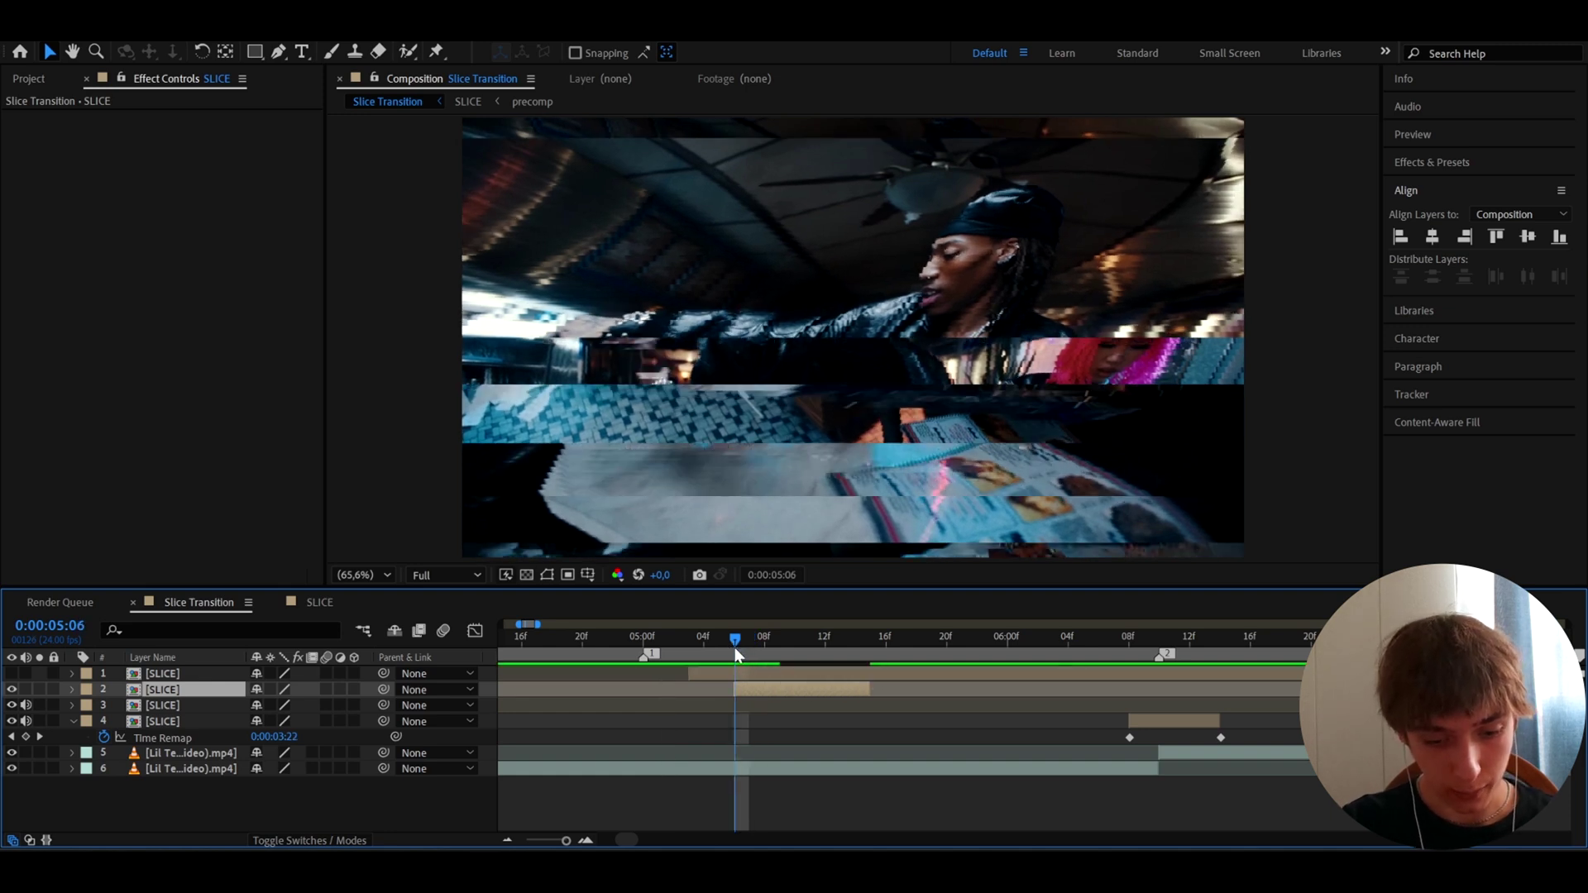
{"action": "key", "text": "ctrl+alt+t"}
{"action": "left_click", "coordinate": [25, 705]}
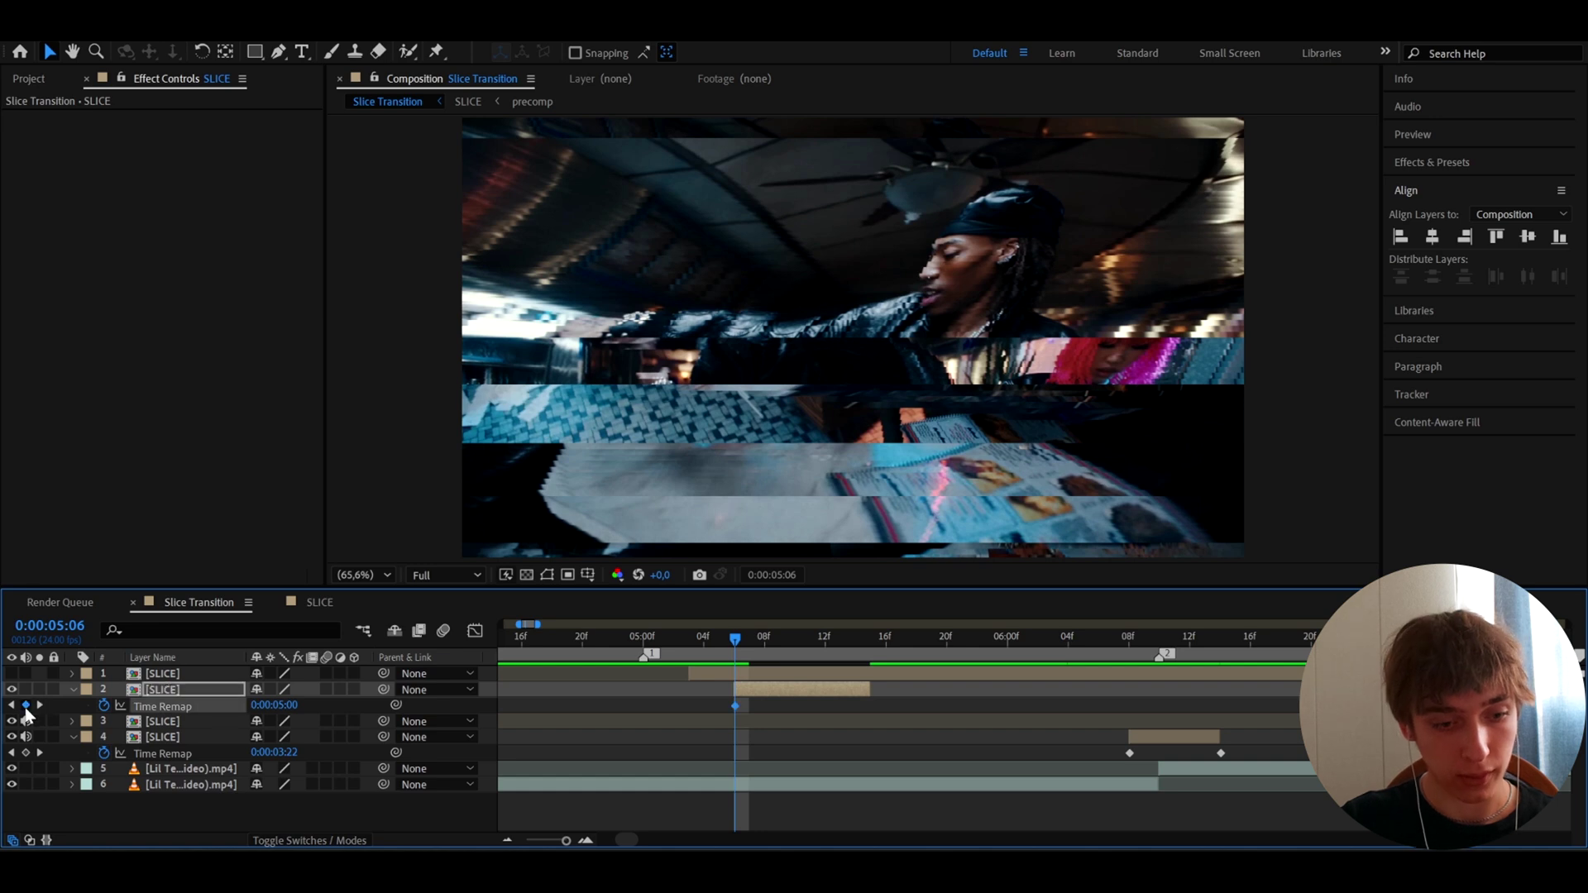
{"action": "left_click", "coordinate": [862, 632]}
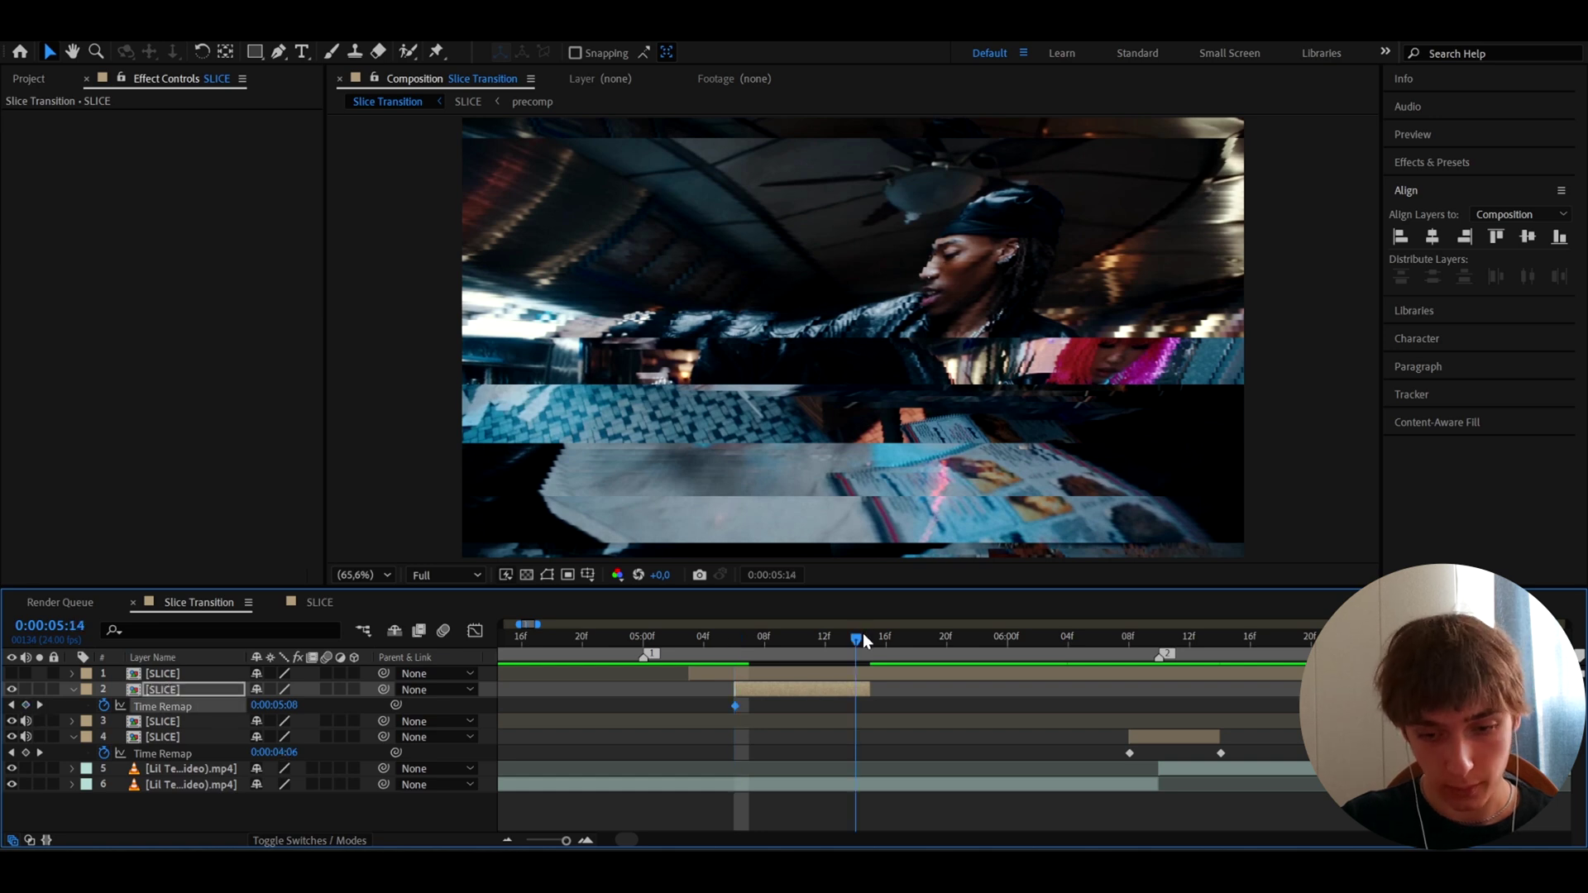
{"action": "left_click", "coordinate": [26, 705]}
{"action": "left_click_drag", "start_coordinate": [857, 708], "coordinate": [765, 707]}
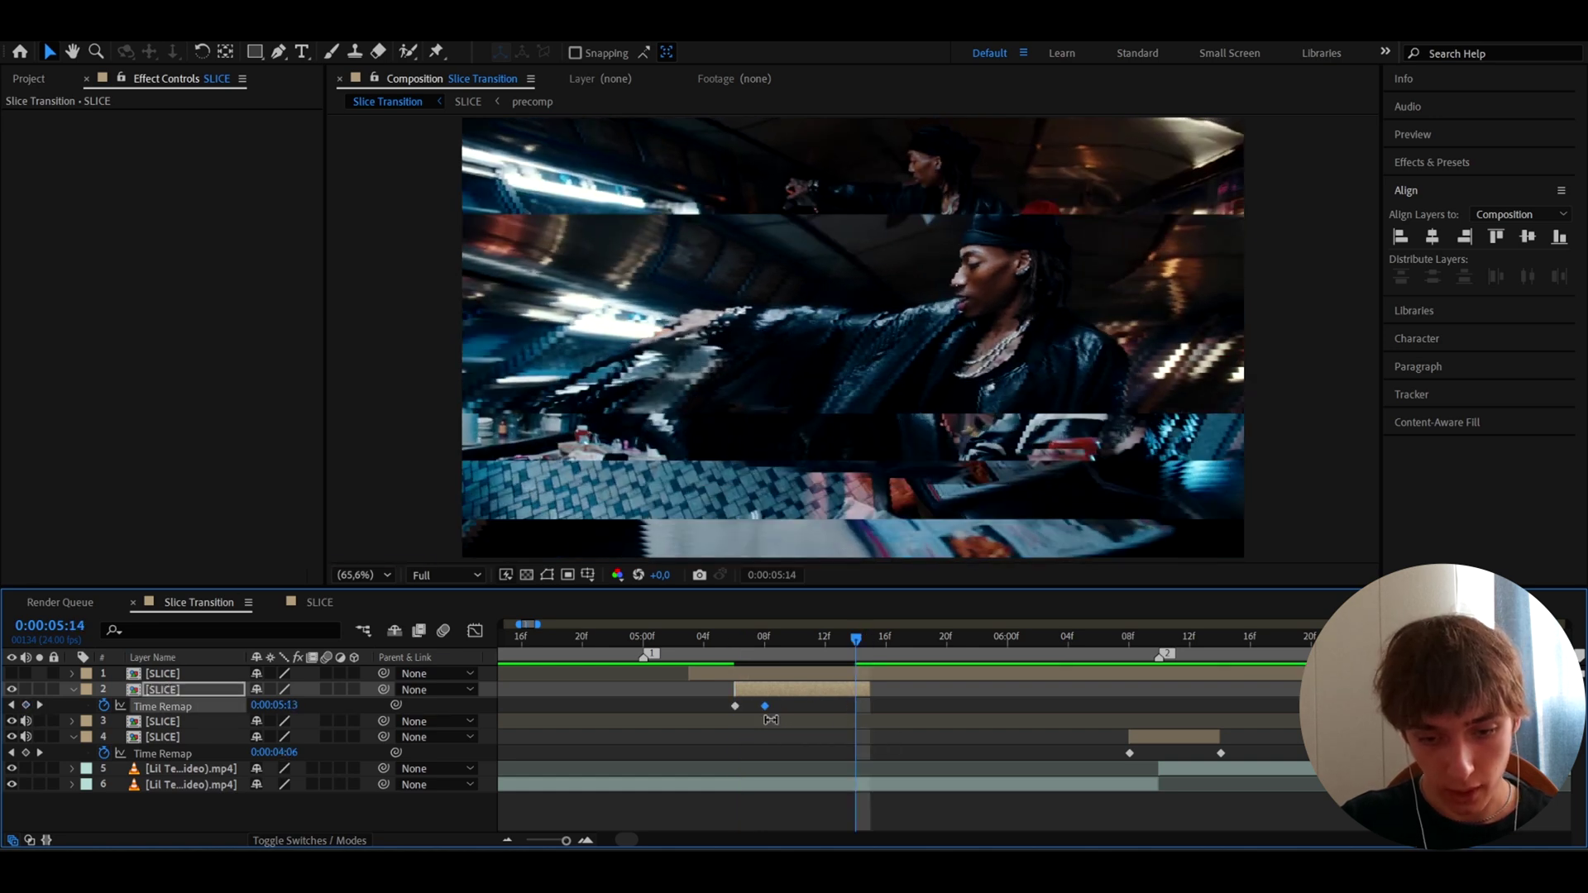
{"action": "left_click_drag", "start_coordinate": [869, 688], "coordinate": [664, 662]}
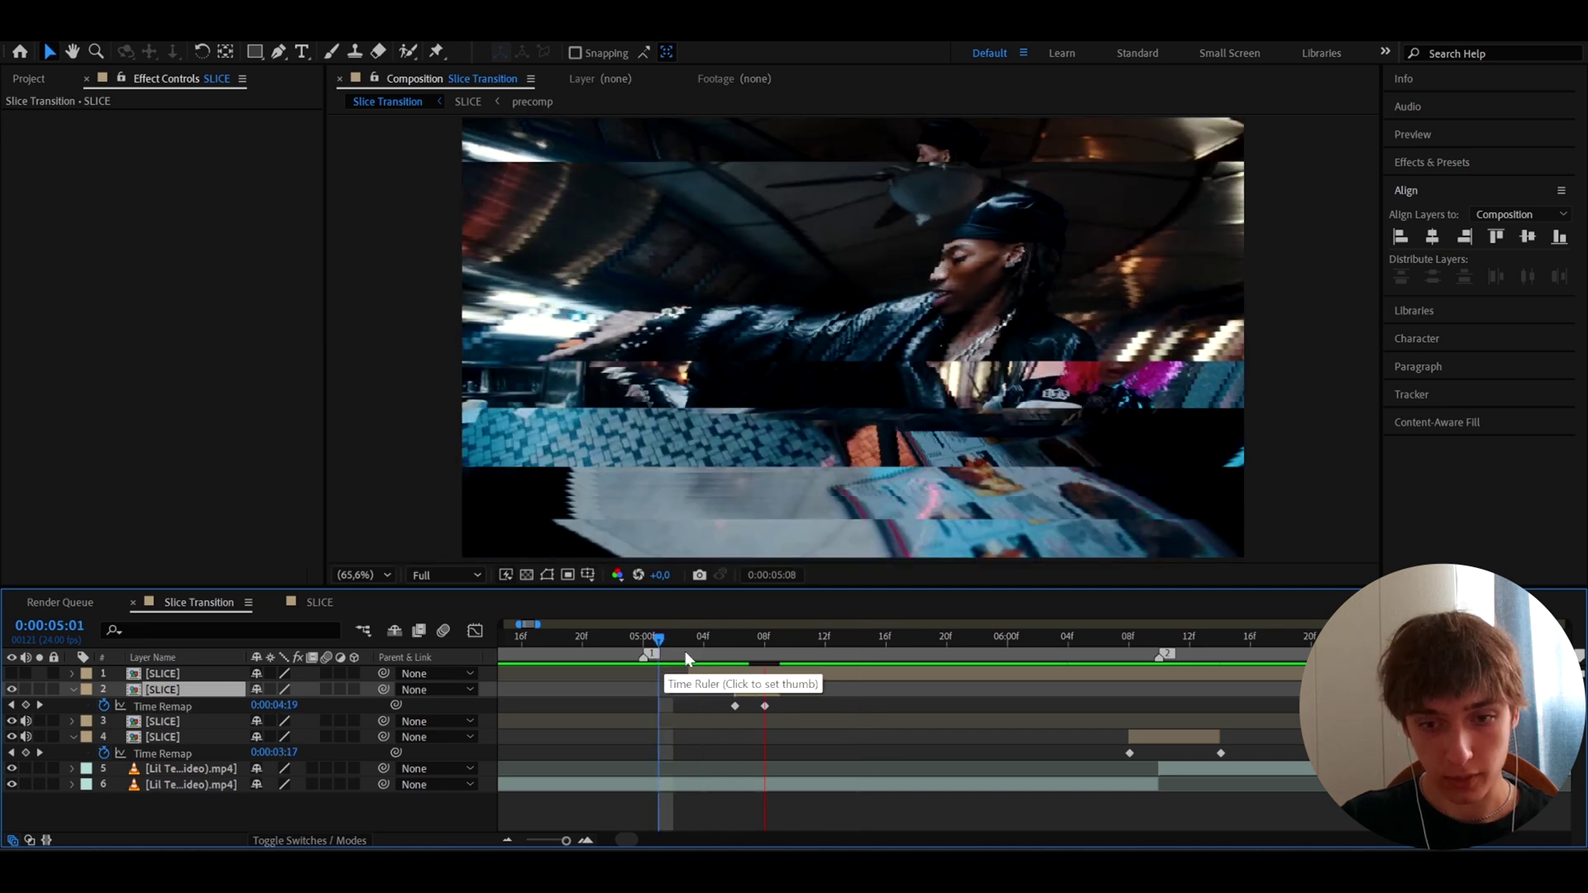
- Set the second keyframe's remap time to 0:00:11:09 and preview the glitch cut
{"action": "key", "text": "space"}
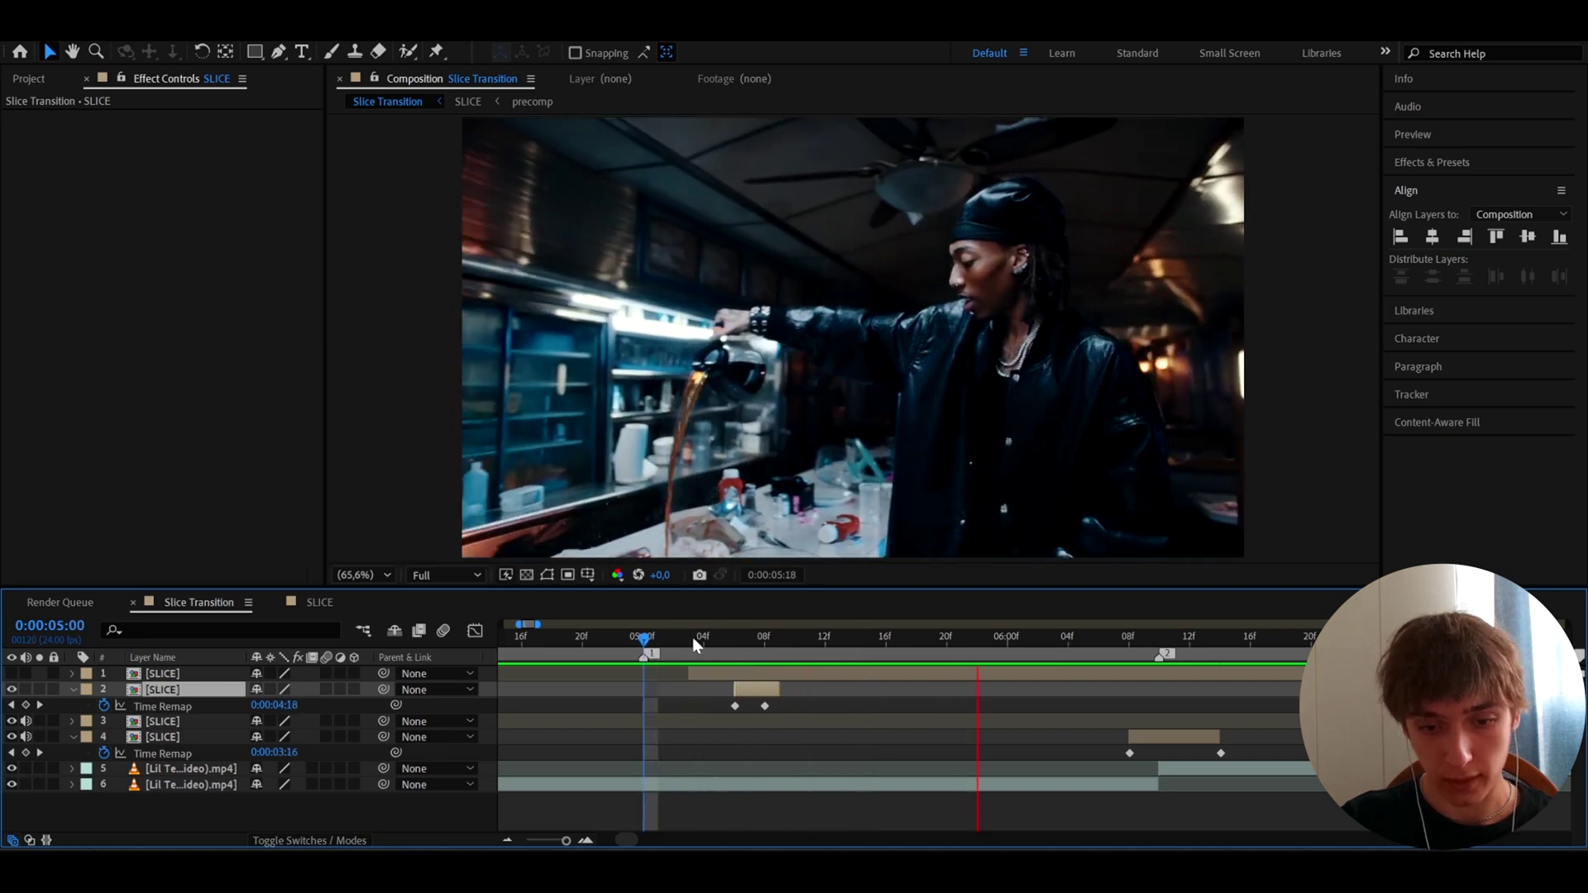
{"action": "left_click", "coordinate": [763, 645]}
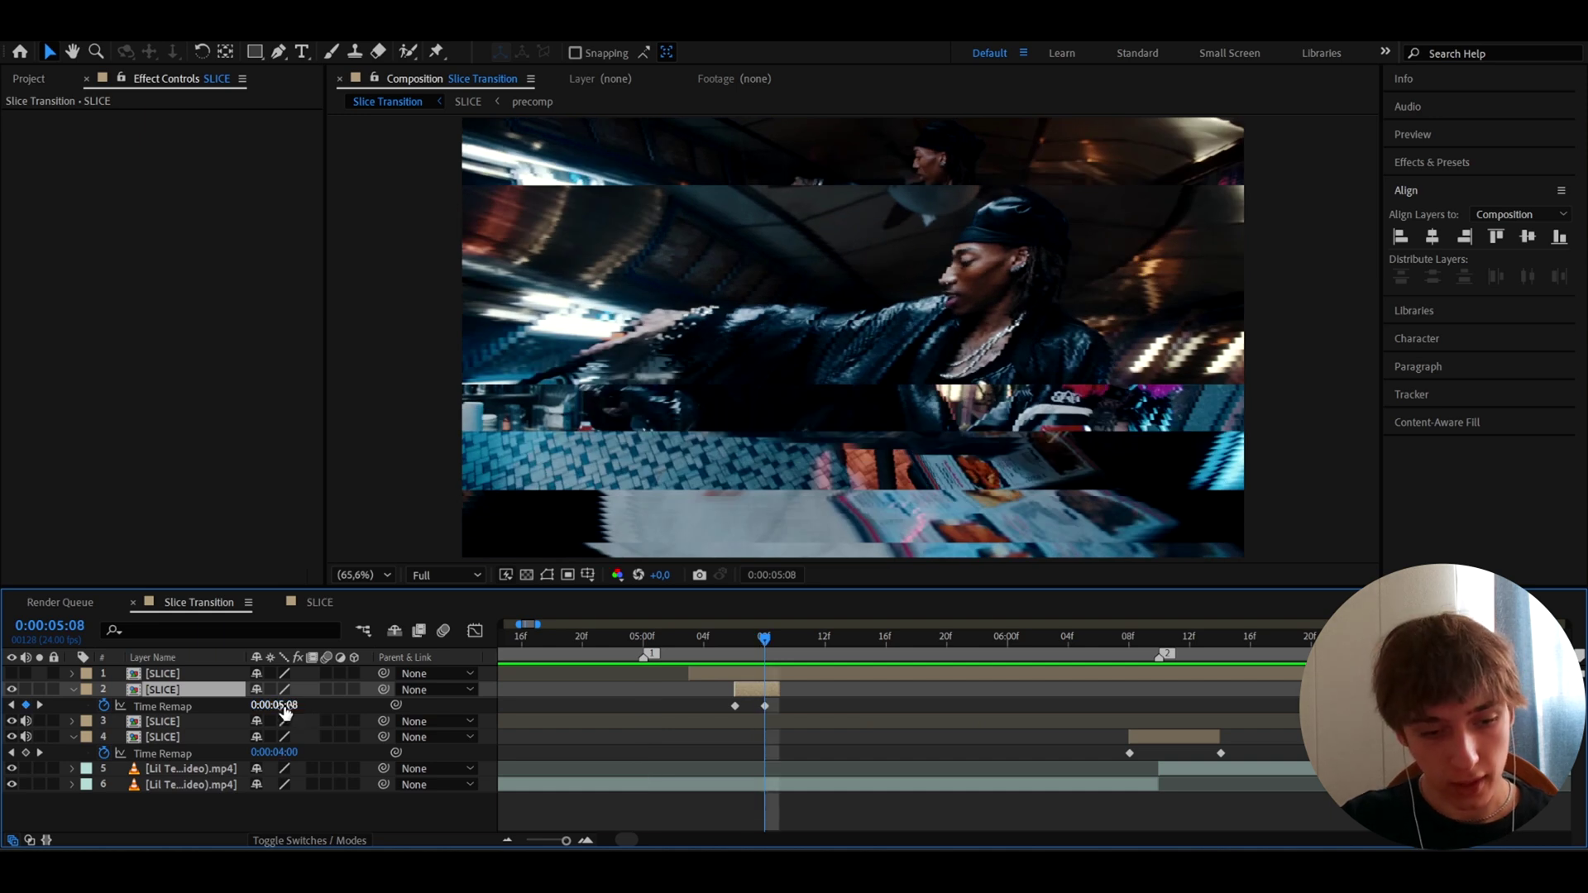
{"action": "left_click_drag", "start_coordinate": [285, 713], "coordinate": [437, 726]}
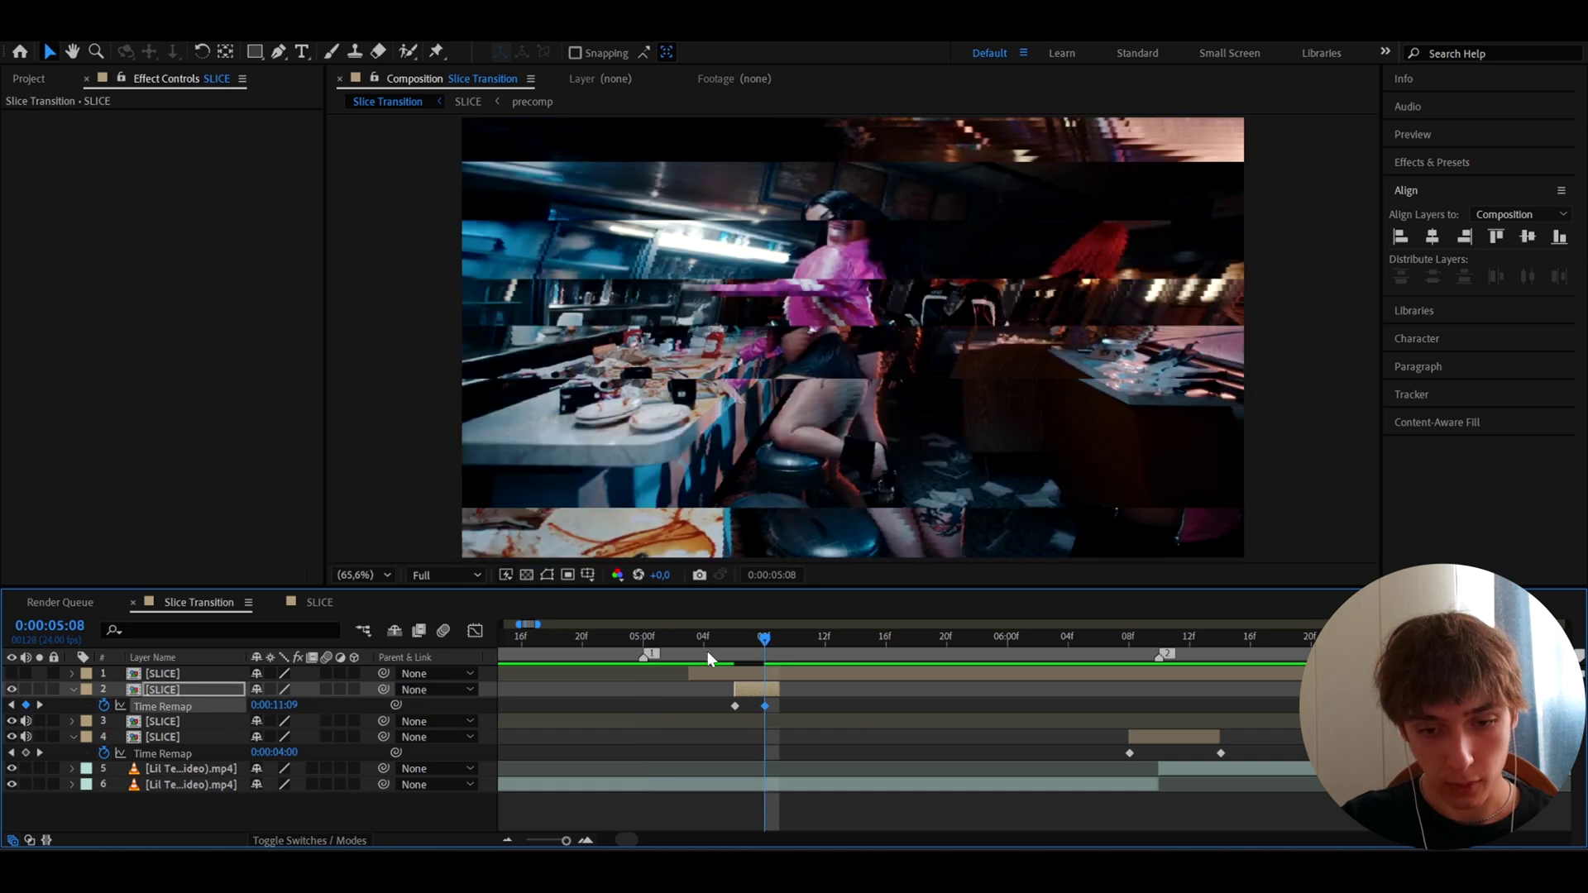
{"action": "left_click", "coordinate": [704, 651]}
{"action": "key", "text": "space"}
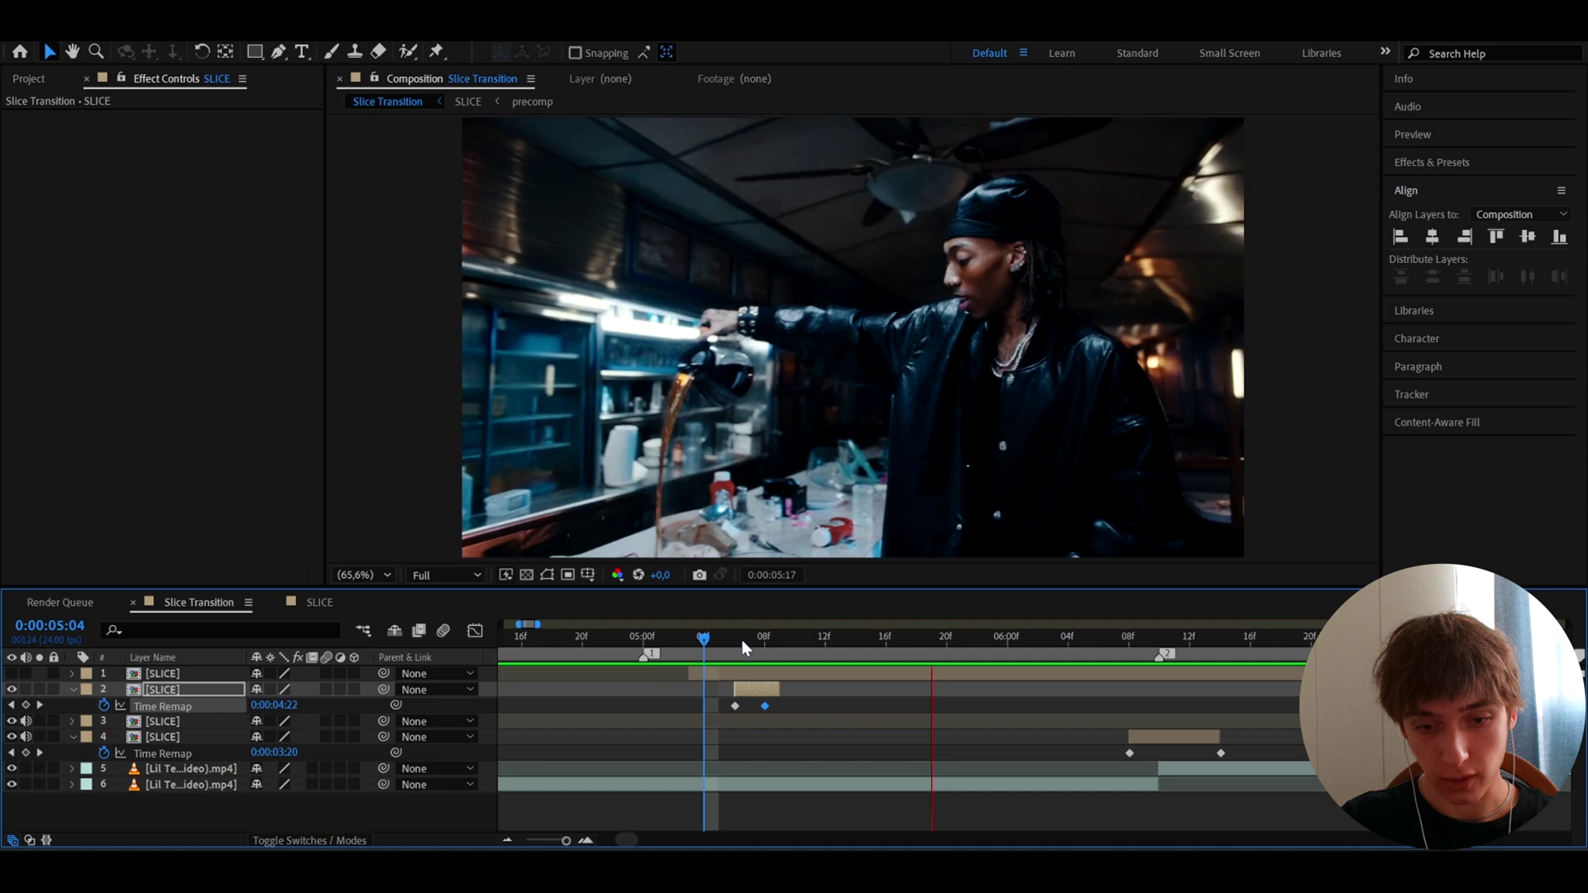
{"action": "left_click", "coordinate": [729, 660]}
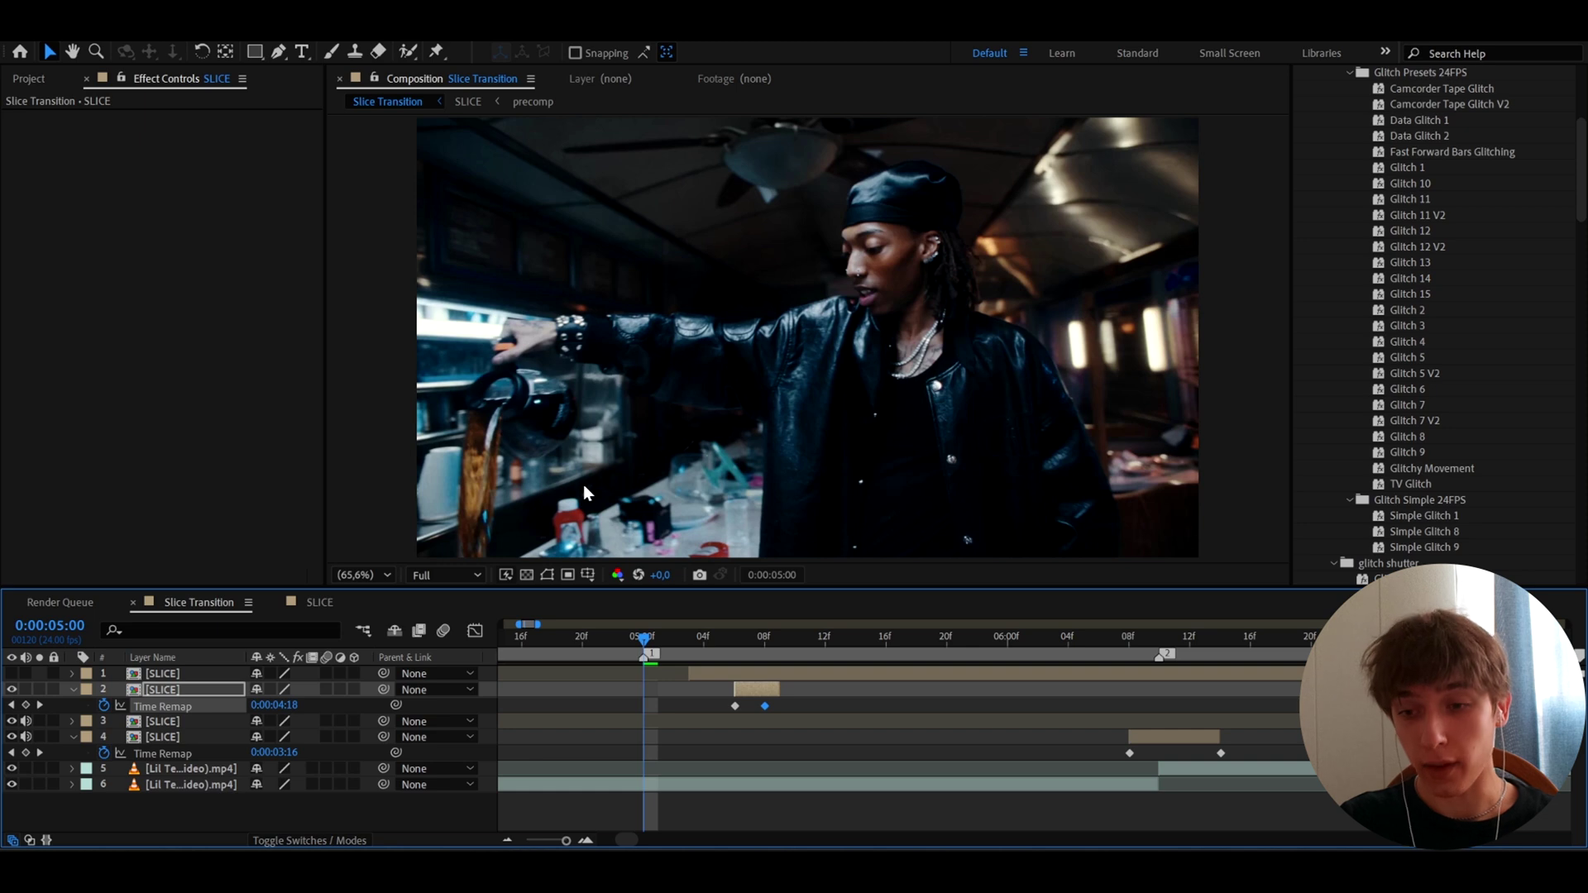
- Review the glitch from 05:00 to 05:06, then select the lower time-remapped SLICE layer at 0:00:05:21
{"action": "scroll", "coordinate": [1451, 331], "scroll_direction": "up", "scroll_amount": 4}
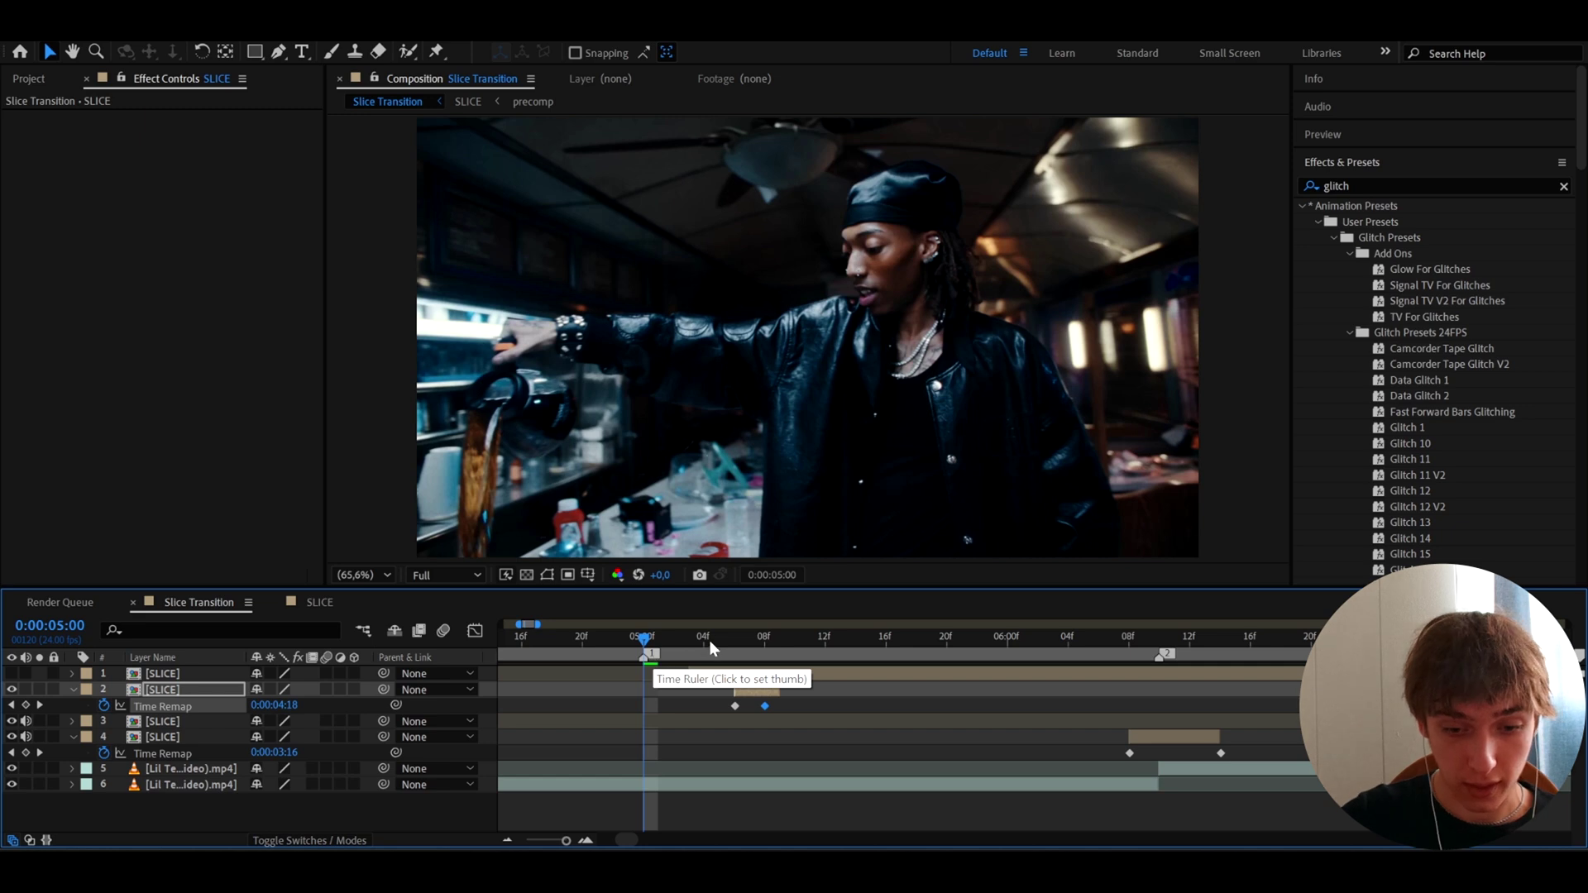
{"action": "left_click_drag", "start_coordinate": [712, 648], "coordinate": [736, 650]}
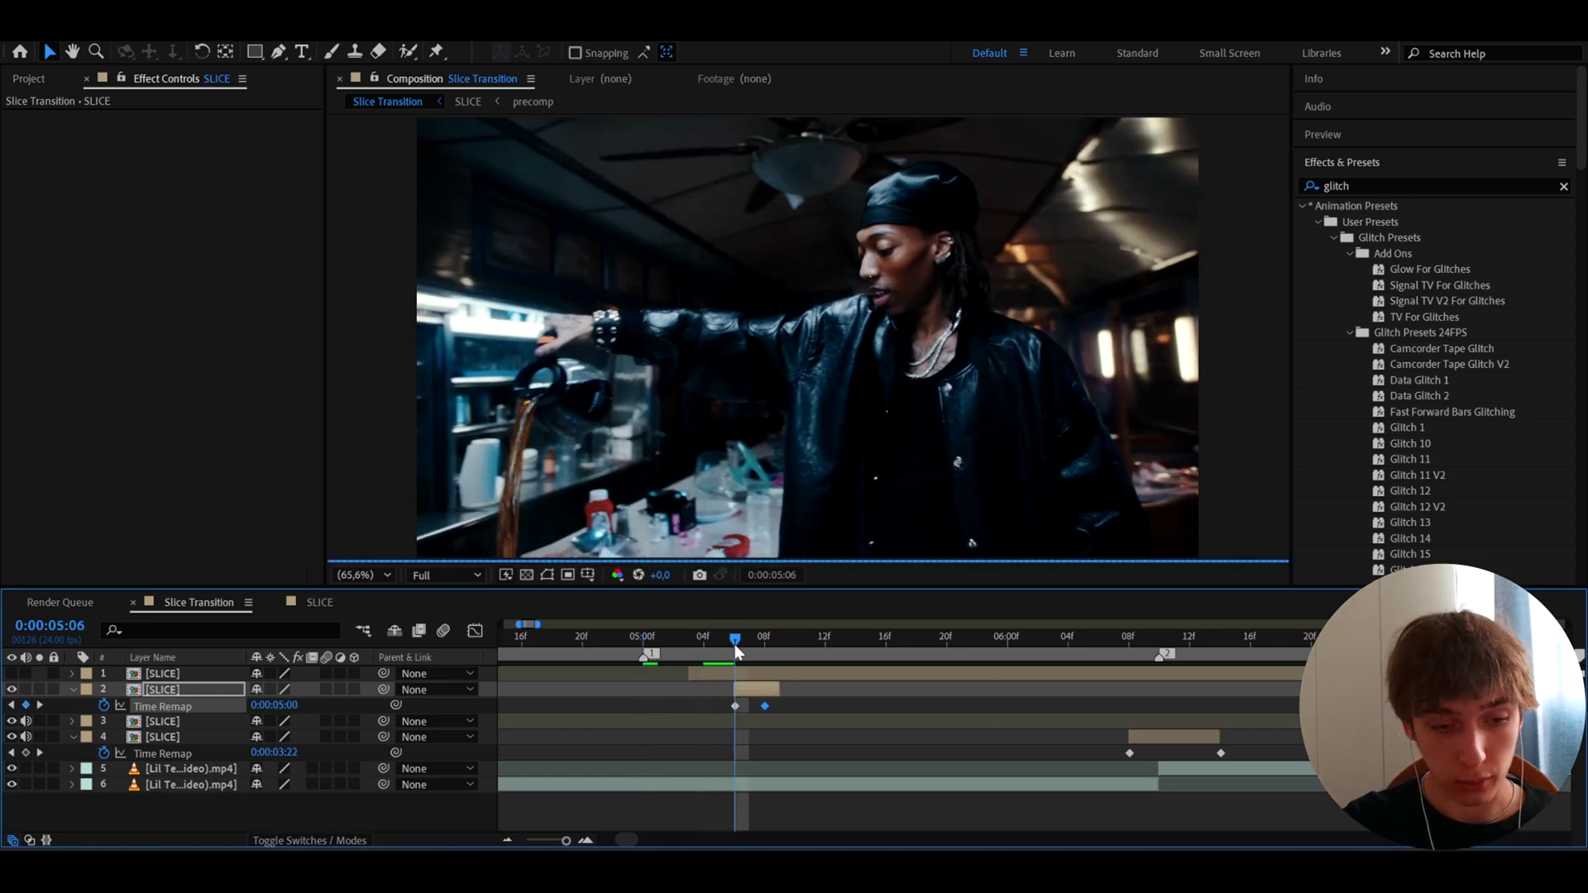
{"action": "left_click", "coordinate": [959, 653]}
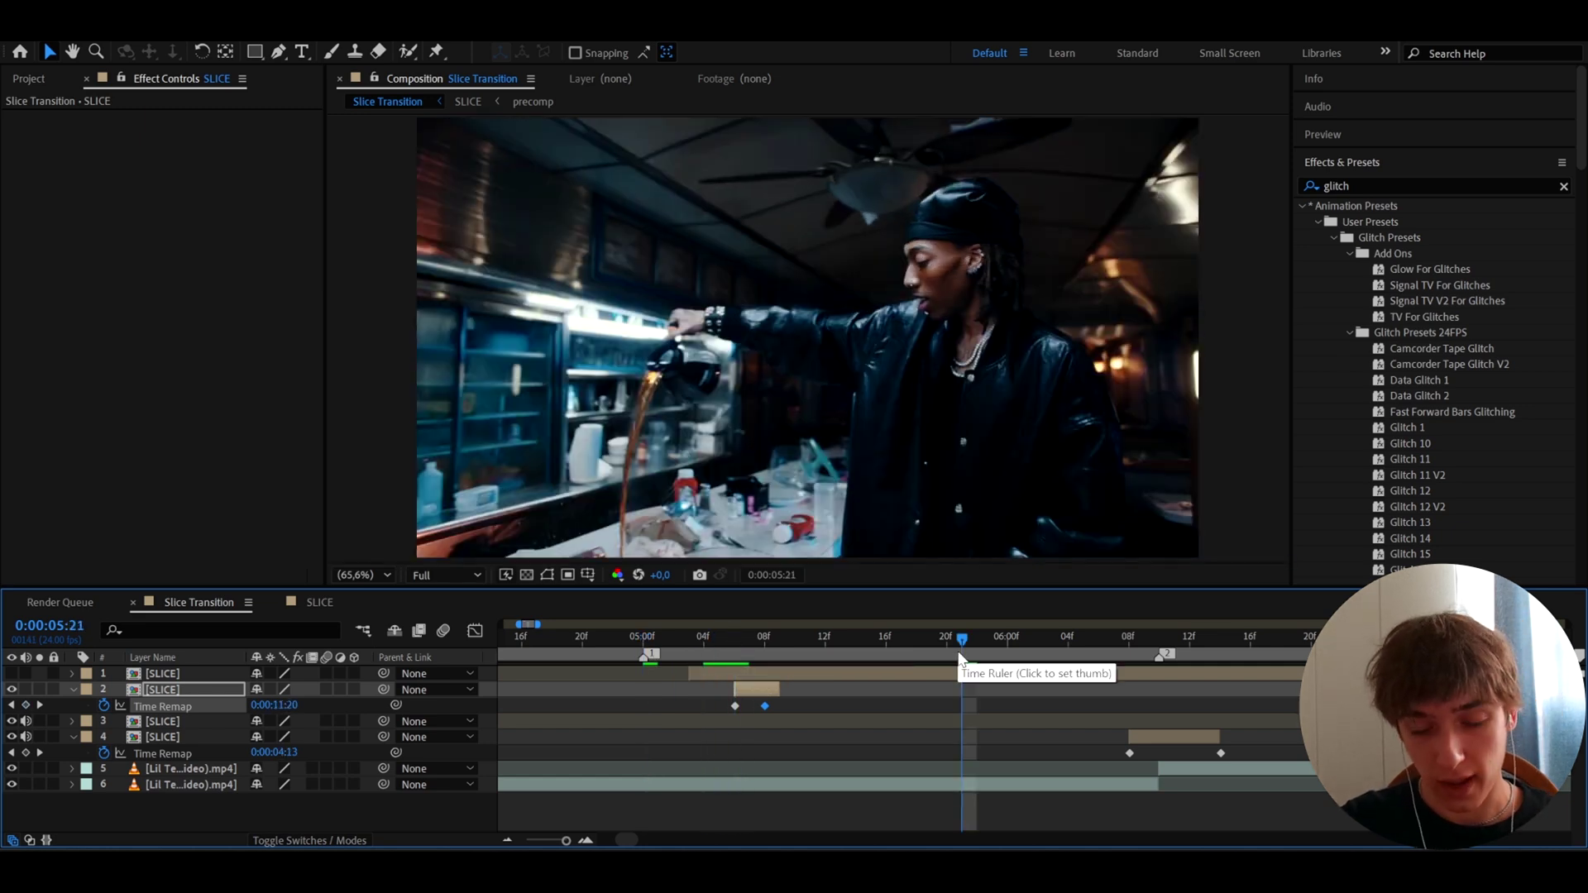
{"action": "left_click", "coordinate": [1130, 737]}
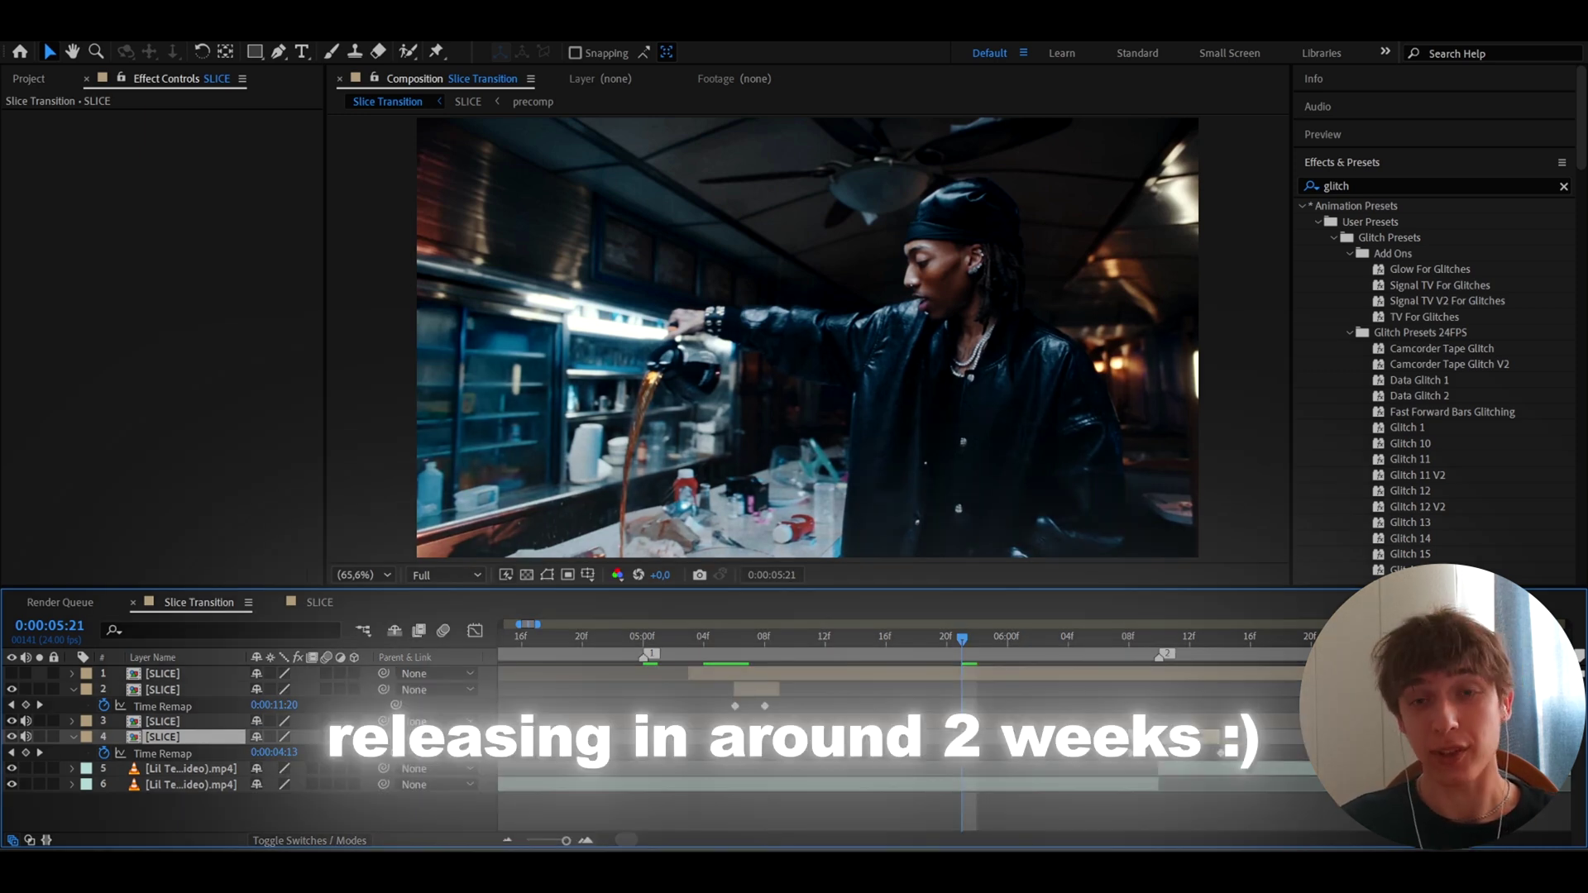
{"action": "key", "text": "ctrl+alt+y"}
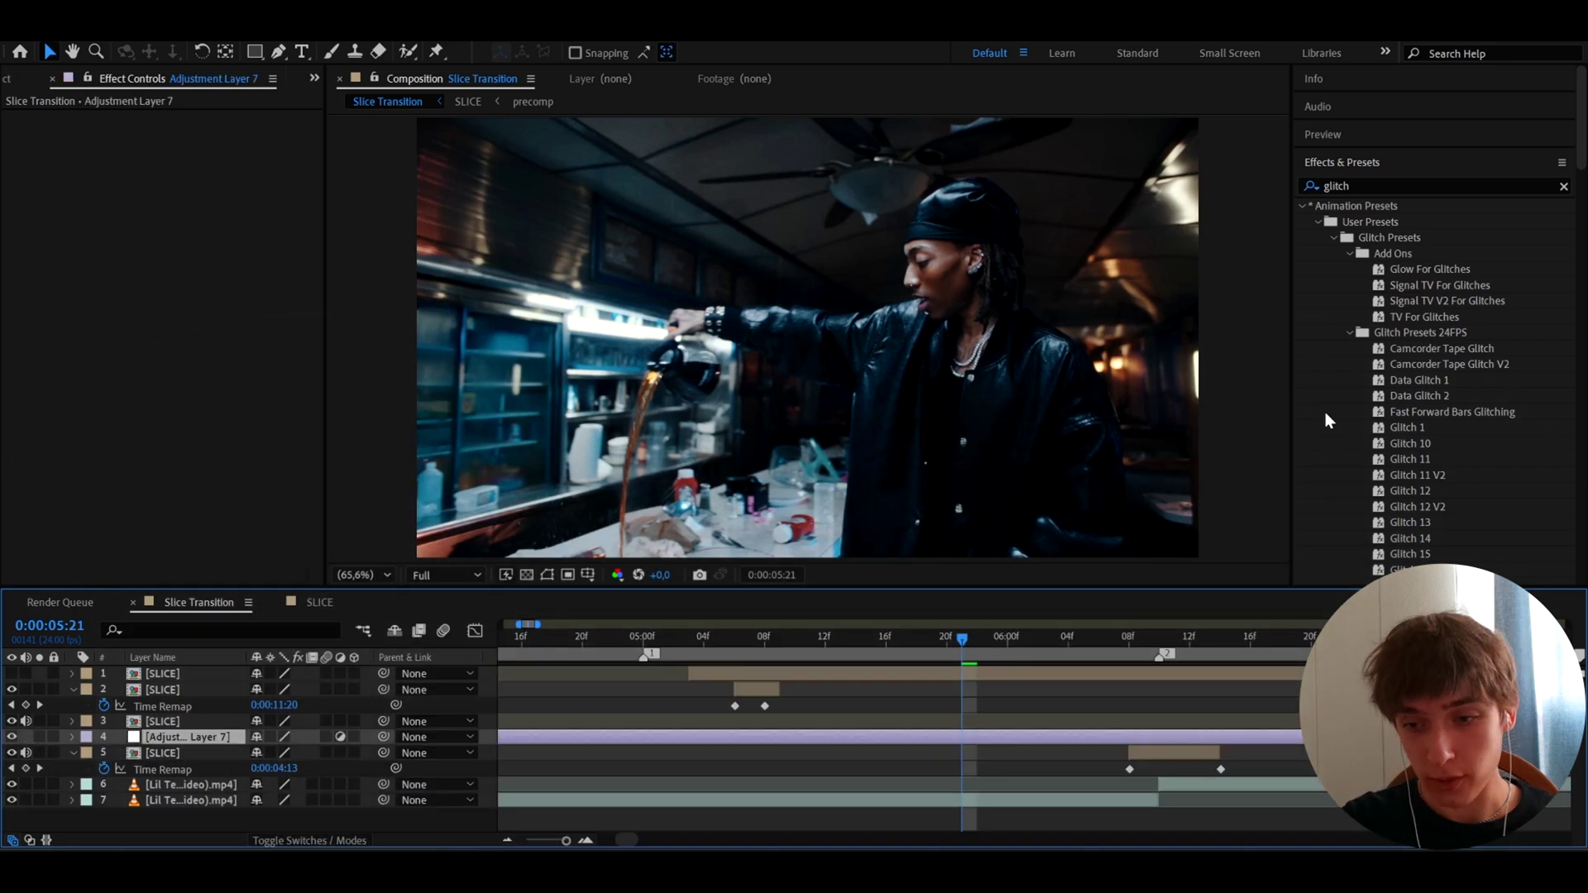
{"action": "left_click", "coordinate": [1408, 412]}
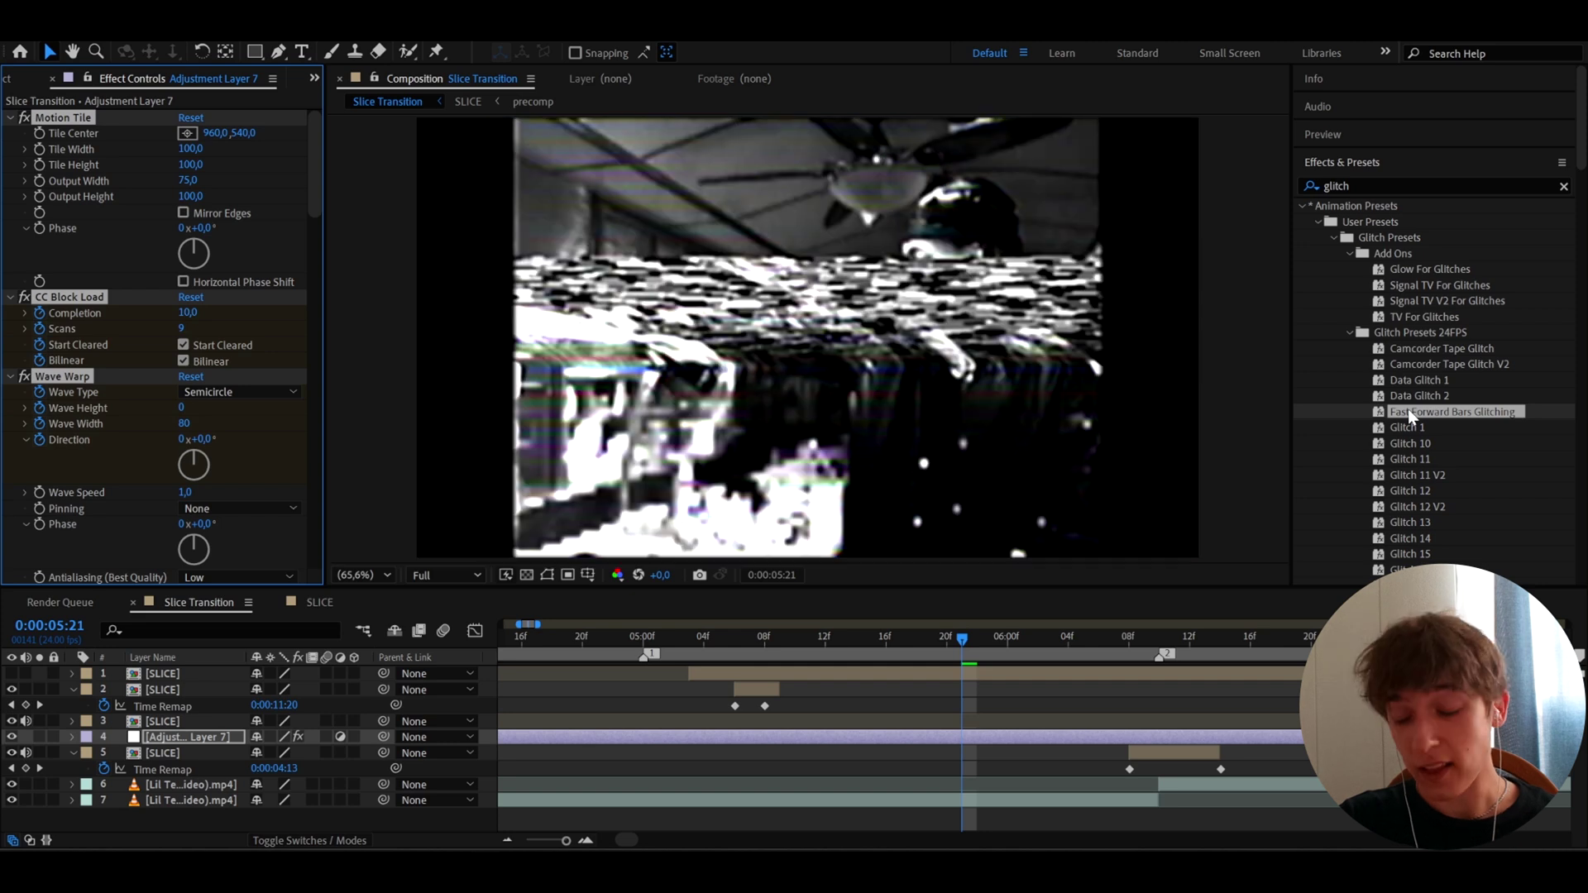
{"action": "key", "text": "space"}
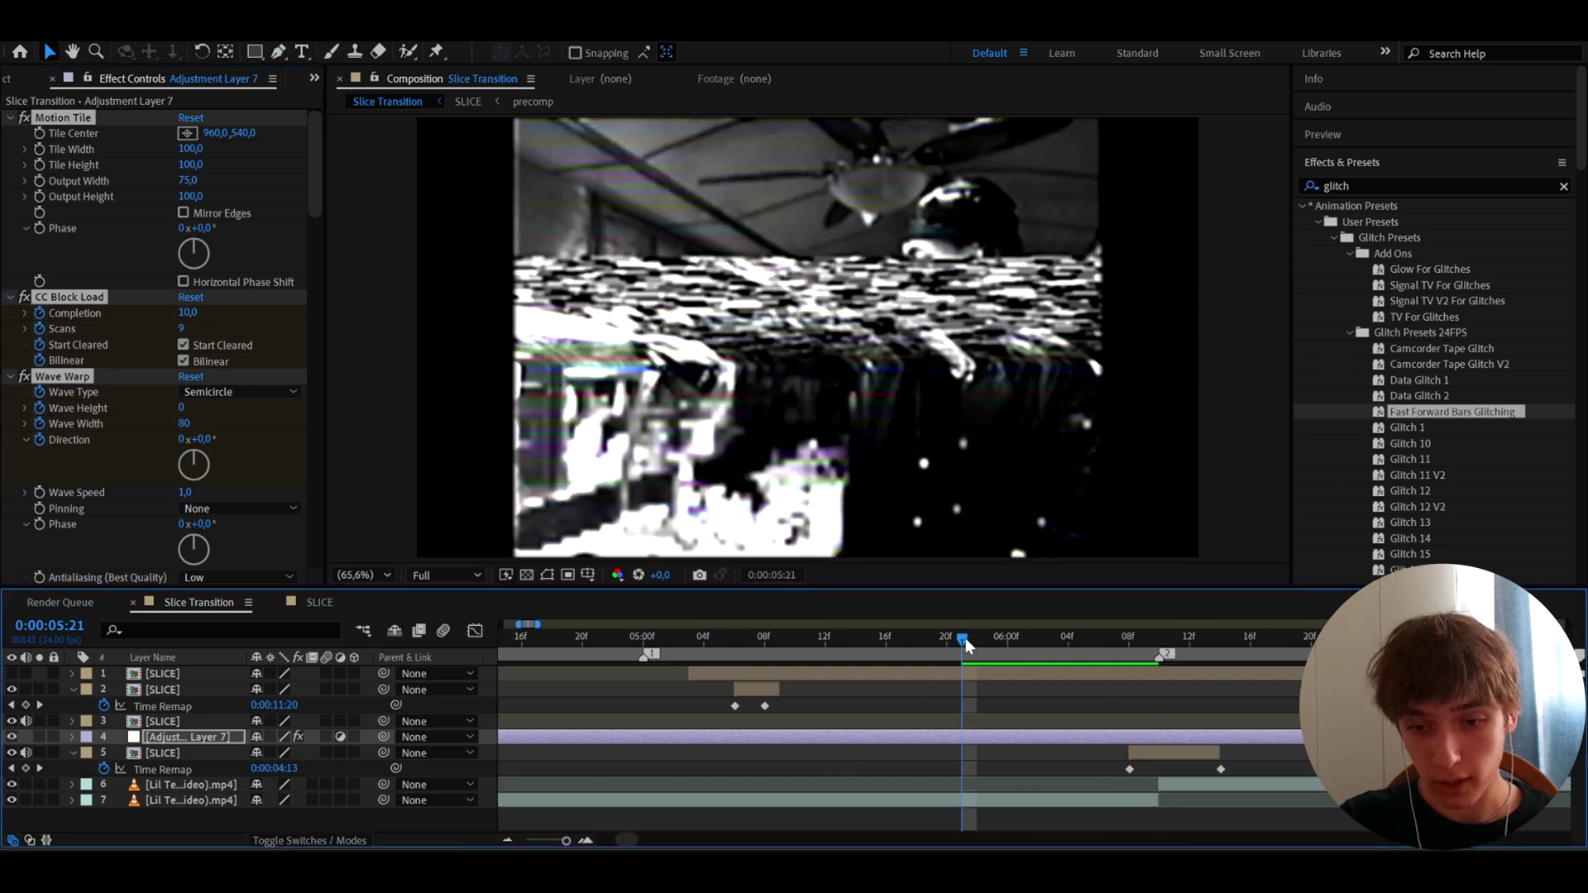
{"action": "left_click", "coordinate": [965, 638]}
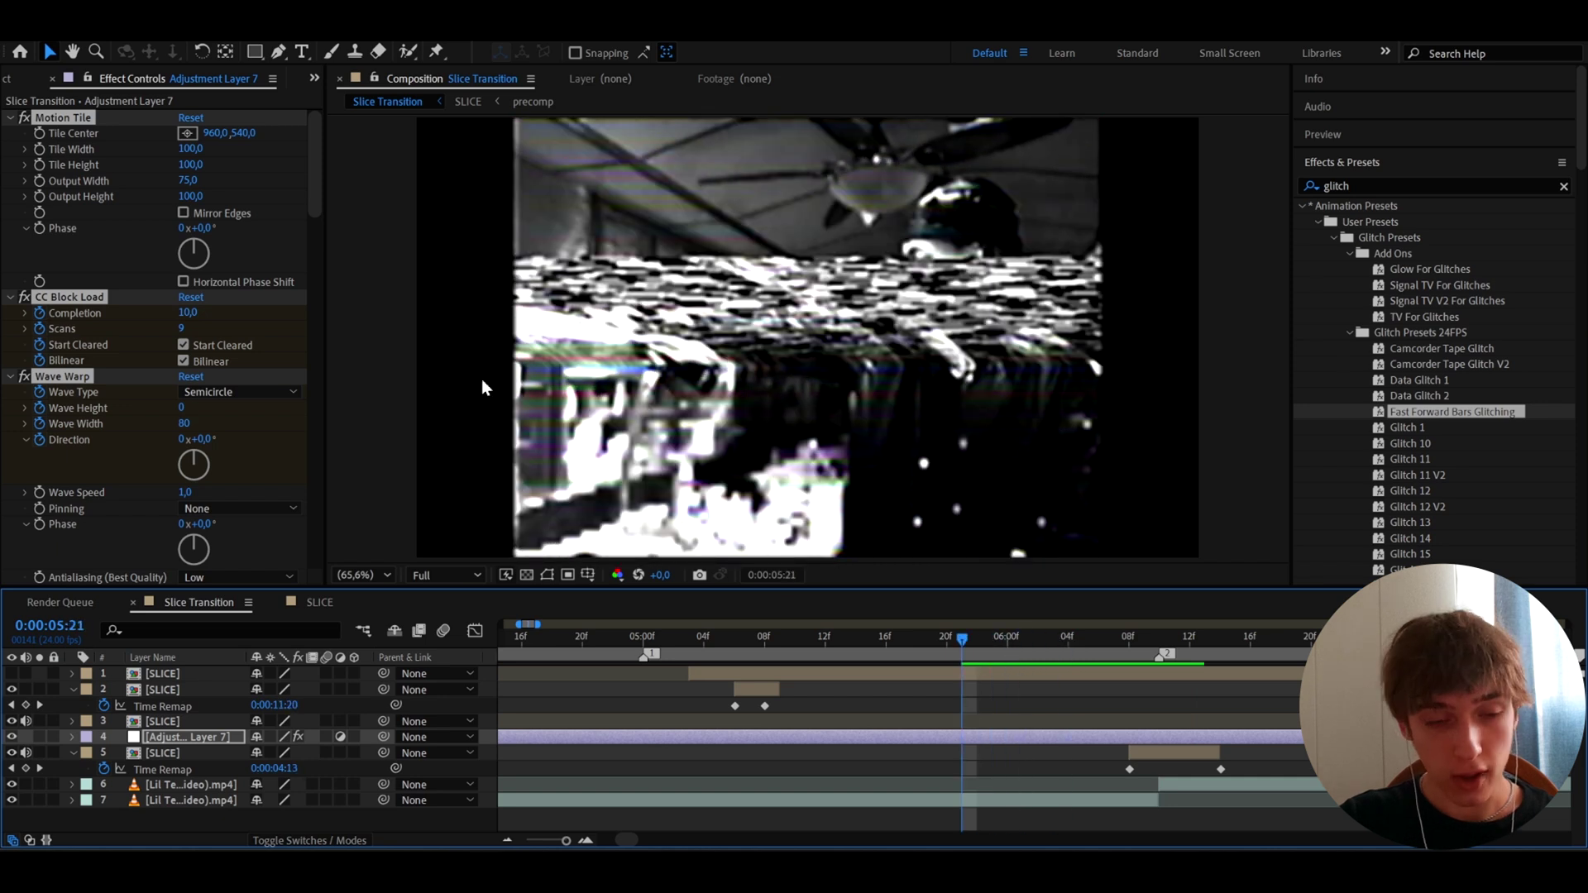
{"action": "left_click", "coordinate": [61, 121]}
{"action": "key", "text": "ctrl+a"}
{"action": "key", "text": "Delete"}
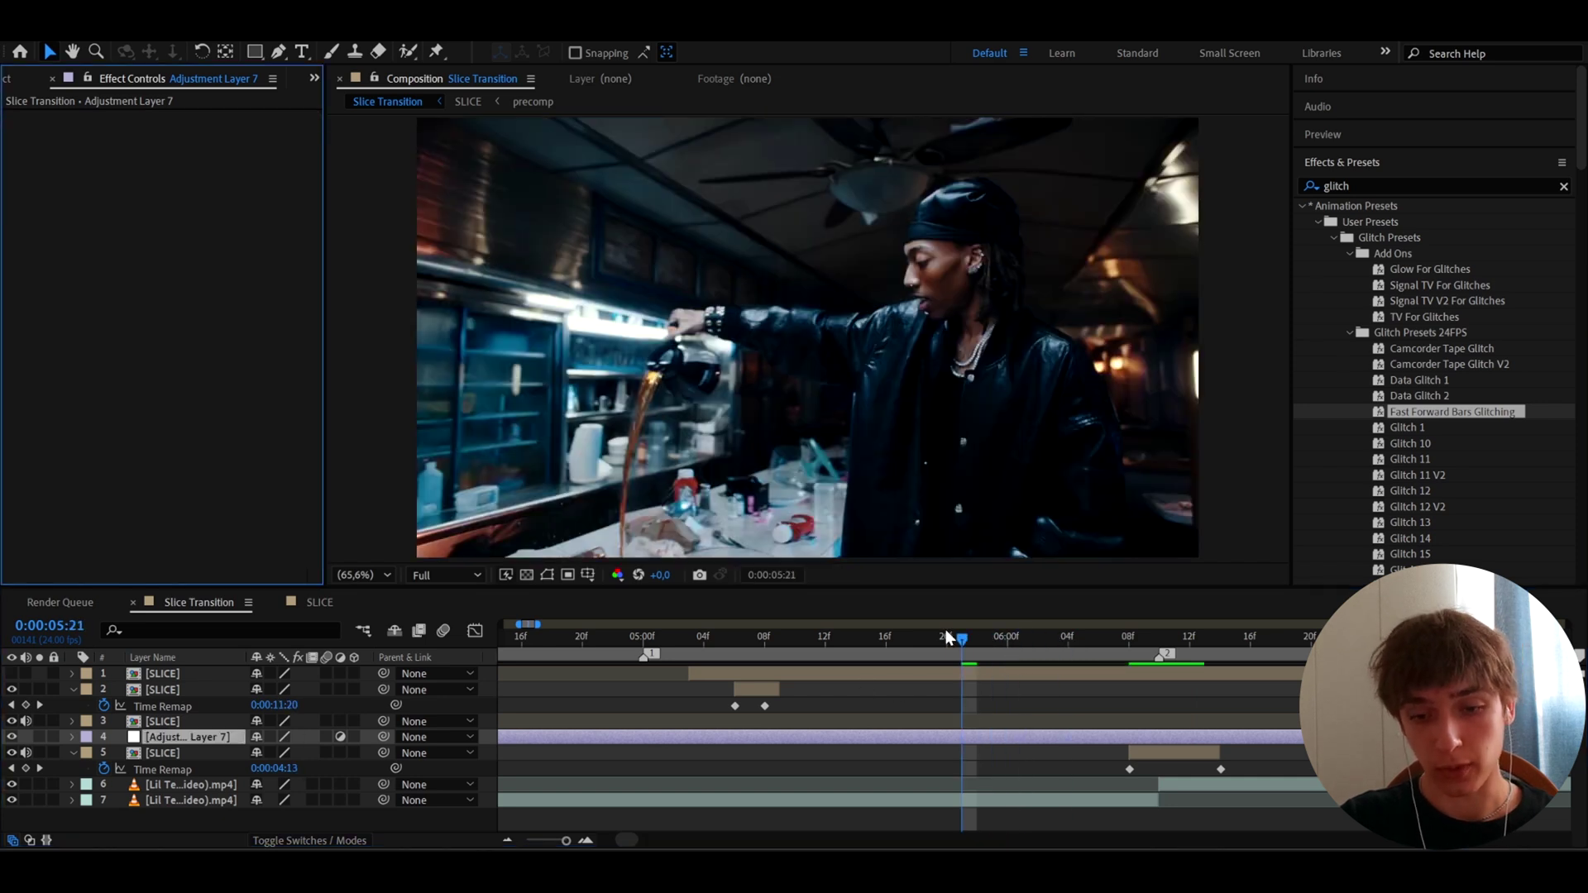
- Move the current time back to 0:00:05:03
{"action": "left_click_drag", "start_coordinate": [950, 637], "coordinate": [690, 642]}
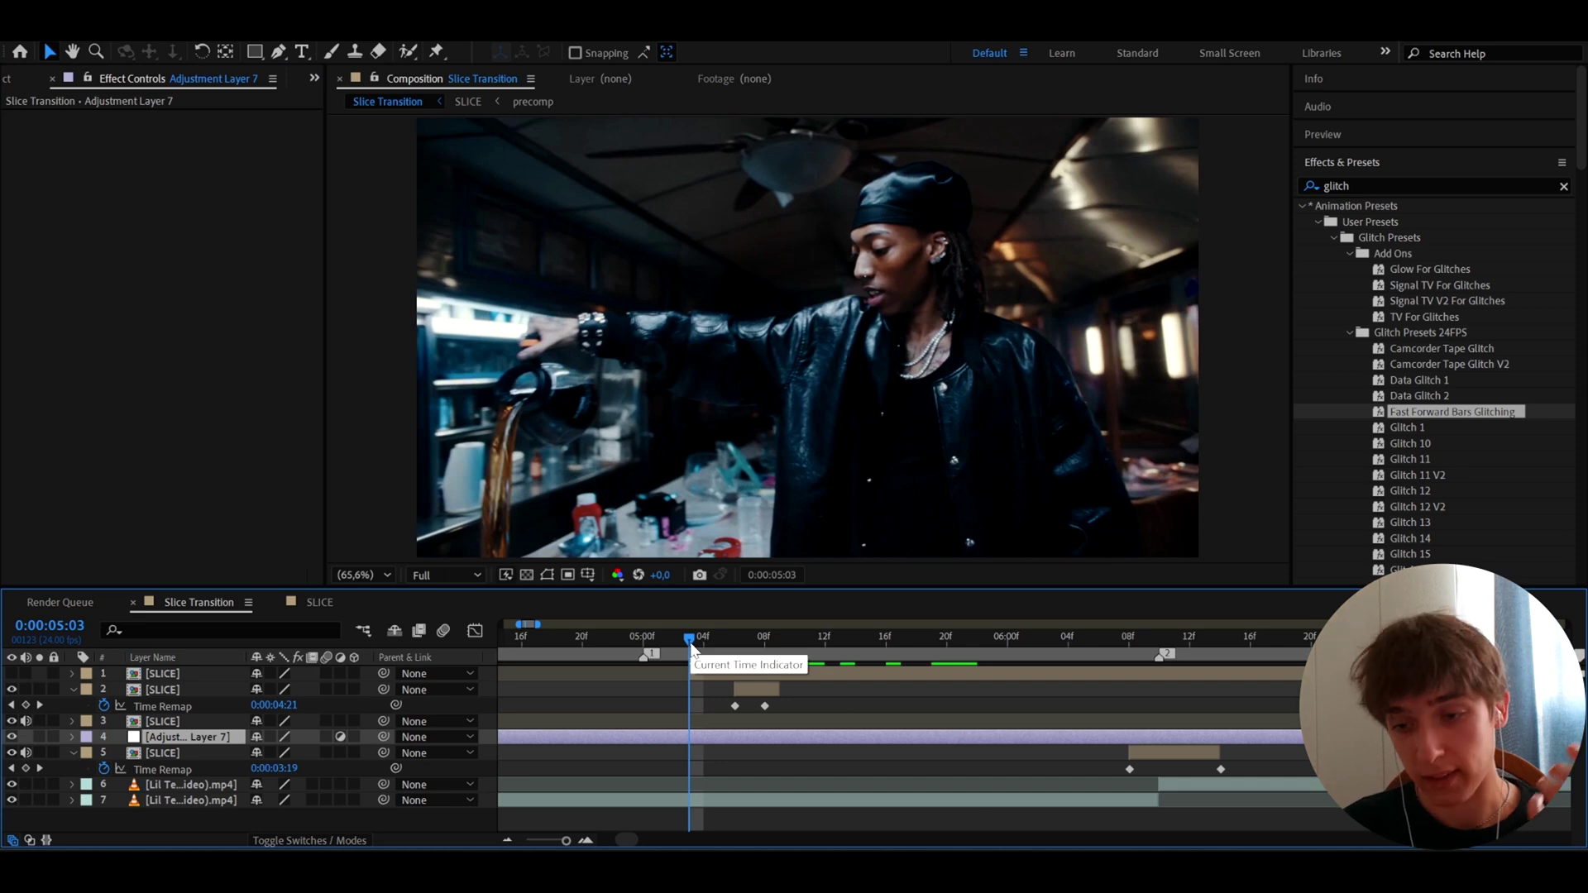